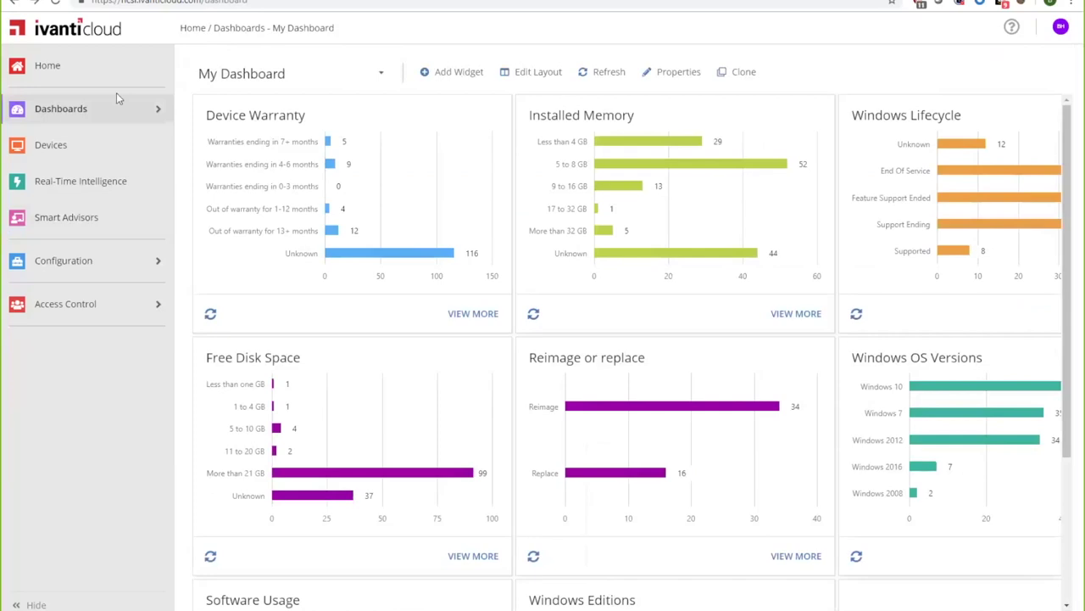
Open the Patch Intelligence dashboard and filter the bulletin database to the Security Critical bulletins of MS Patch Tuesday
left_click(113, 102)
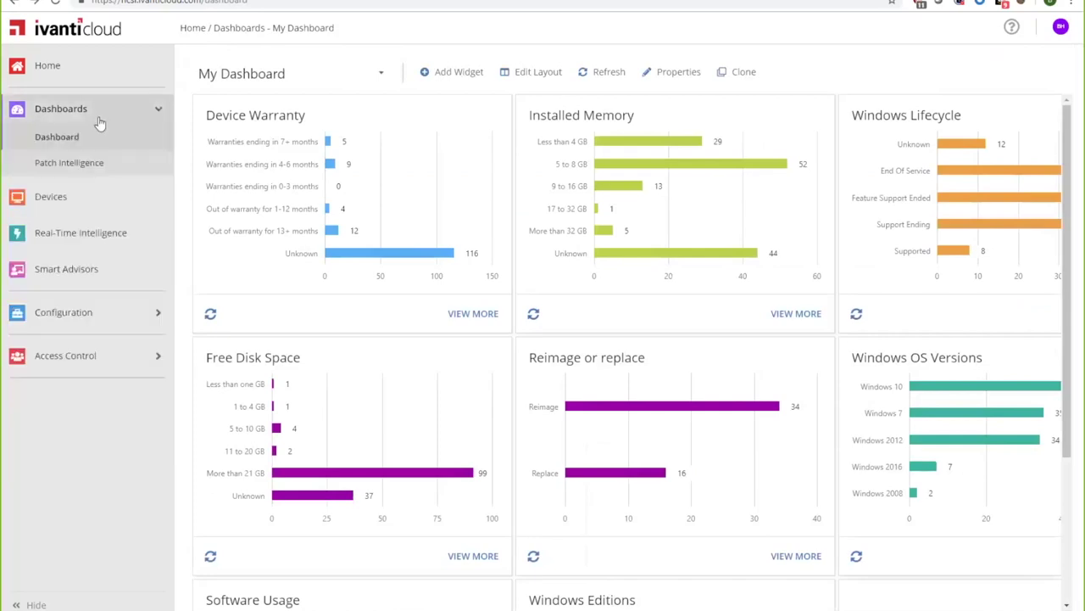
left_click(85, 165)
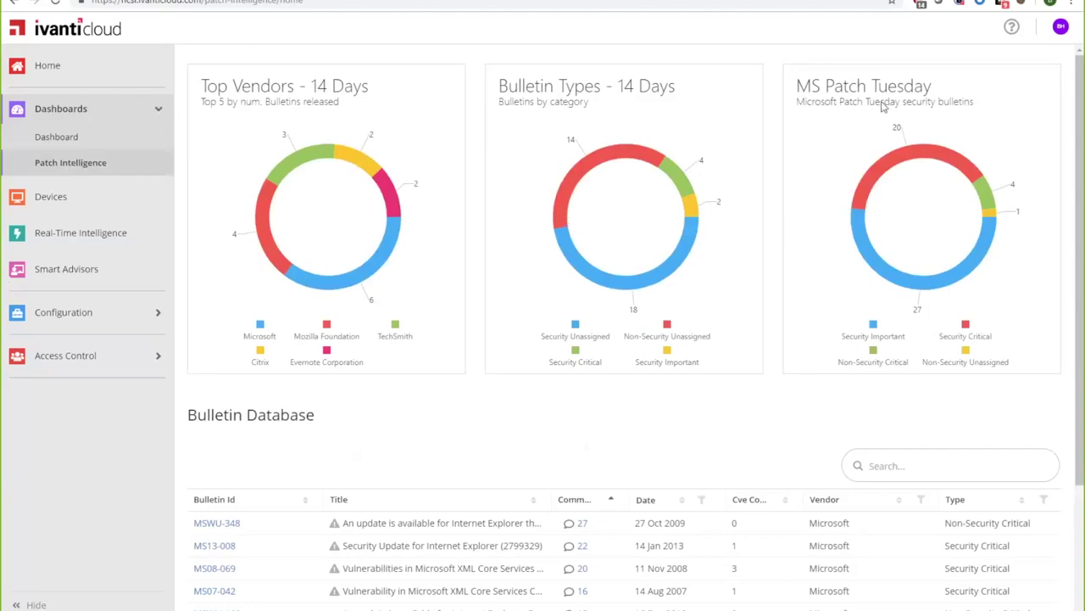
left_click(882, 172)
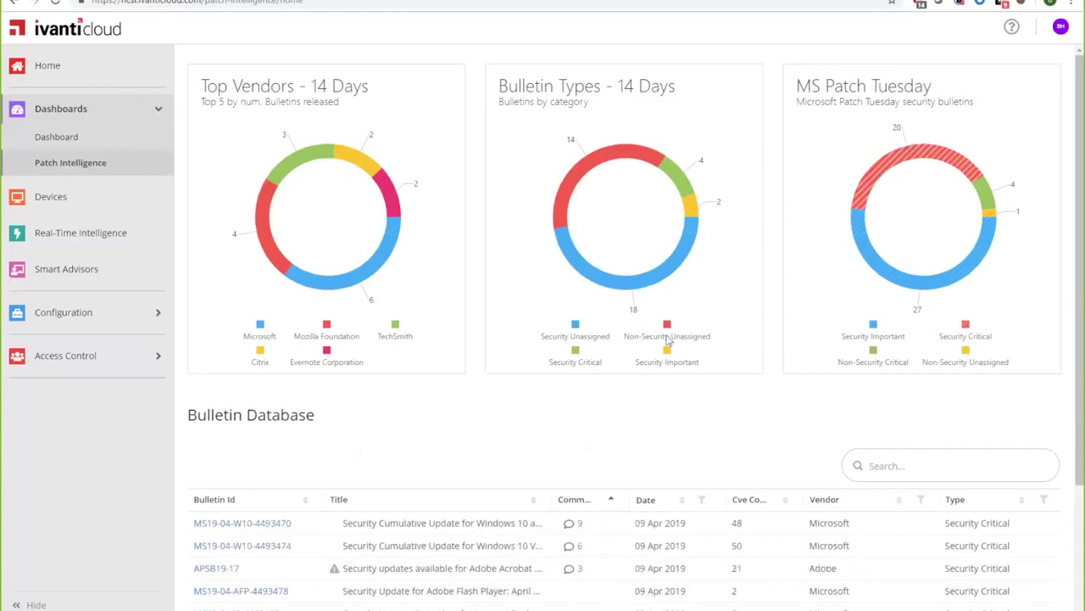
Open the comments of bulletin MS19-04-W10-4493470 and read through the Ivanti and customer comments
scroll(485, 500, "down", 2)
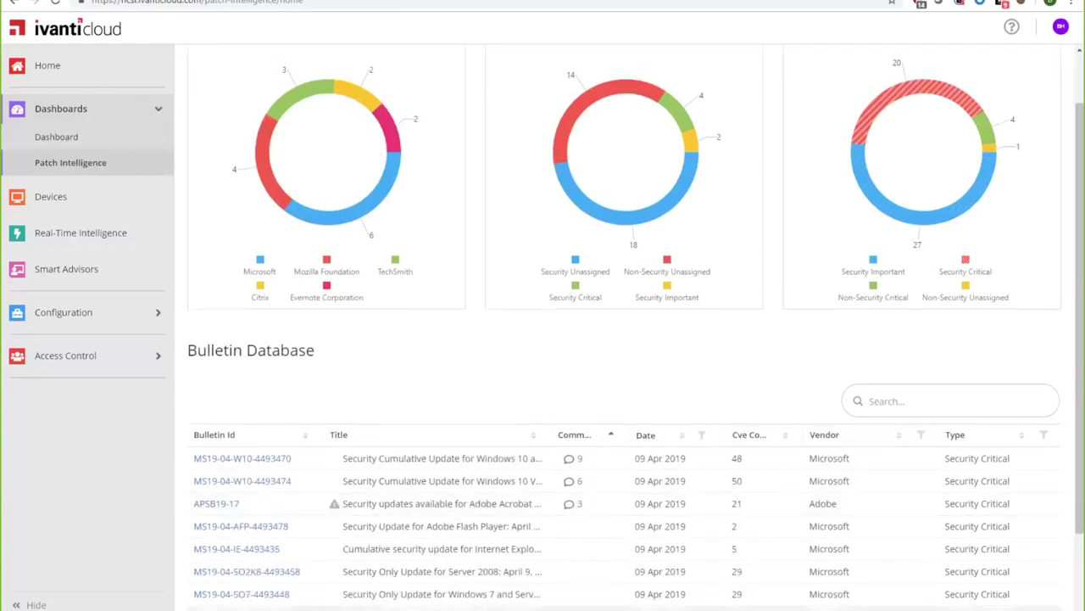
scroll(548, 521, "down", 3)
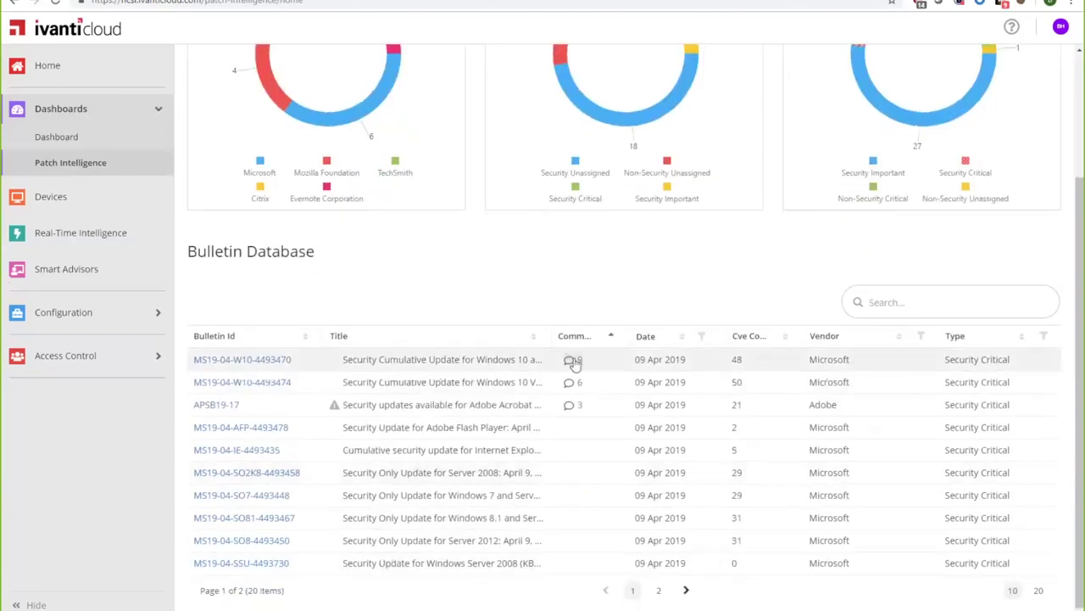
left_click(572, 360)
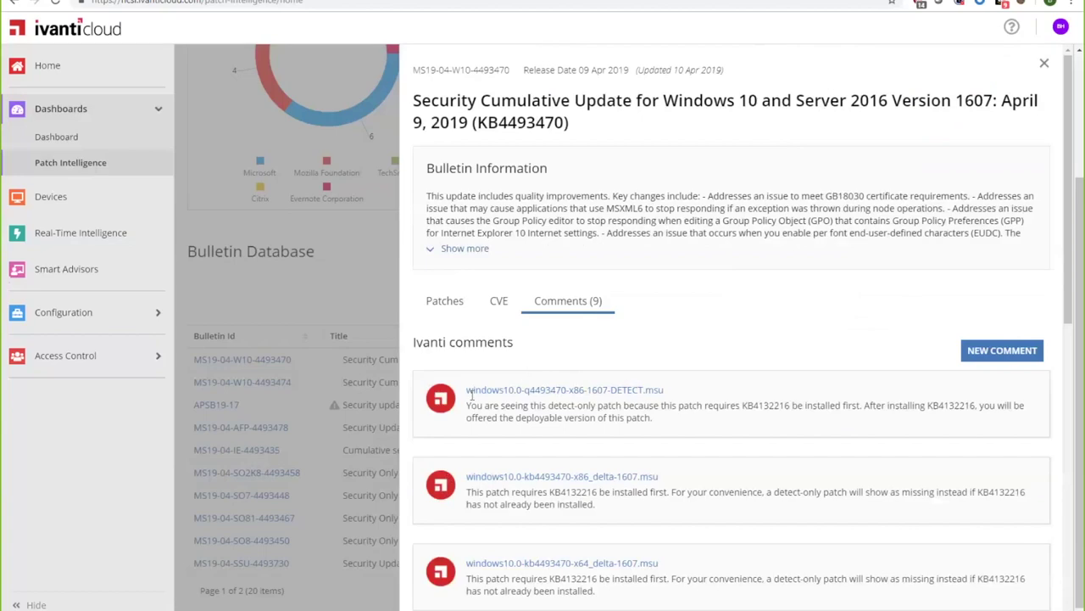
scroll(472, 396, "down", 9)
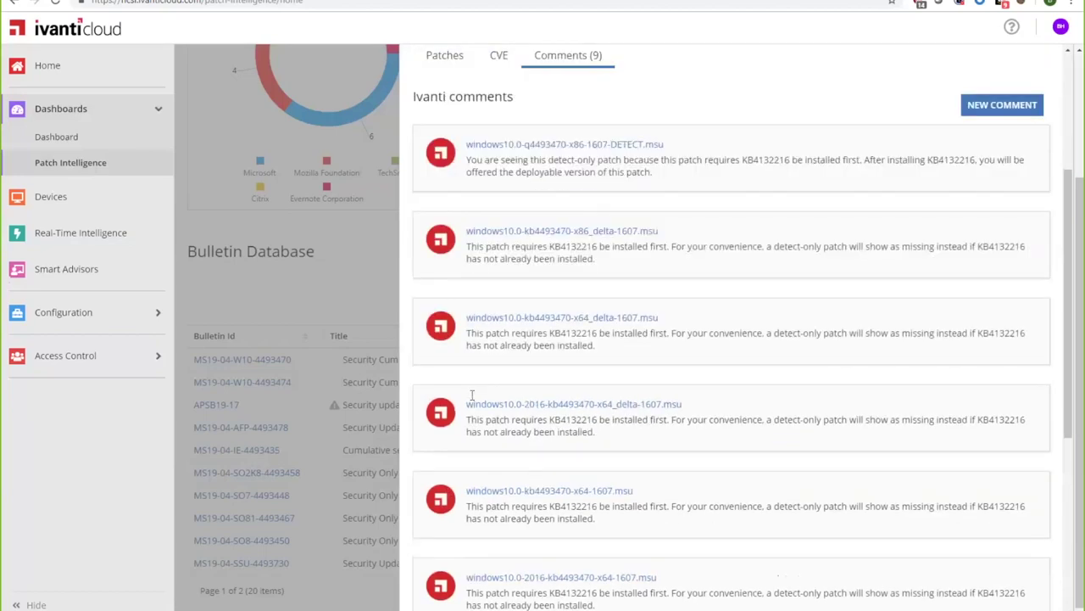
scroll(472, 396, "down", 1)
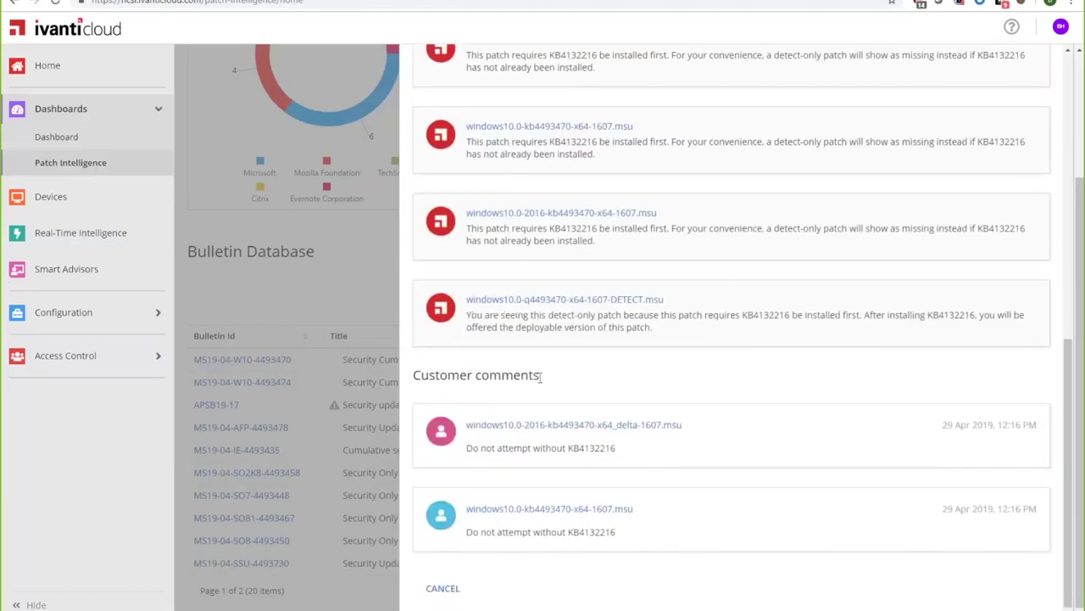
scroll(540, 378, "up", 3)
scroll(540, 378, "up", 3)
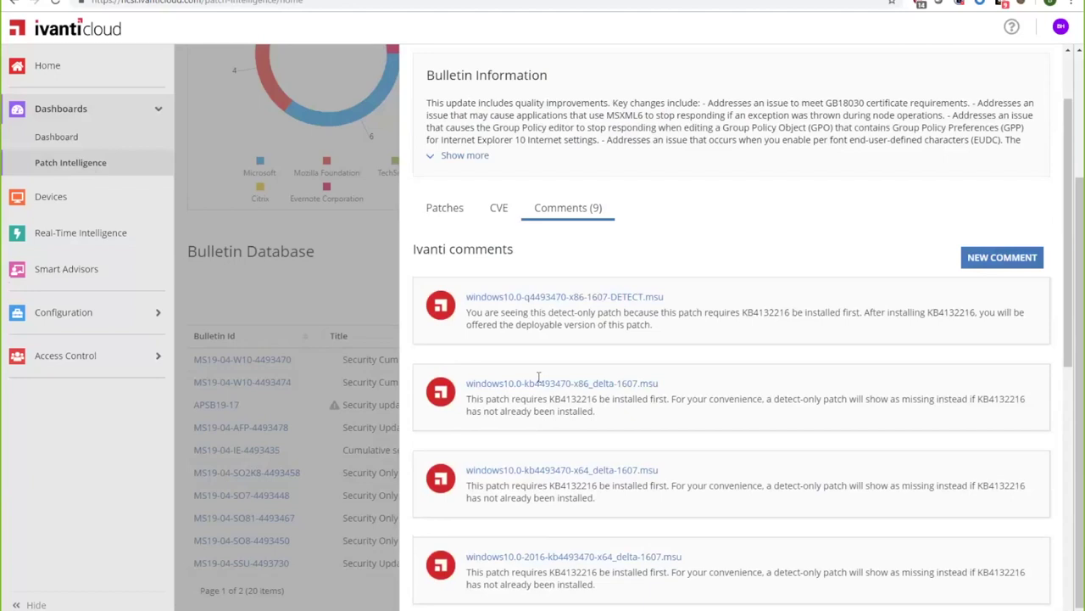
Review the CVE list of bulletin MS19-04-W10-4493470 and close the bulletin's details
left_click(501, 209)
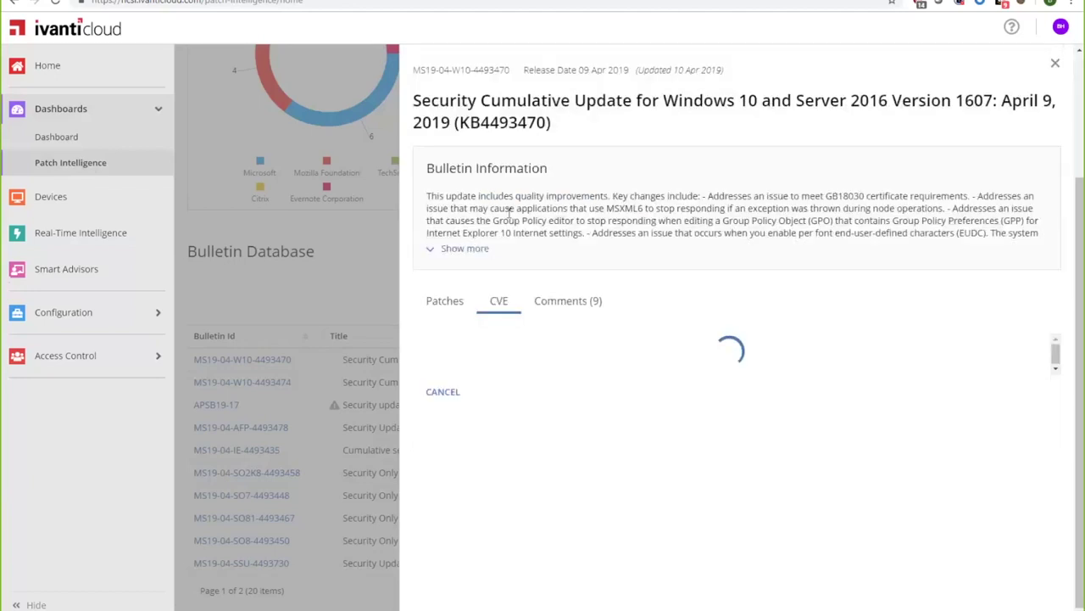
scroll(529, 419, "down", 1)
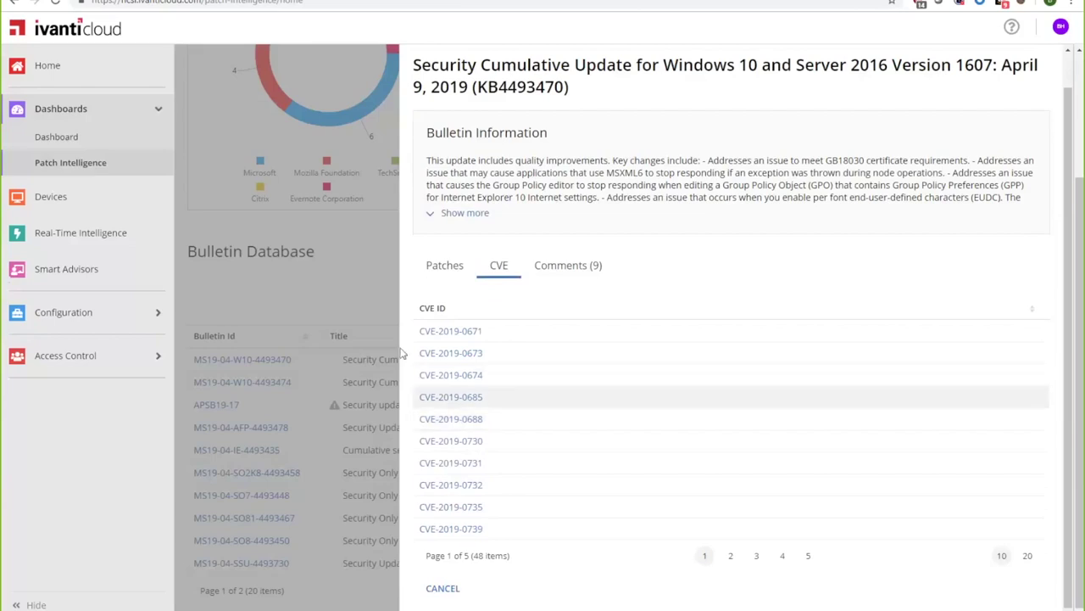
left_click(364, 316)
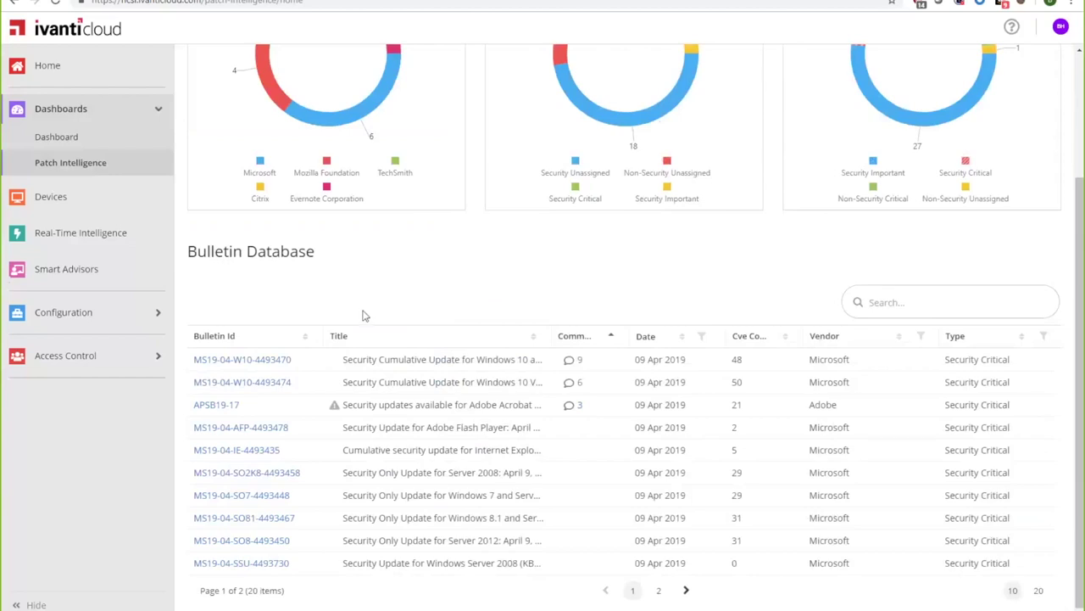
Search the Devices list for the device owner's surname and open the details of the VMware device with real time enabled
left_click(118, 197)
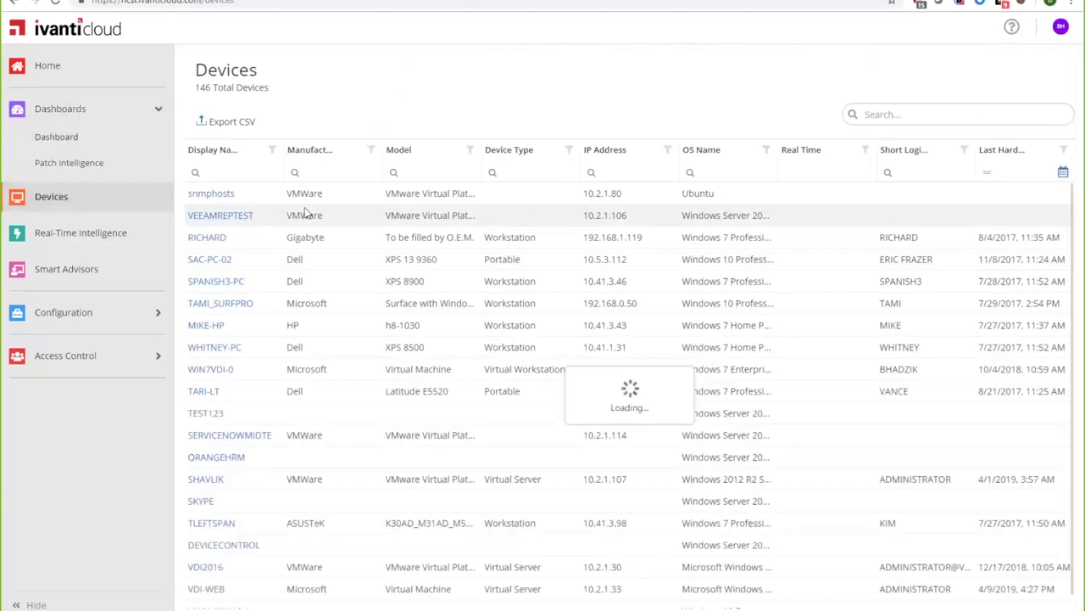
left_click(887, 117)
type("hadzik")
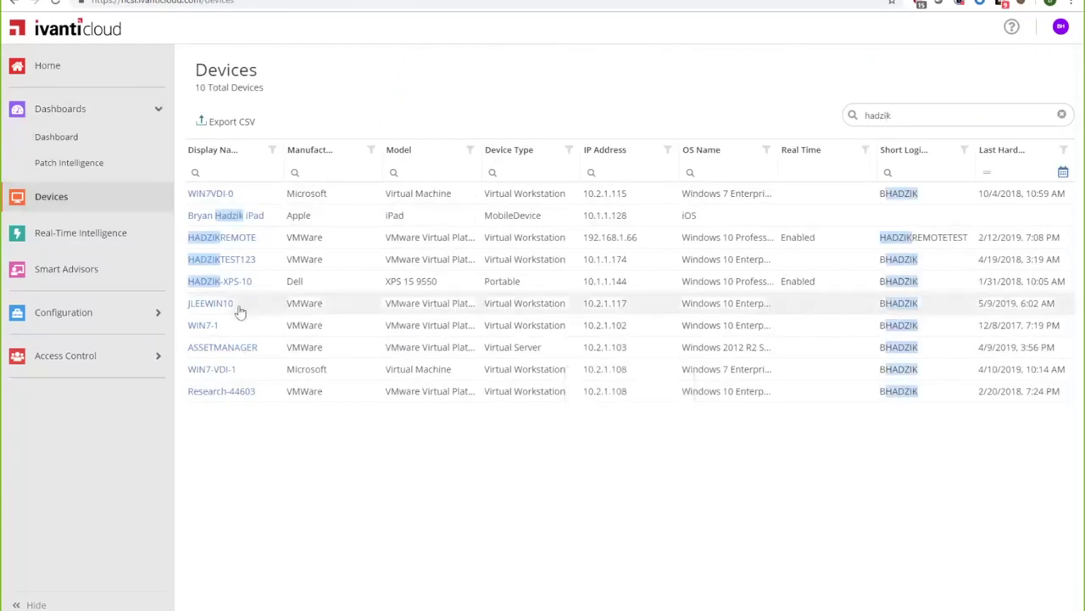
left_click(219, 238)
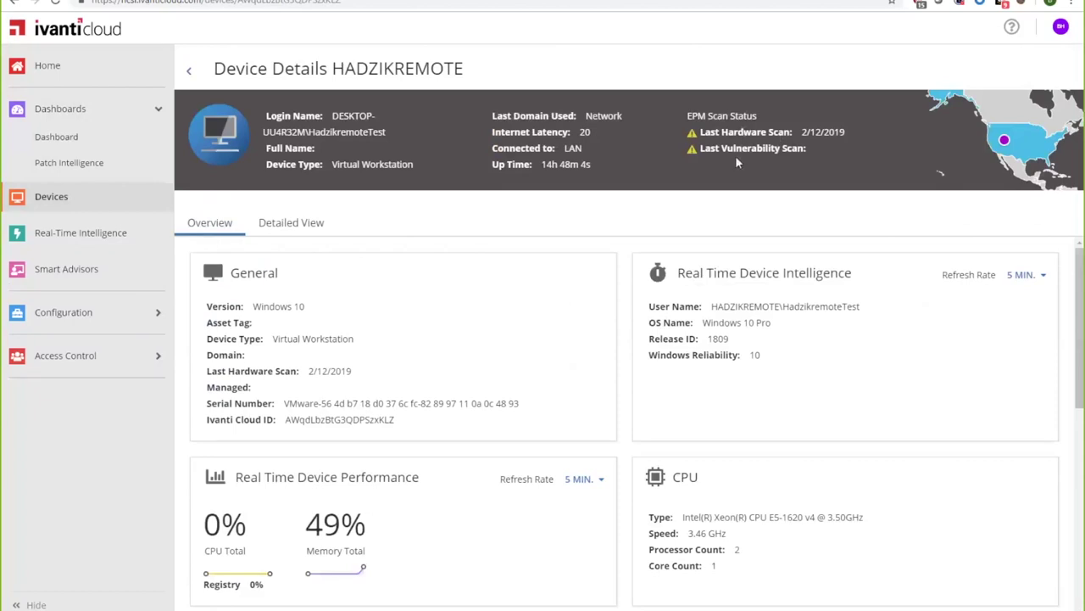
Examine the Real Time Device Performance card in the device overview and inspect its refresh rate setting
scroll(597, 326, "down", 1)
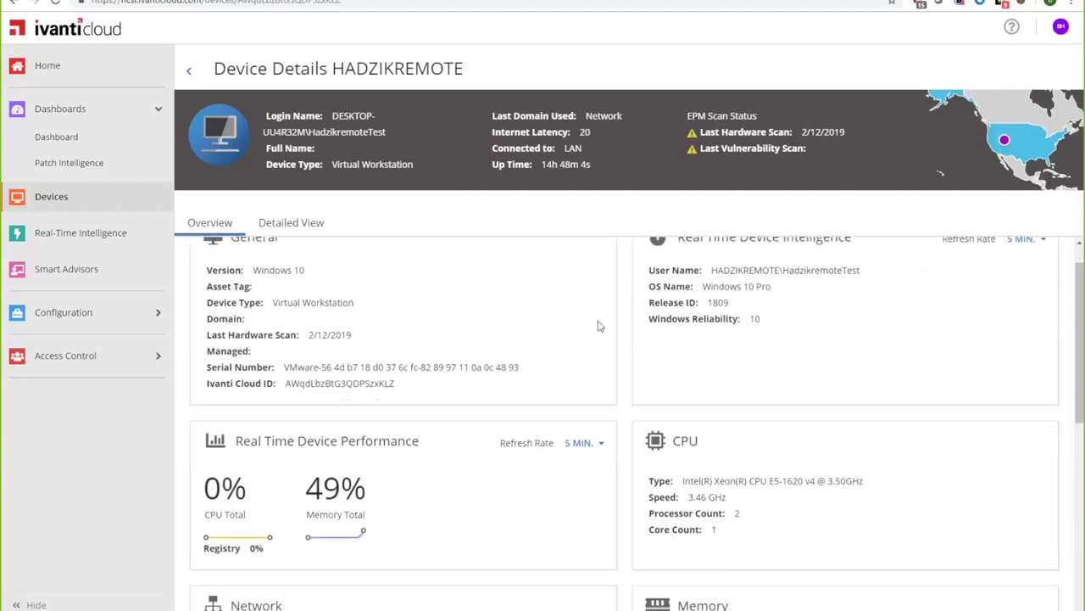
scroll(598, 326, "down", 4)
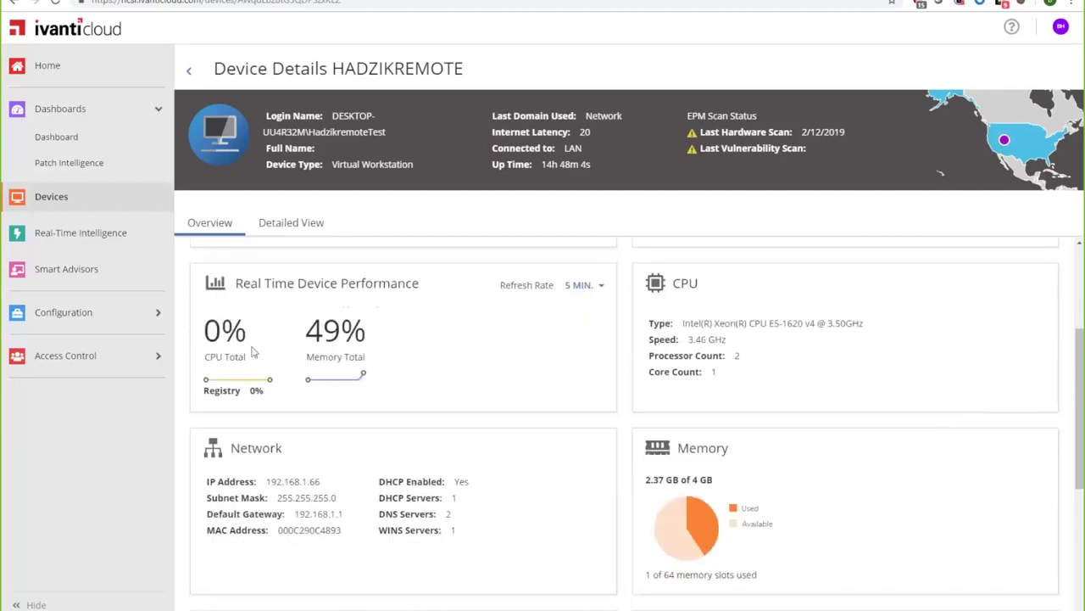
left_click(583, 288)
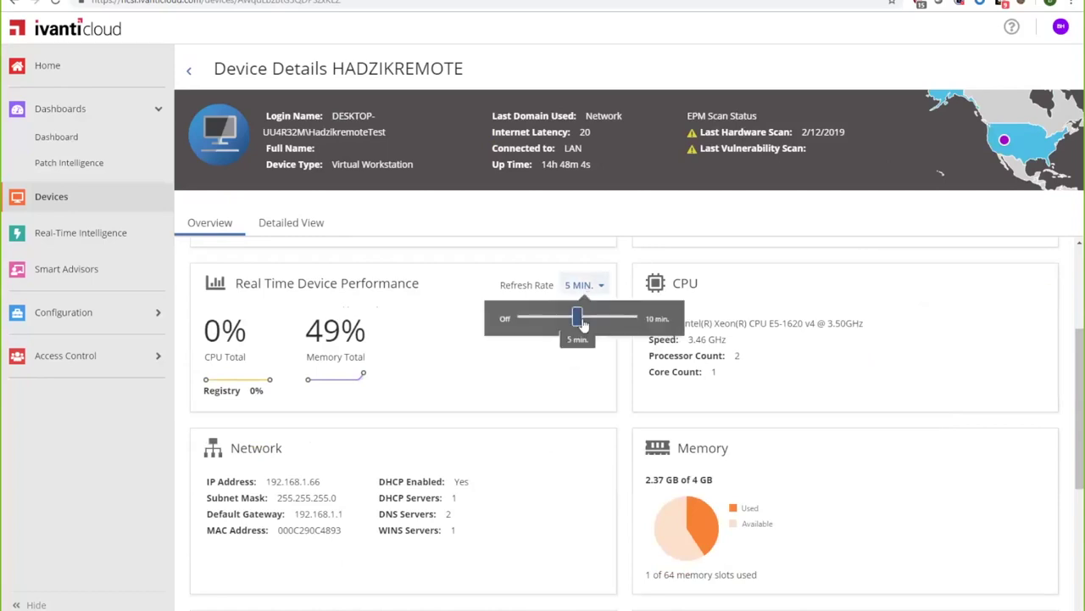
left_click(540, 360)
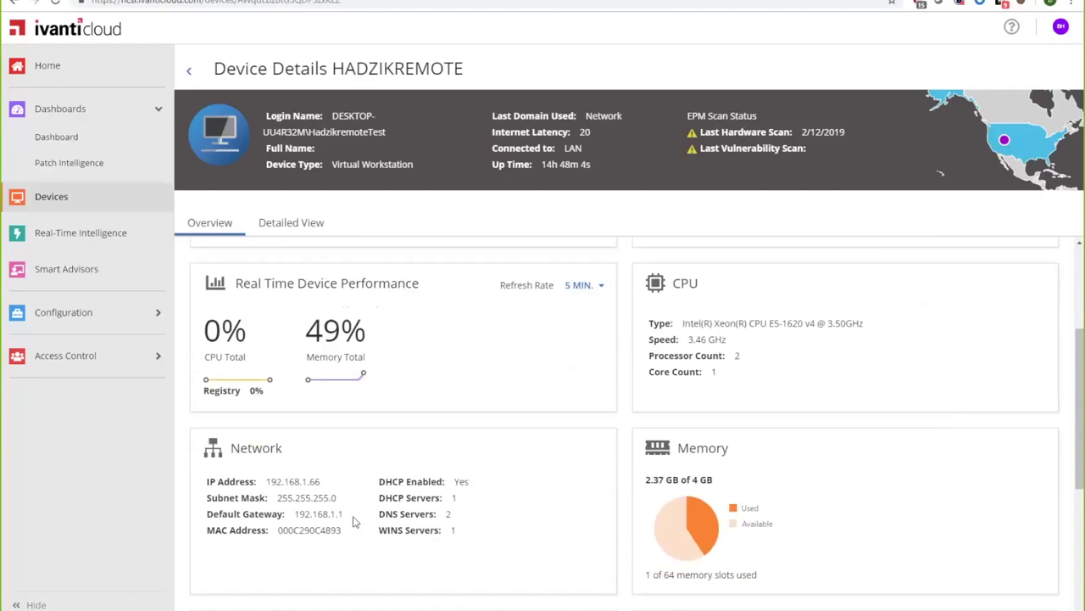
Review the device's network and storage information and zoom in on its position on the Real Time Location map
scroll(399, 476, "down", 1)
scroll(787, 476, "down", 3)
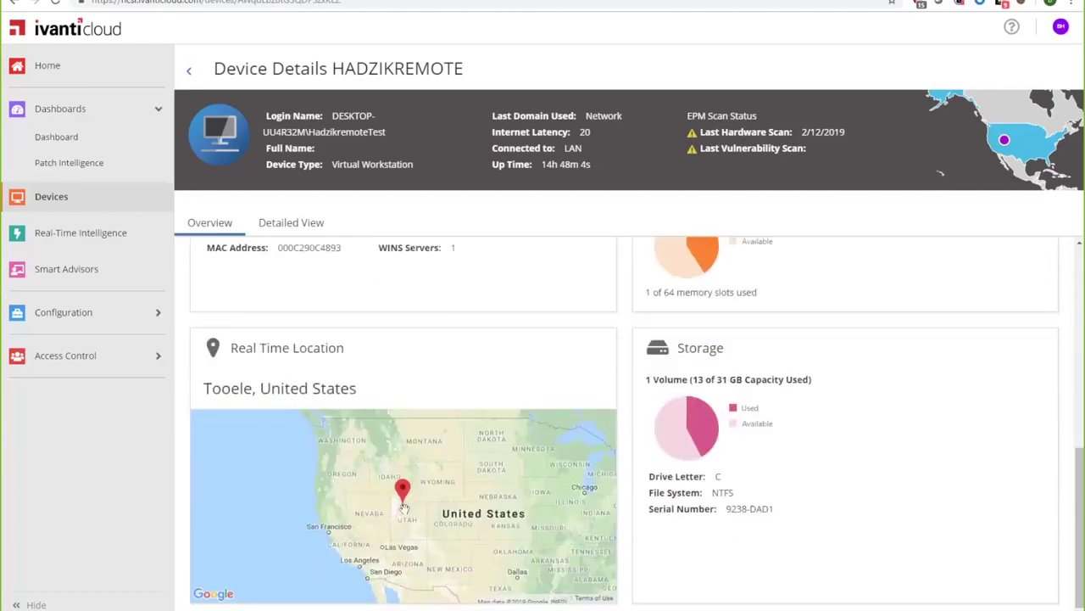
scroll(404, 512, "up", 3)
scroll(404, 511, "up", 3)
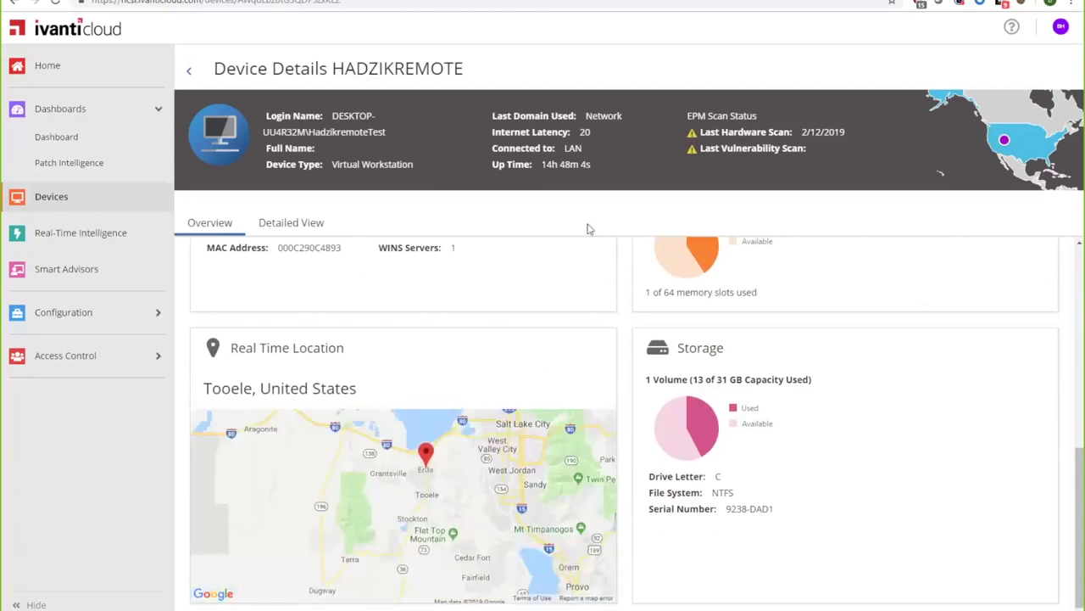
In the device's Detailed View, expand Software, Add or Remove Programs and Program, and show the Ivanti Cloud Agent attributes
scroll(581, 219, "up", 5)
scroll(503, 246, "up", 1)
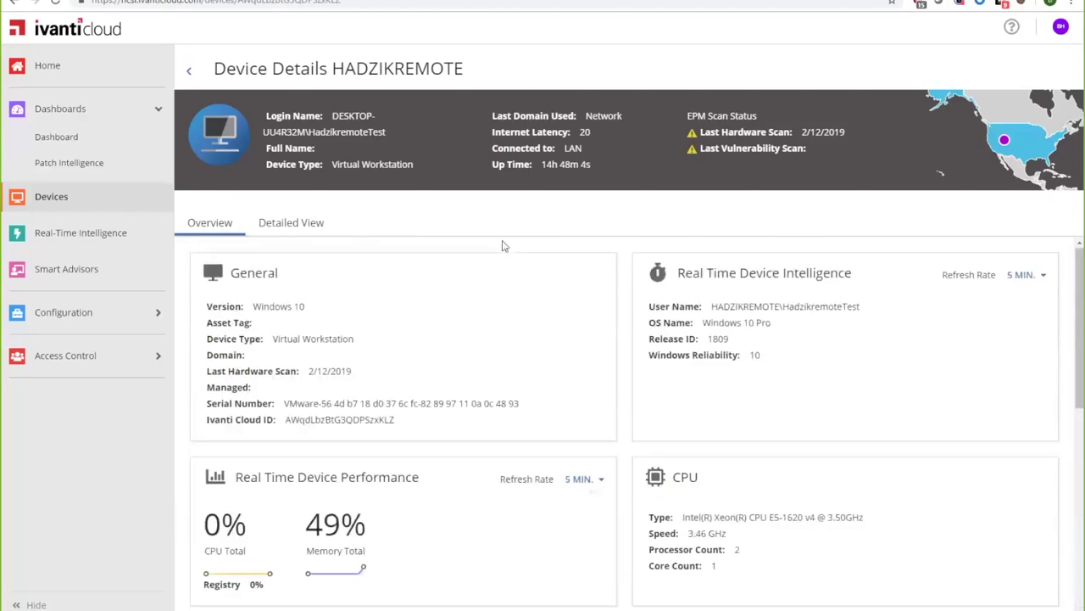
left_click(303, 233)
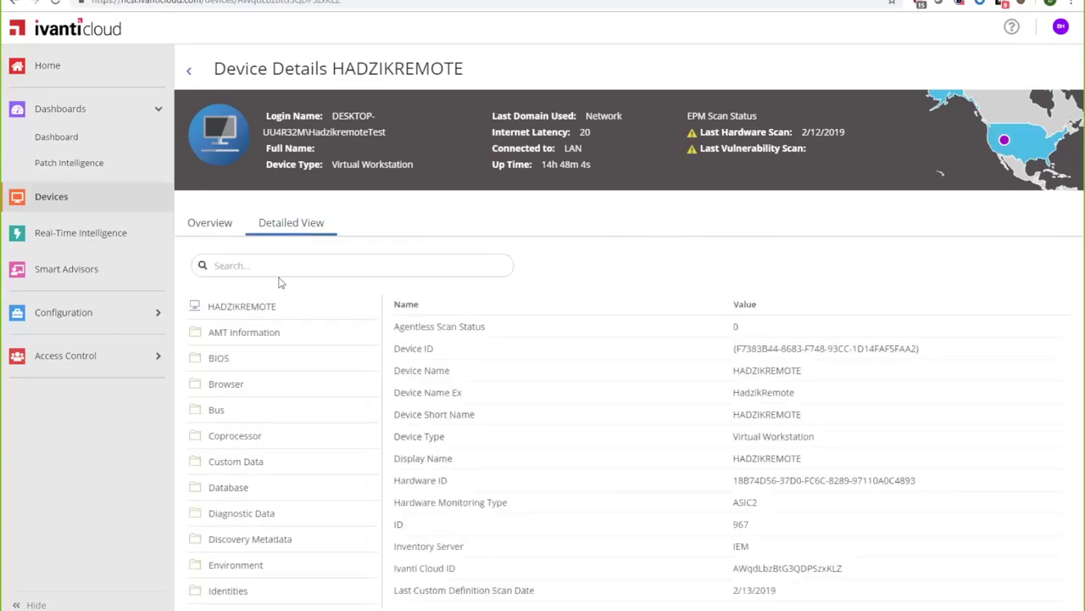
scroll(286, 390, "down", 3)
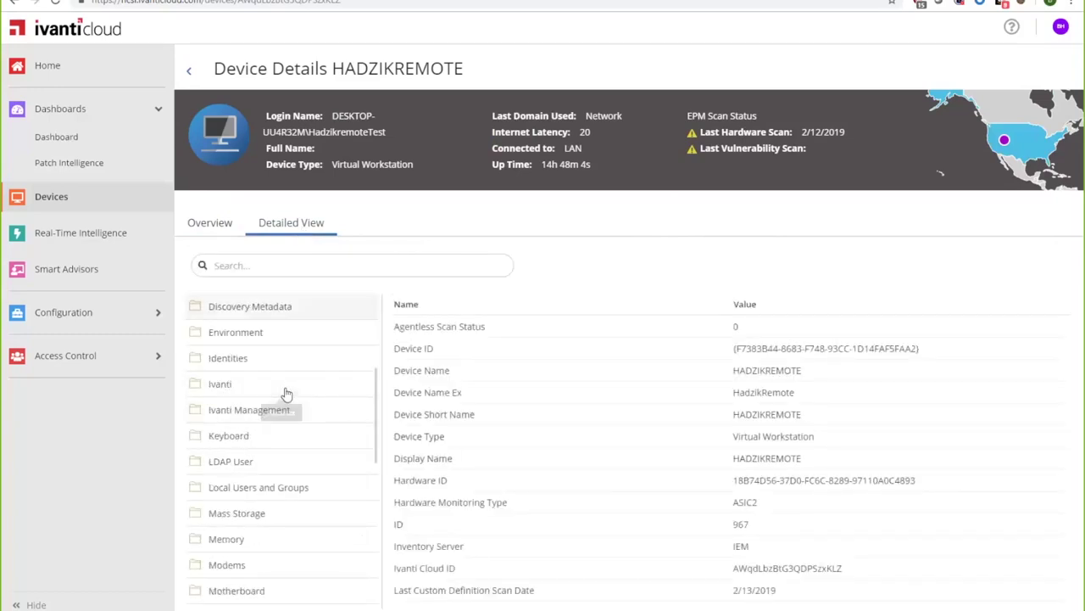
scroll(256, 513, "down", 6)
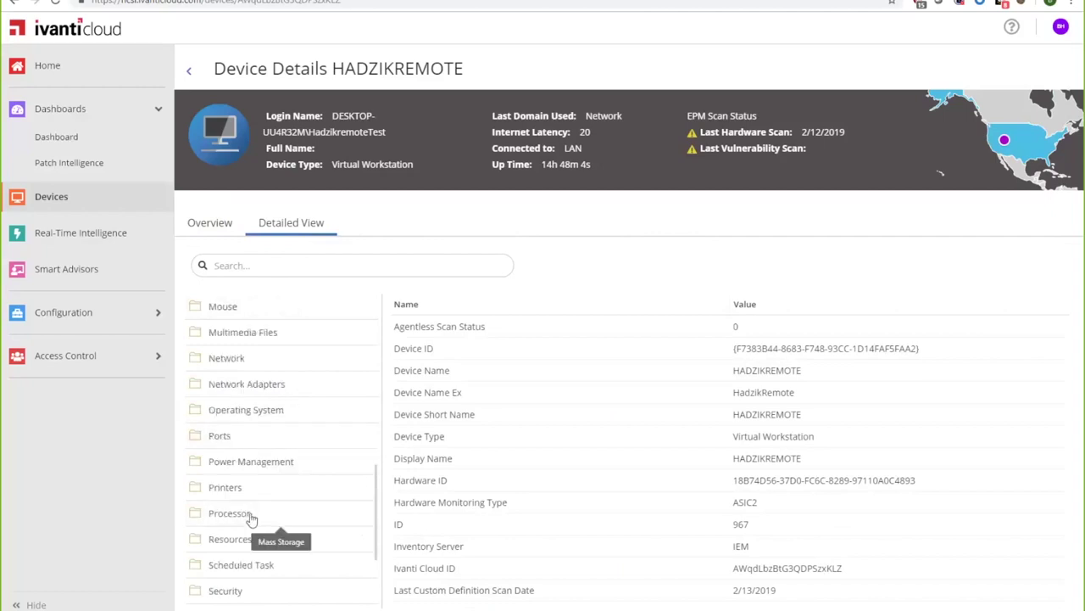
left_click(240, 467)
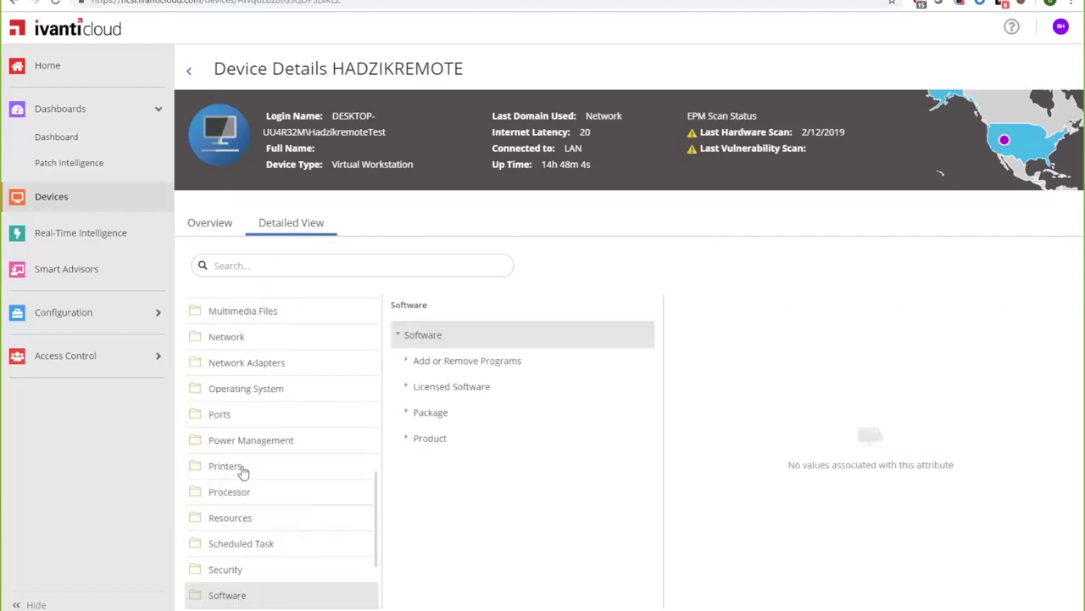
left_click(408, 362)
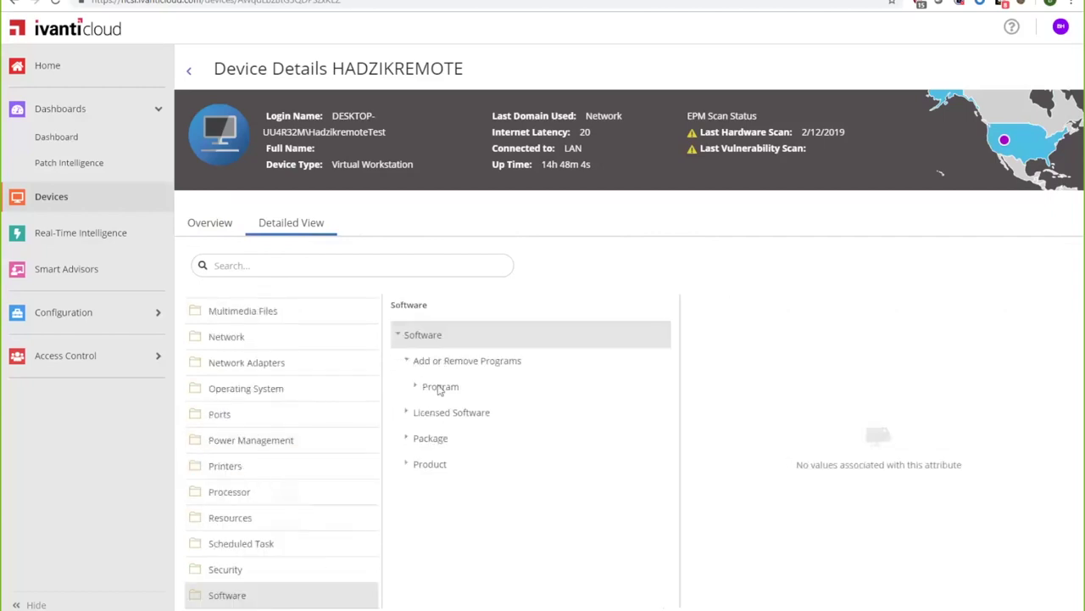
left_click(413, 388)
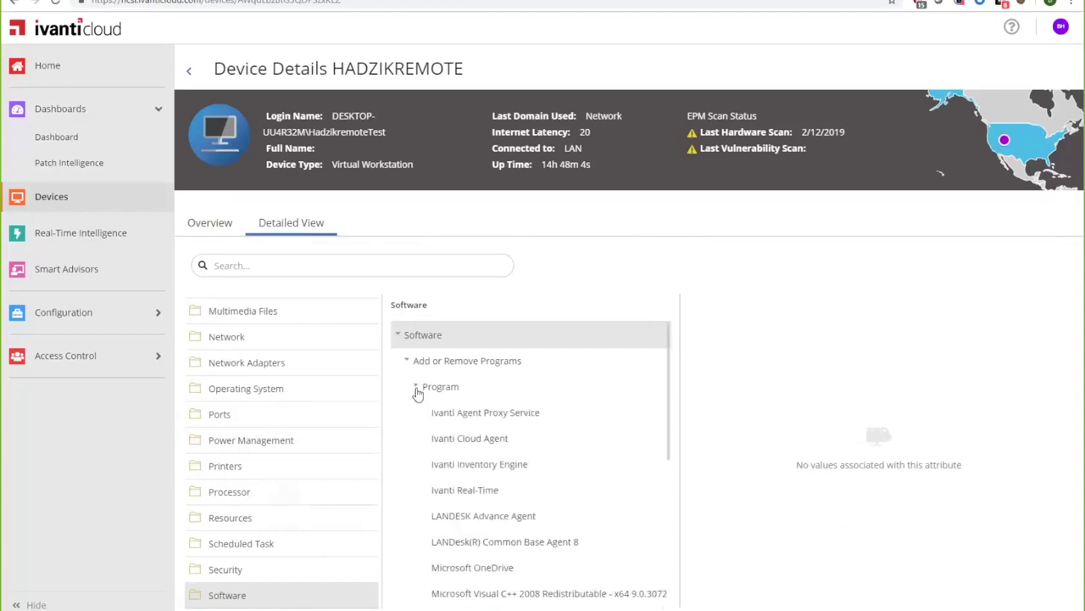
left_click(472, 443)
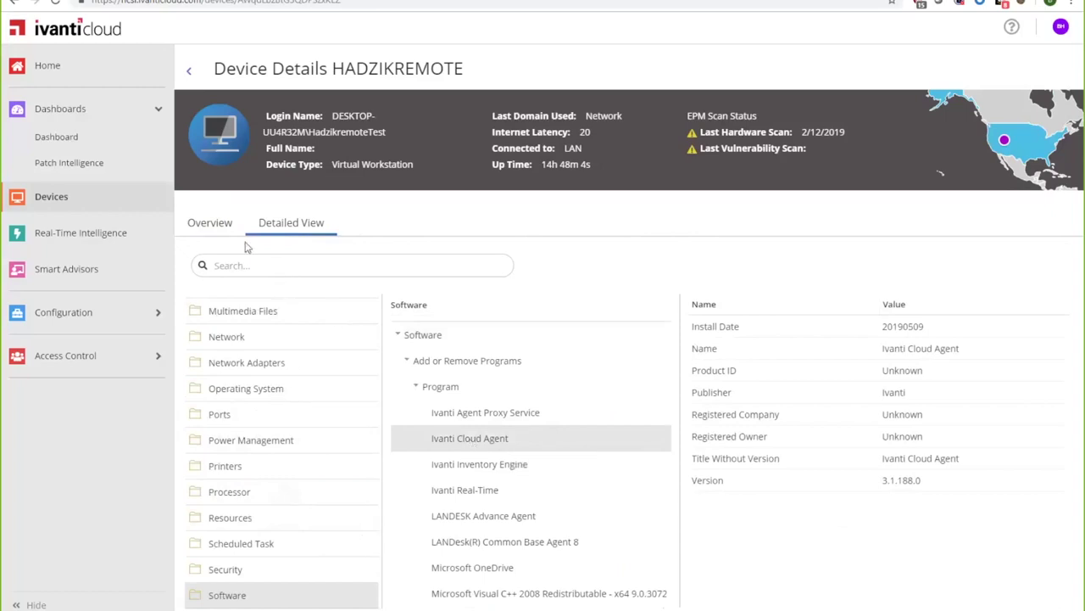
Leave the device details and show the Security Dashboard in Real-Time Intelligence
left_click(188, 71)
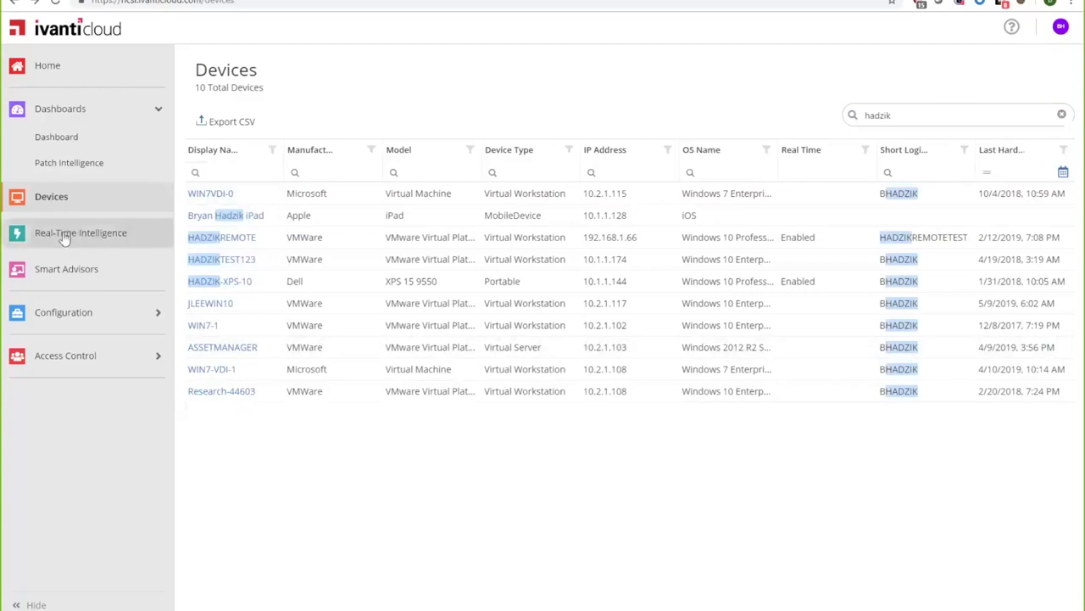
left_click(64, 240)
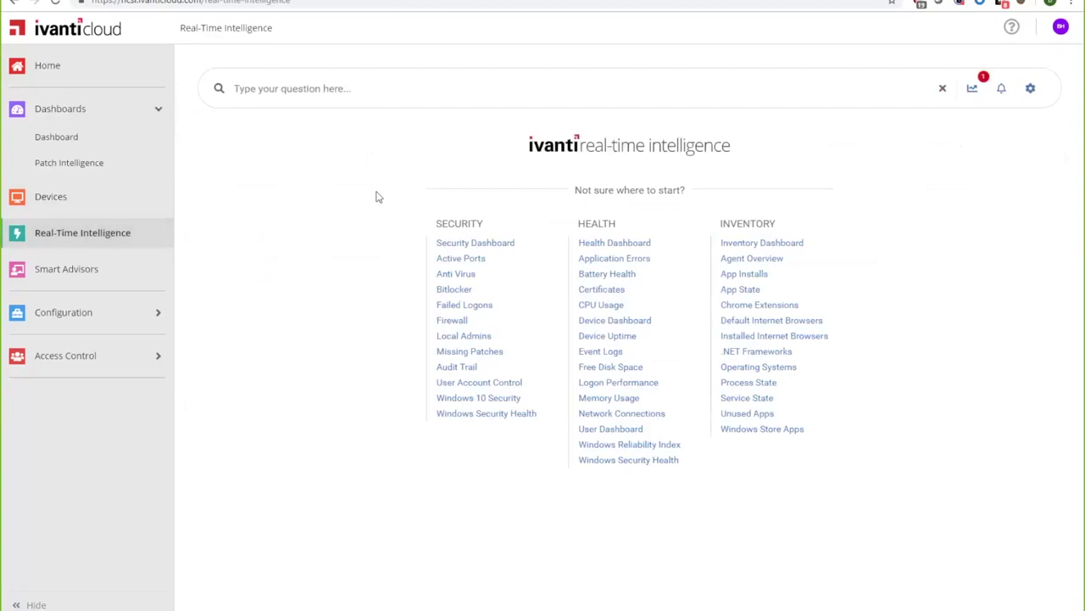
left_click(487, 316)
left_click(494, 245)
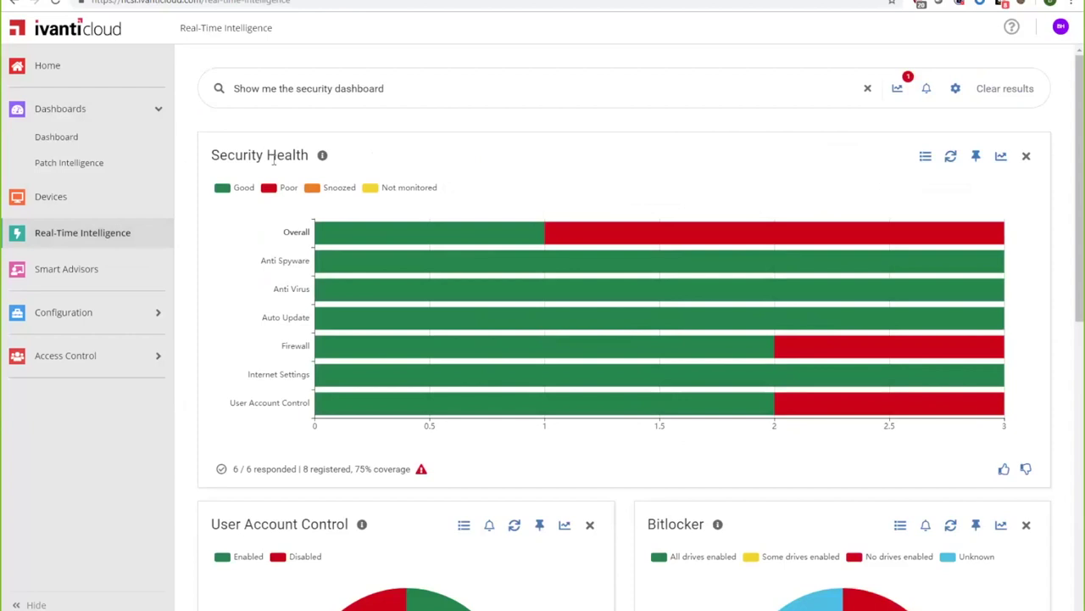
Examine the Security Health, User Account Control and Bitlocker charts on the security dashboard
left_click_drag(235, 154, 294, 157)
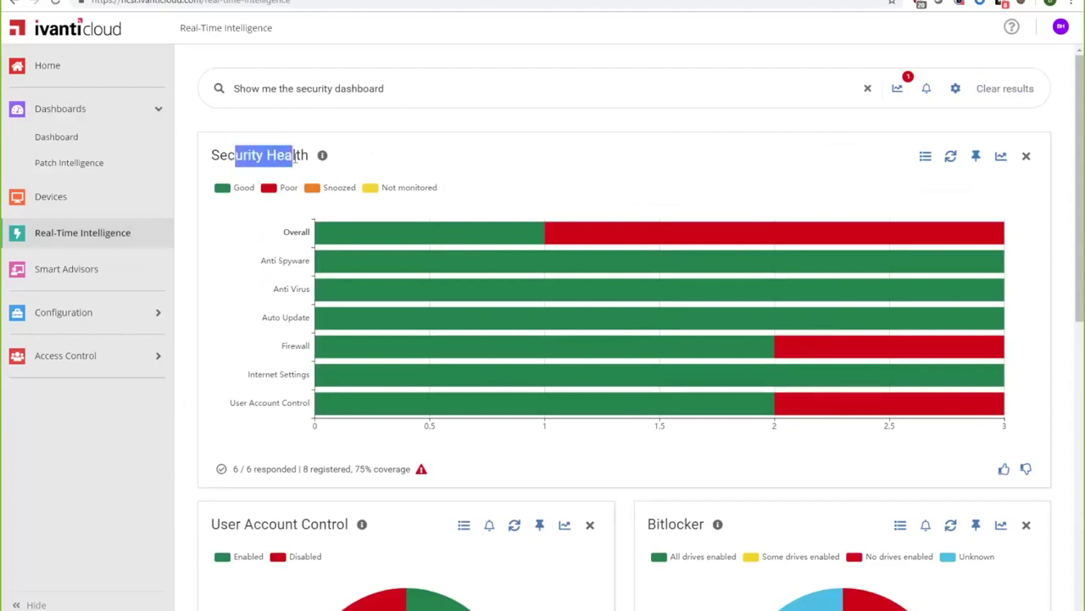
left_click(307, 167)
scroll(440, 368, "down", 1)
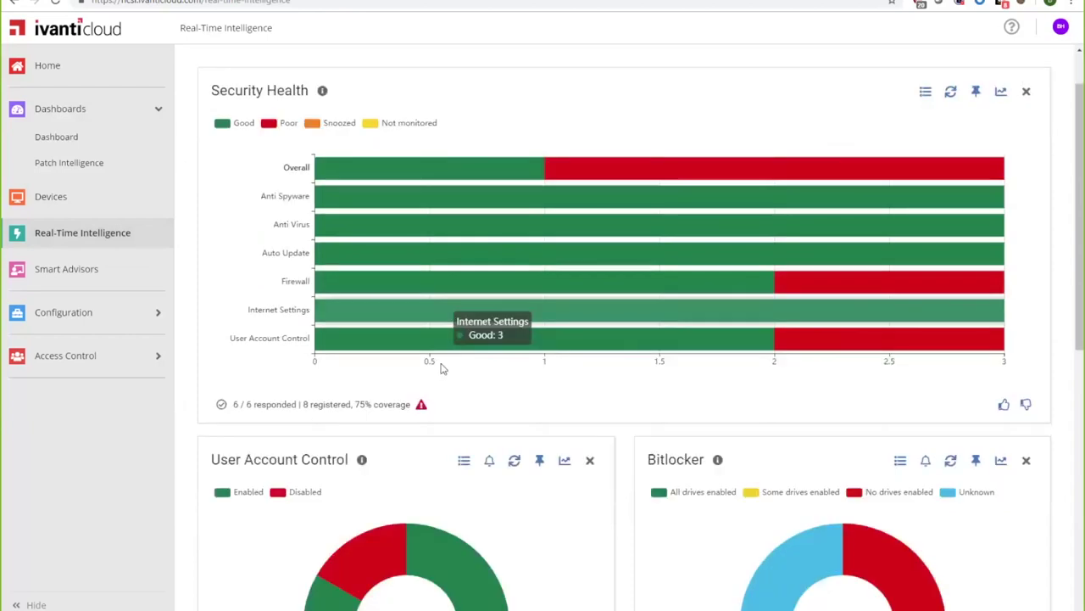
scroll(441, 368, "down", 3)
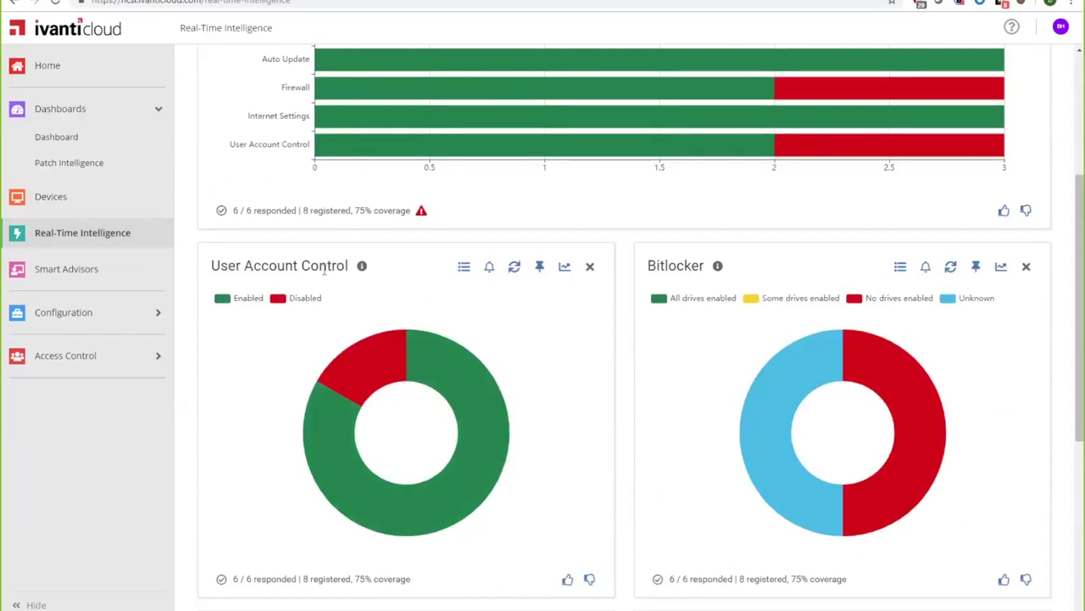
List the devices with User Account Control disabled from its chart and show the actions available for HADZIK-XPS-10
scroll(321, 280, "up", 1)
scroll(320, 280, "down", 1)
left_click(278, 298)
left_click(278, 299)
left_click(225, 298)
left_click(374, 368)
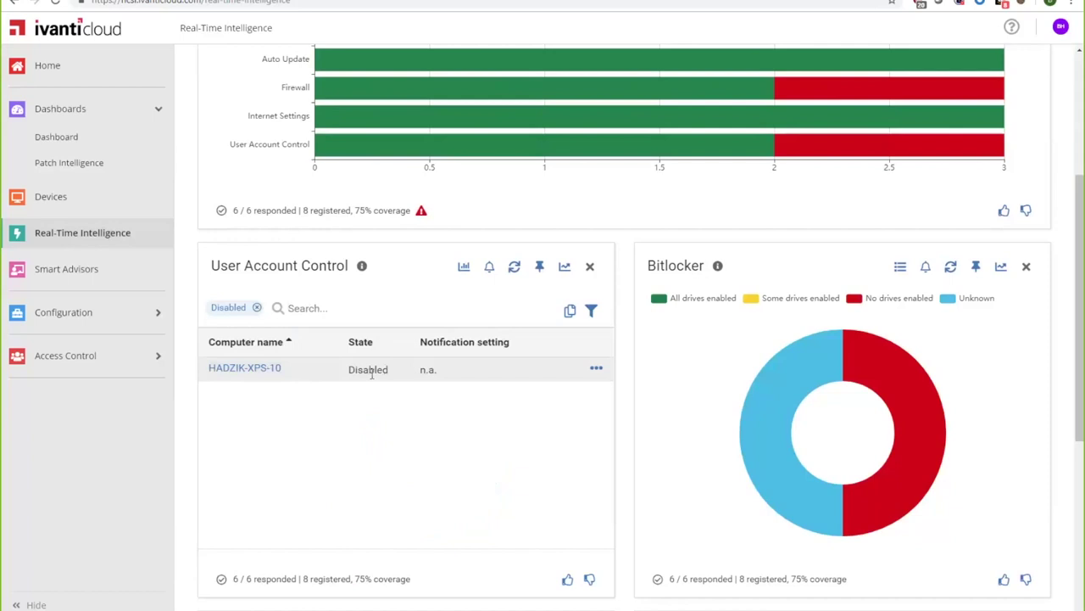
left_click(598, 372)
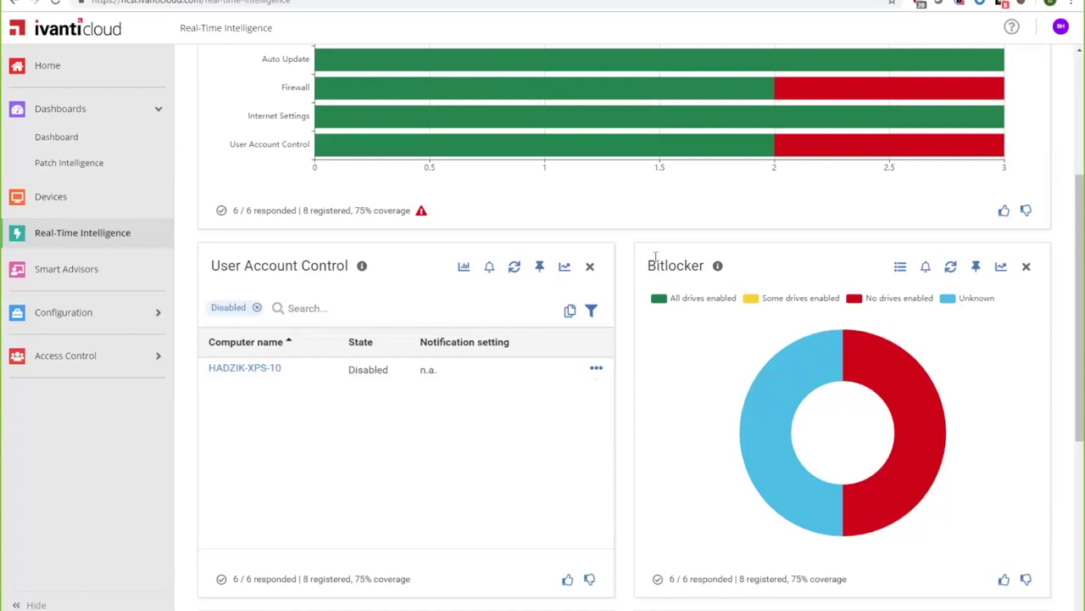
List the devices with no Bitlocker drives enabled and show the actions available for HADZIKREMOTE
mouse_move(879, 374)
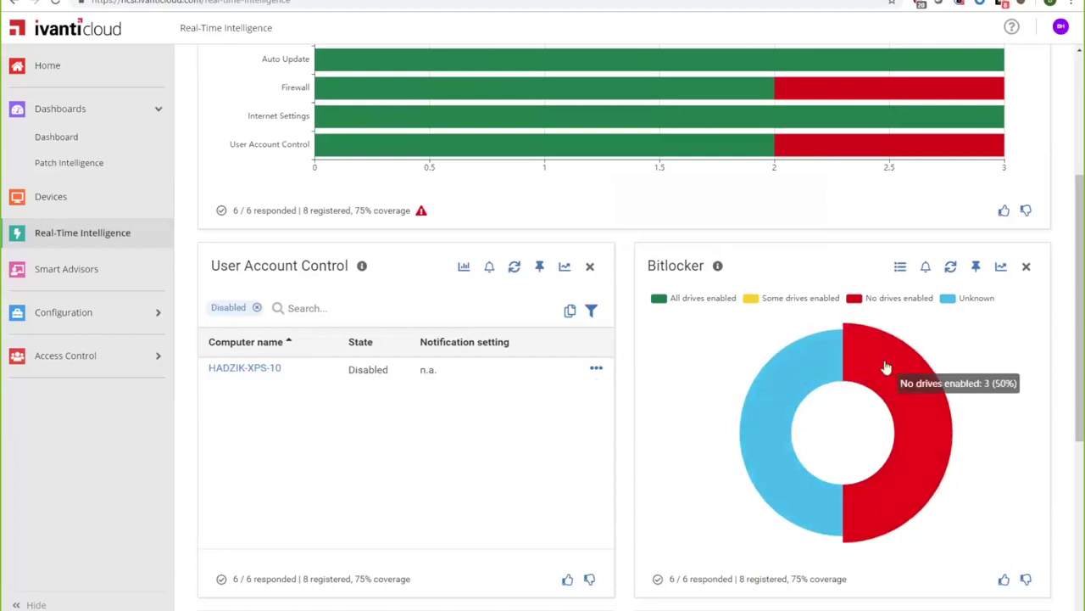
left_click(882, 373)
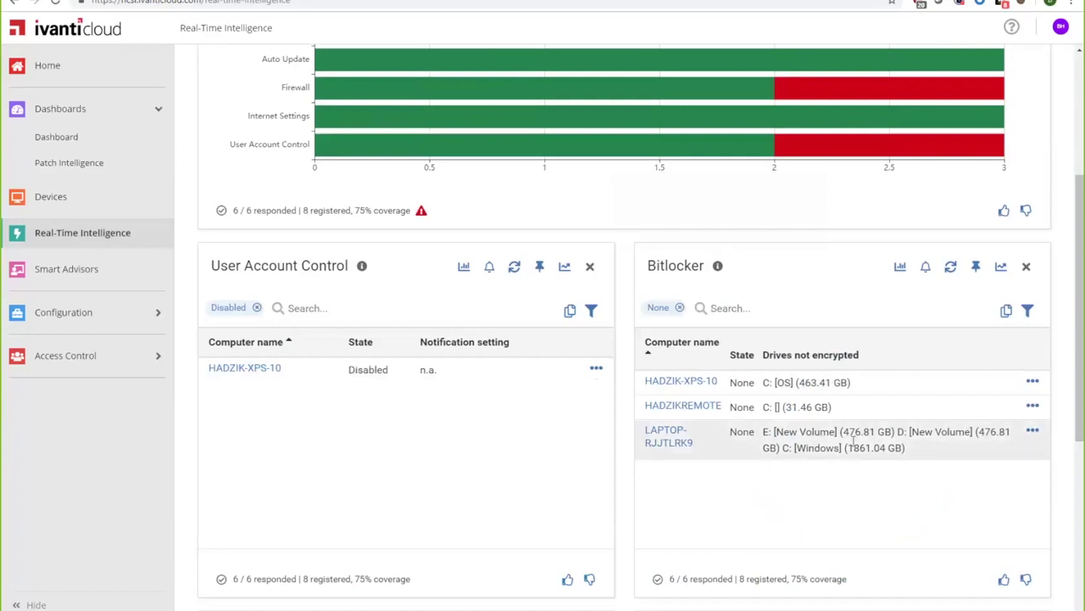
left_click(1033, 407)
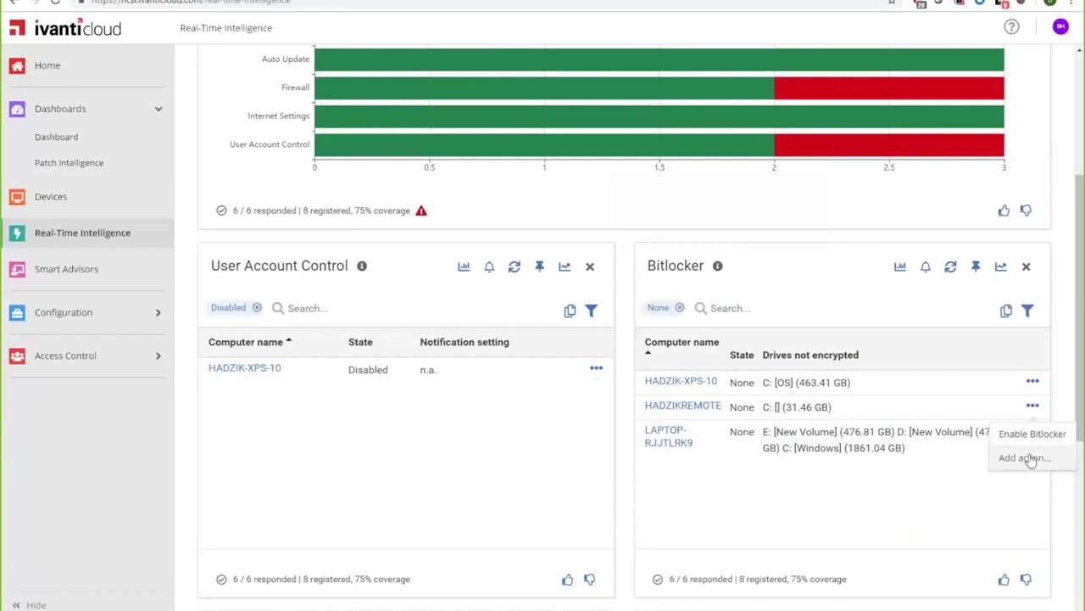
Start adding an action to the Bitlocker query, review the selectable actions, and cancel without adding one
left_click(1025, 459)
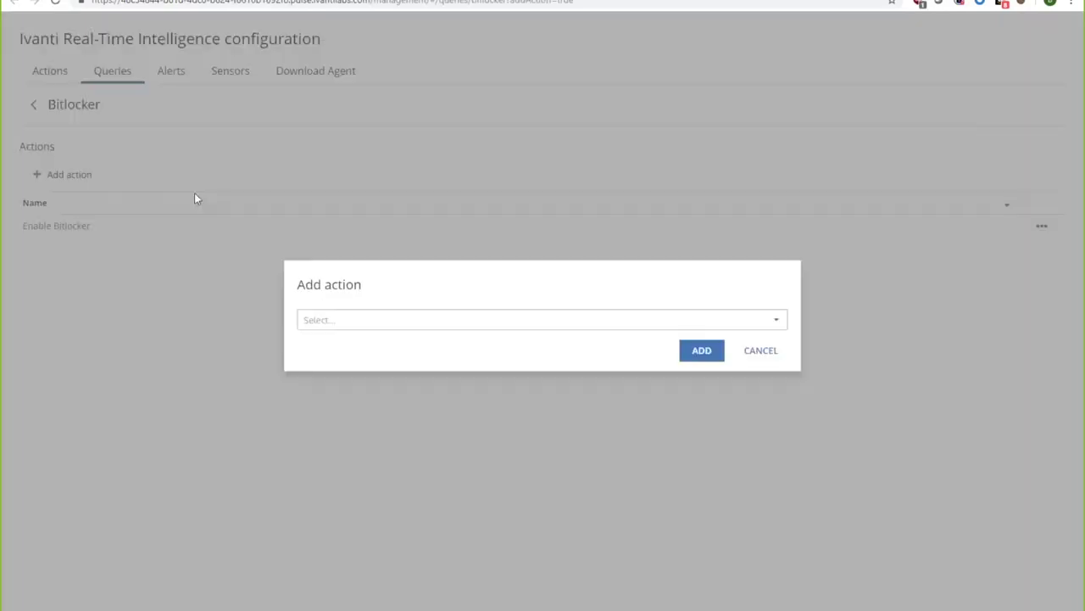
left_click(415, 323)
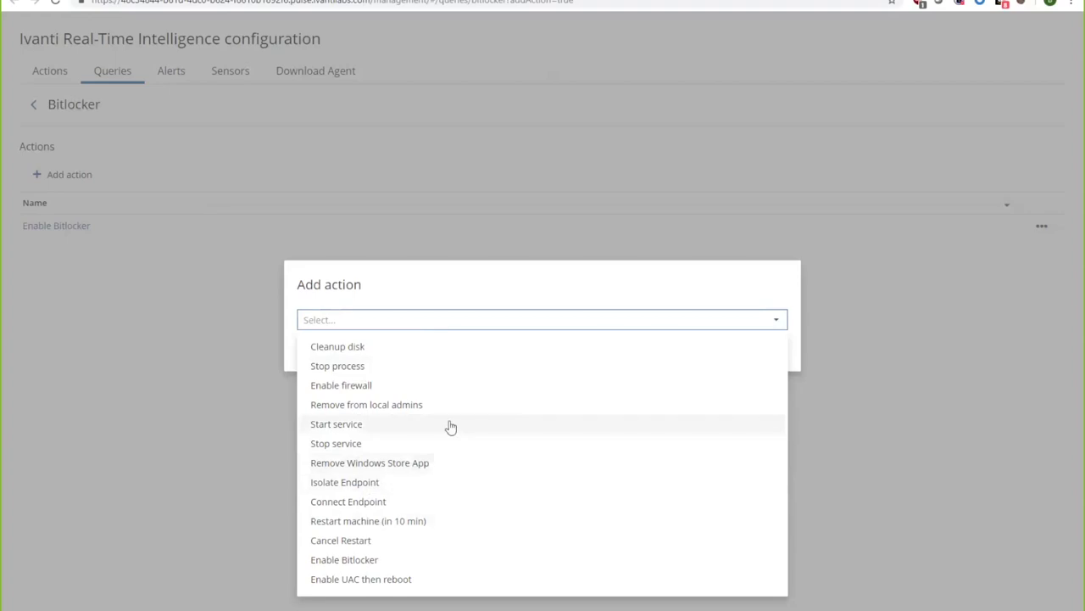
left_click(568, 283)
left_click(756, 351)
Start a new action in the Real-Time Intelligence configuration and review the task types offered for a new task
left_click(60, 71)
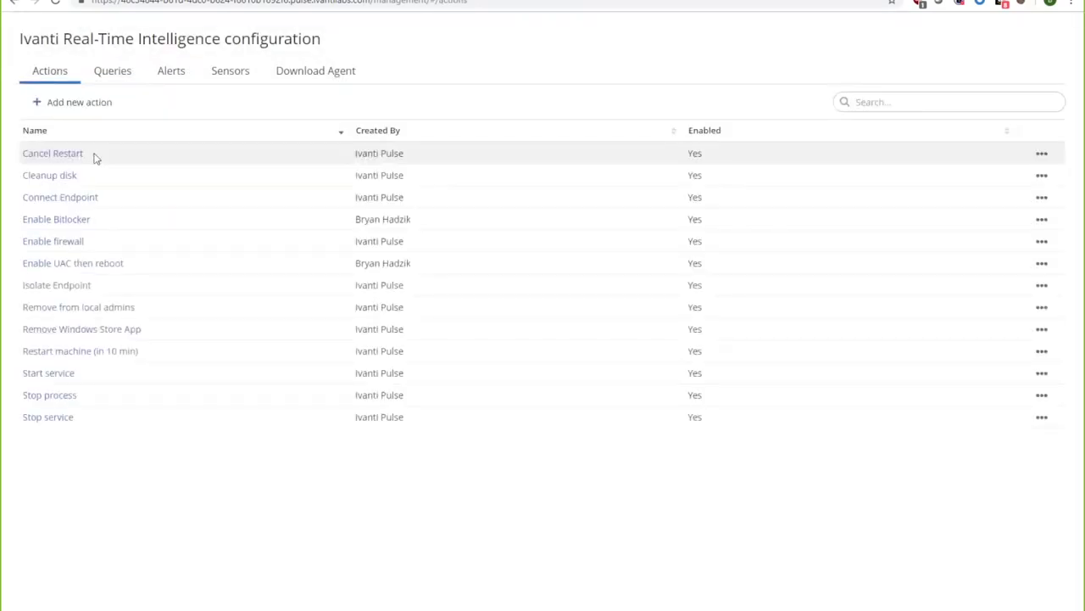
left_click(74, 103)
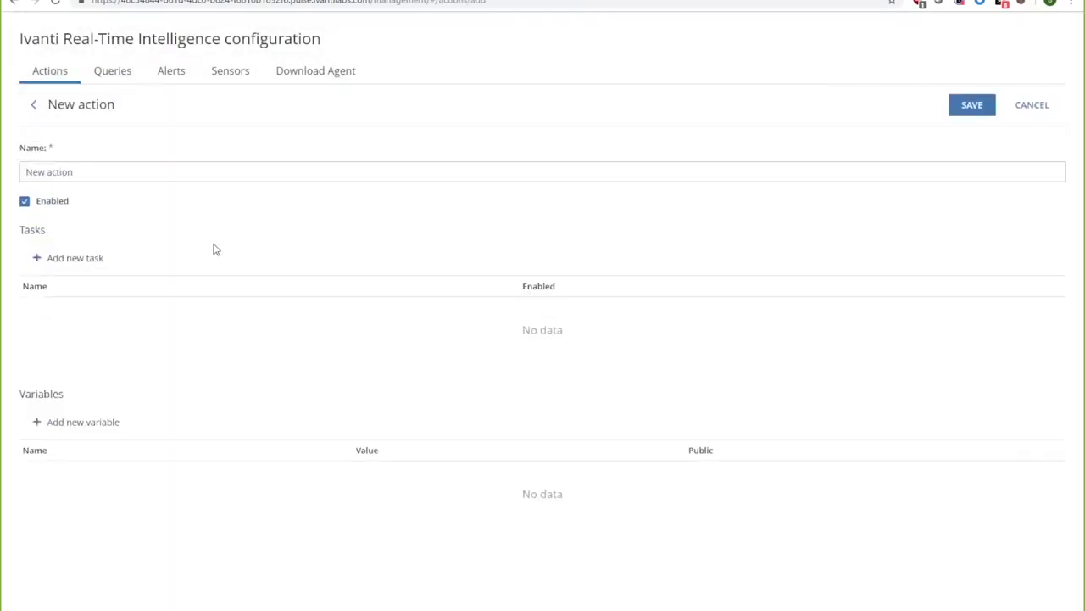
left_click(48, 259)
left_click(743, 269)
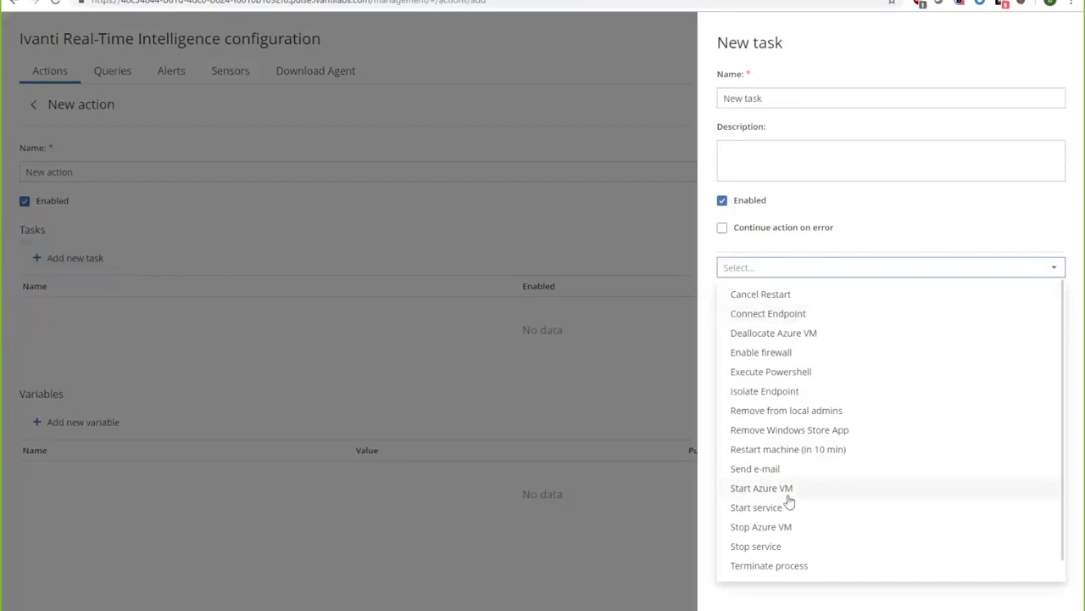
scroll(785, 500, "down", 1)
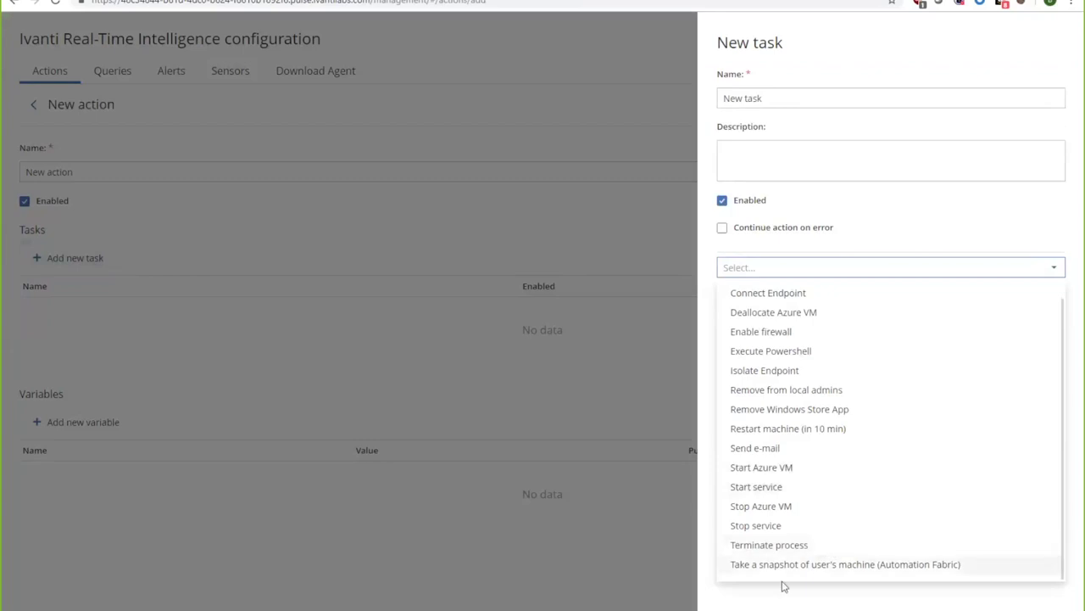
scroll(824, 496, "up", 1)
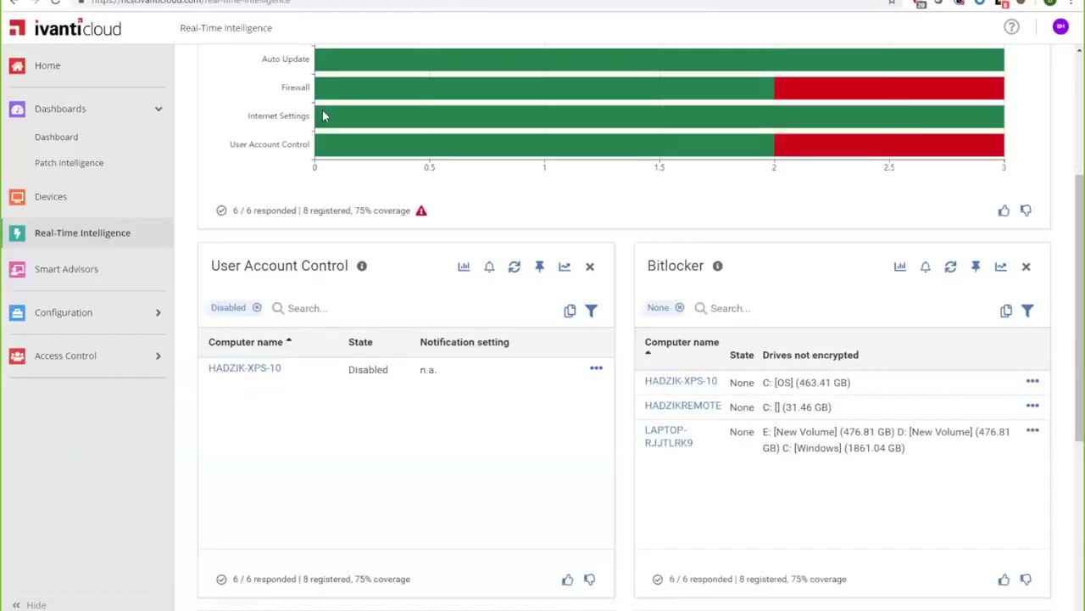
Return to the security dashboard, look over the Antivirus and Firewall charts, and close all of the dashboard's charts
mouse_move(328, 121)
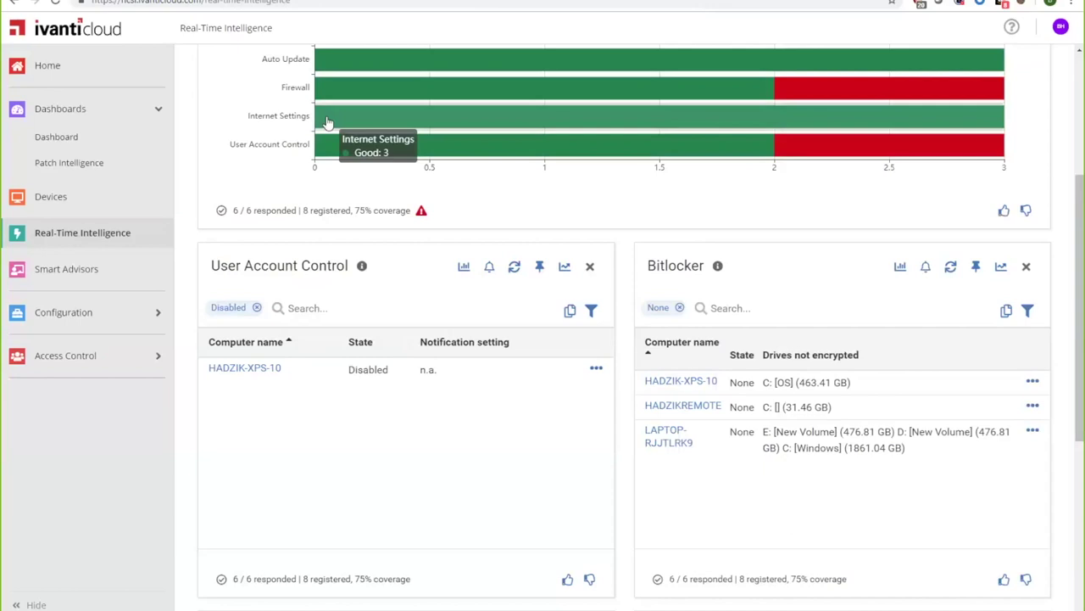
scroll(555, 288, "down", 2)
scroll(560, 297, "down", 2)
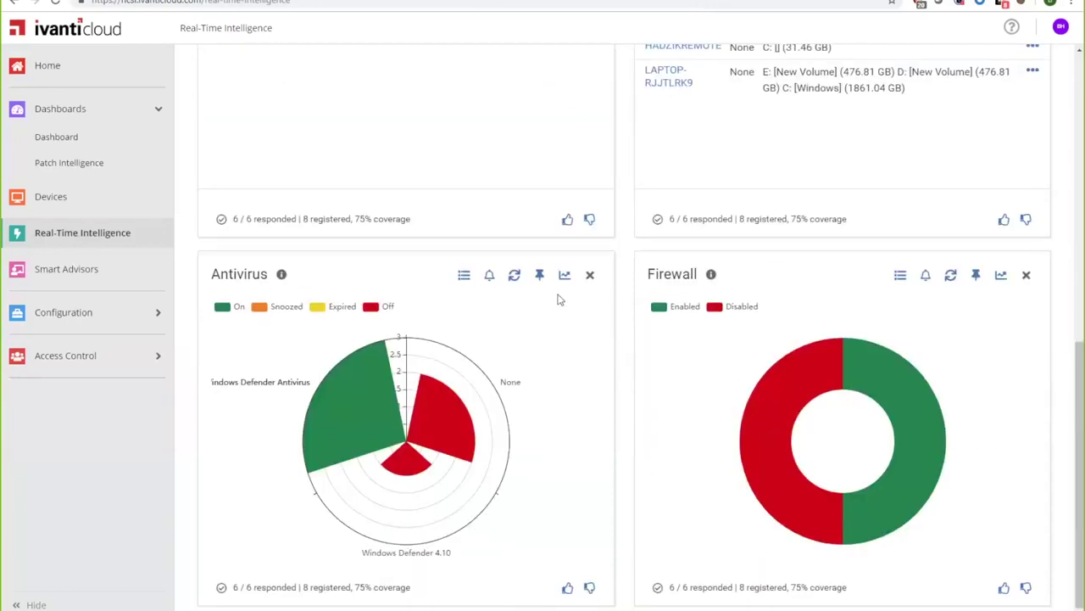
scroll(562, 297, "up", 6)
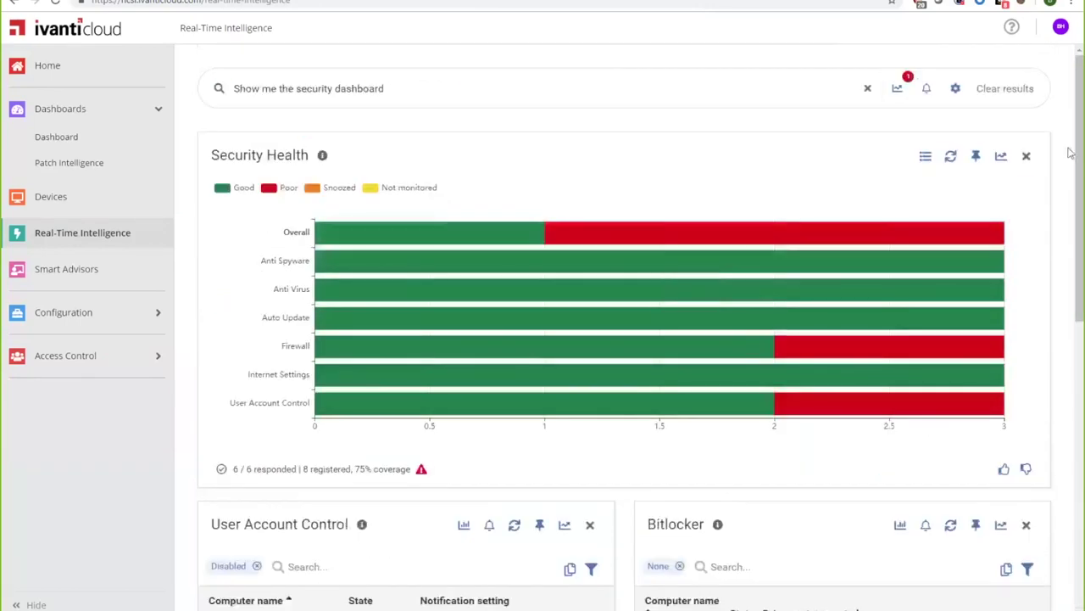
left_click(1026, 155)
left_click(1026, 156)
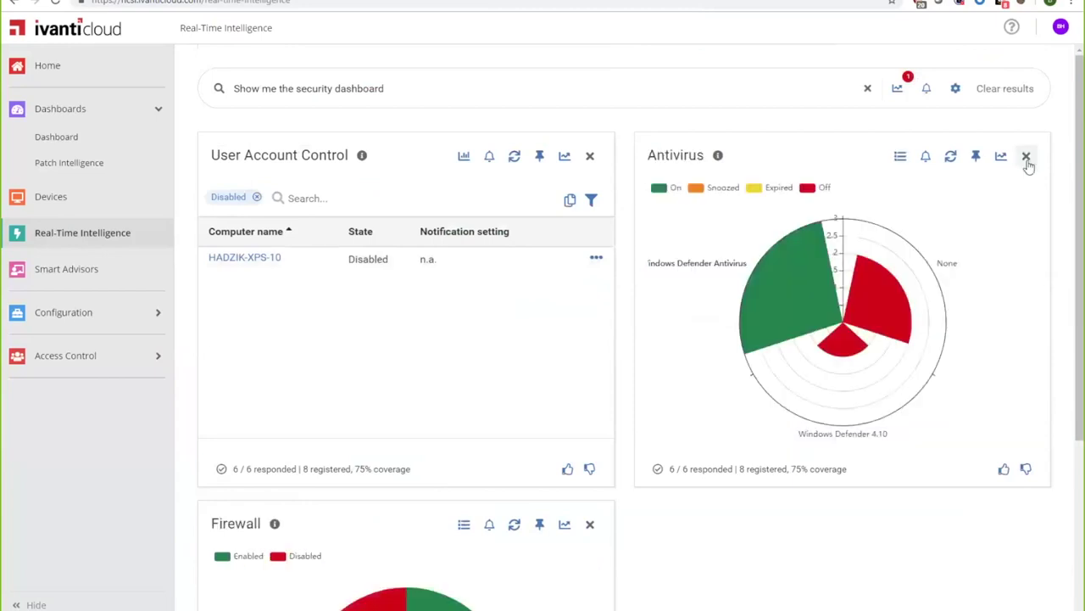
left_click(1026, 155)
left_click(1026, 155)
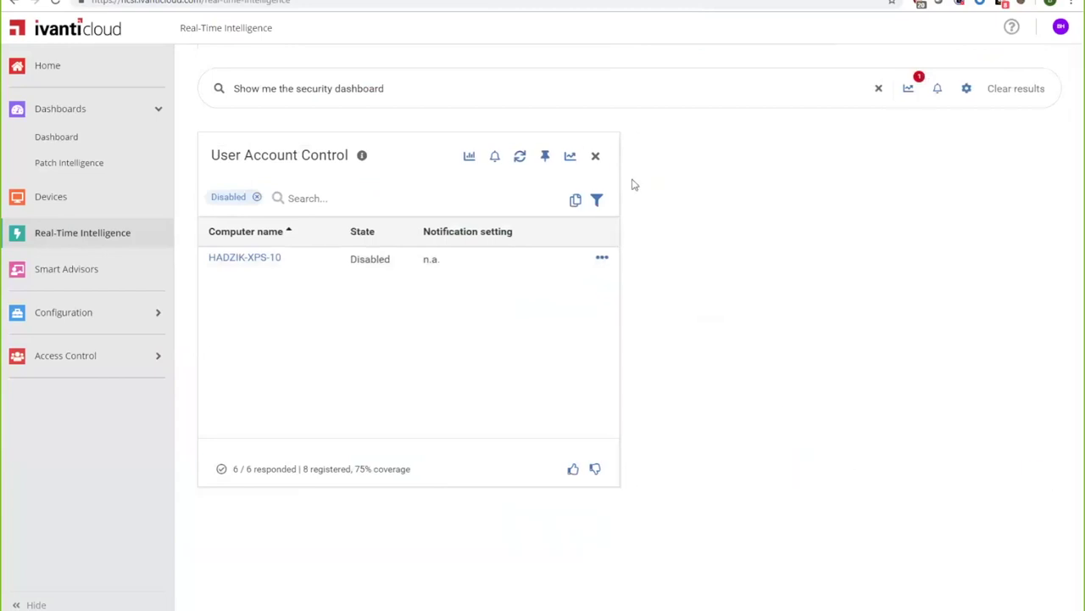
left_click(595, 156)
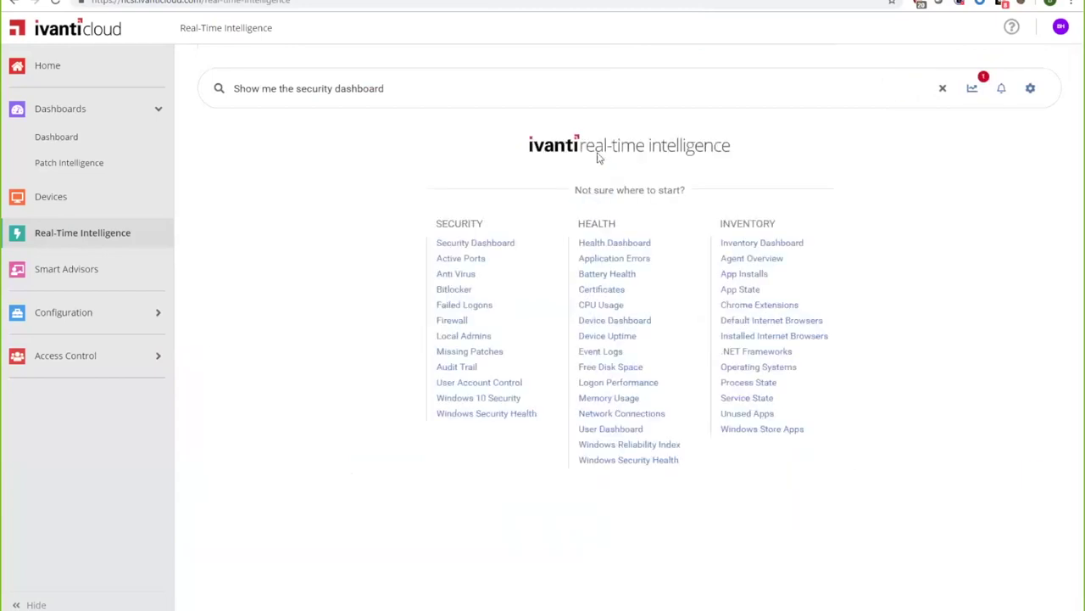
Show the Local Admins results, list the unexpected admin users, and view the actions available for the LAPTOP-RJJTLRK9 entry
left_click(474, 339)
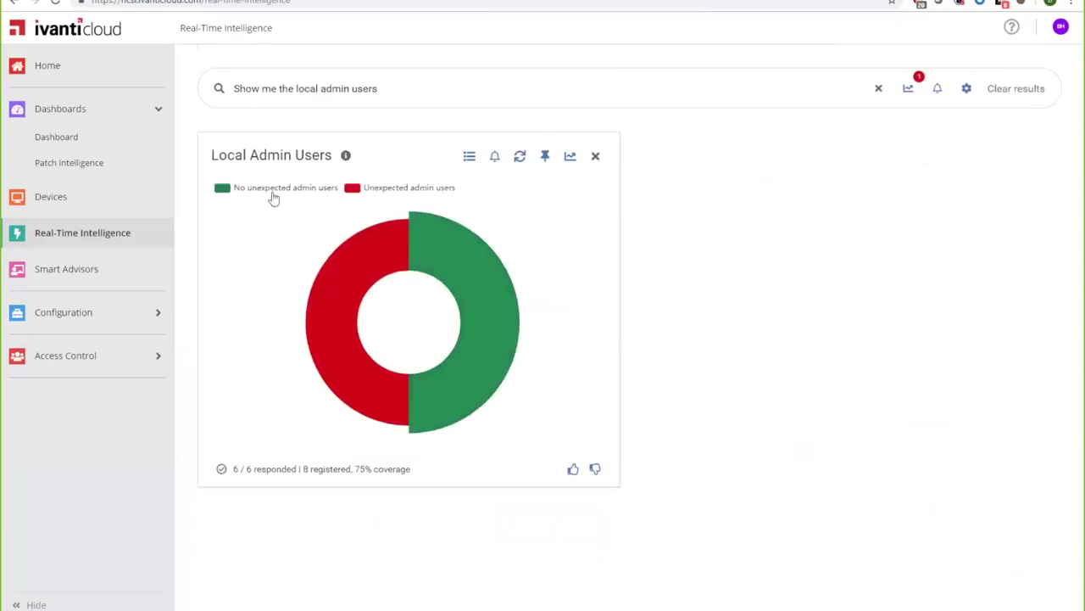
left_click(377, 241)
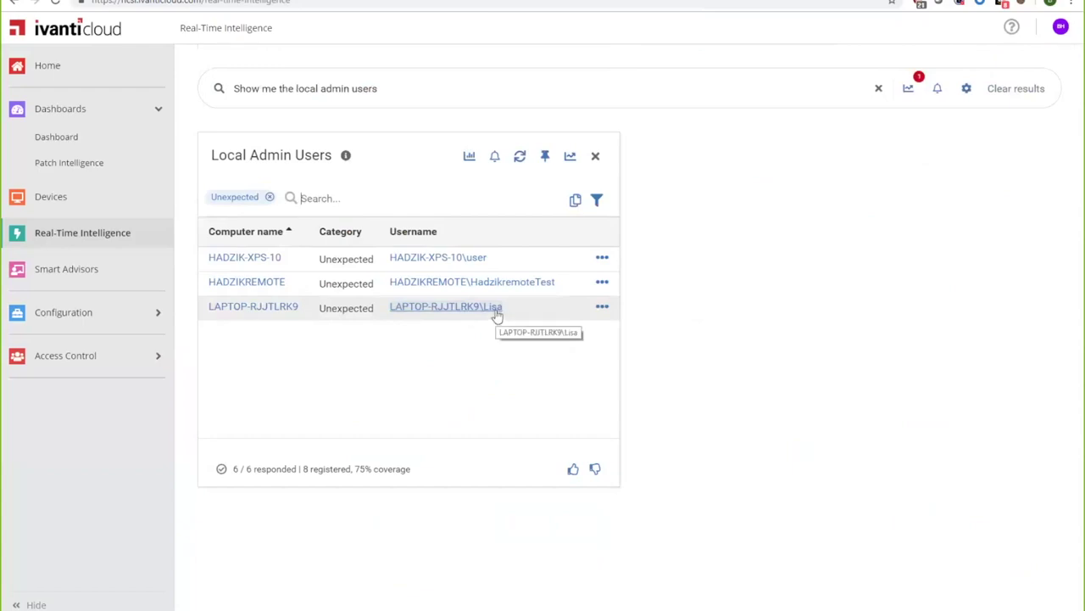
left_click(600, 311)
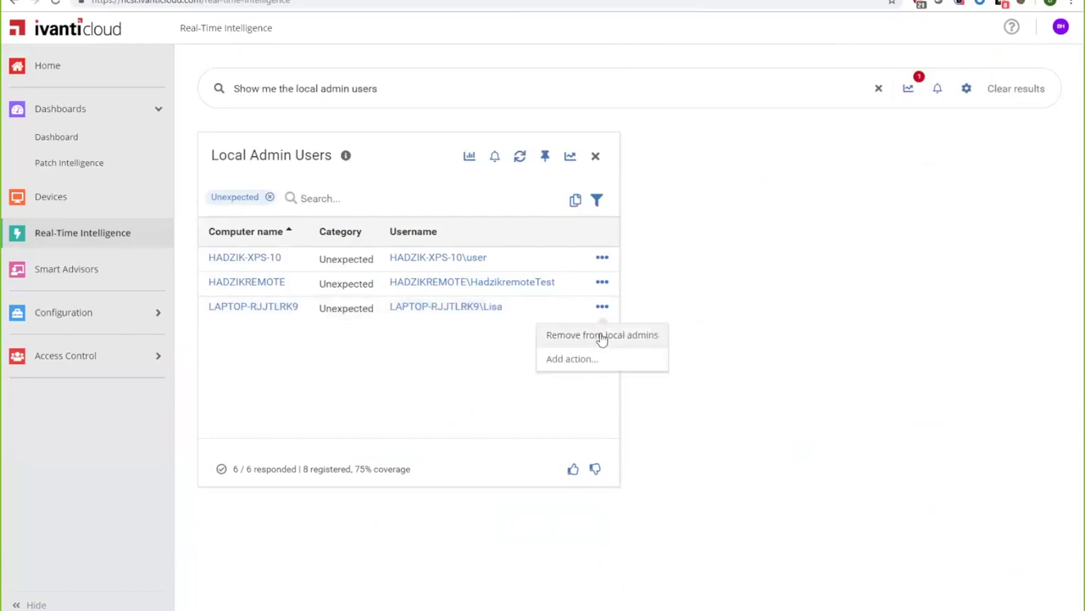
left_click(712, 314)
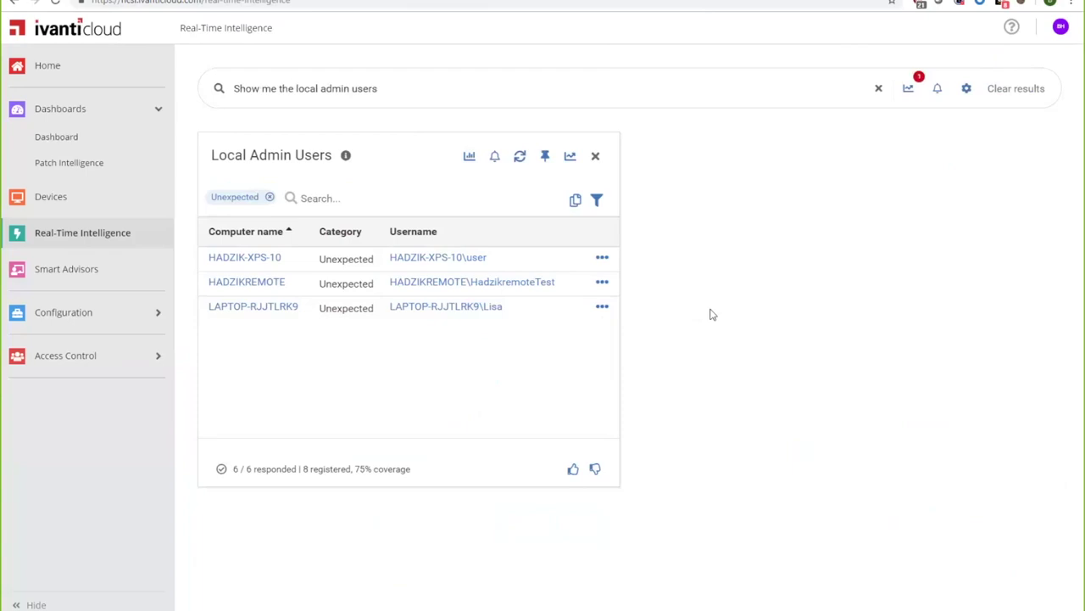
Open the alert rule for unexpected admin users and try Local Account as the filter name before restoring Category
left_click(496, 158)
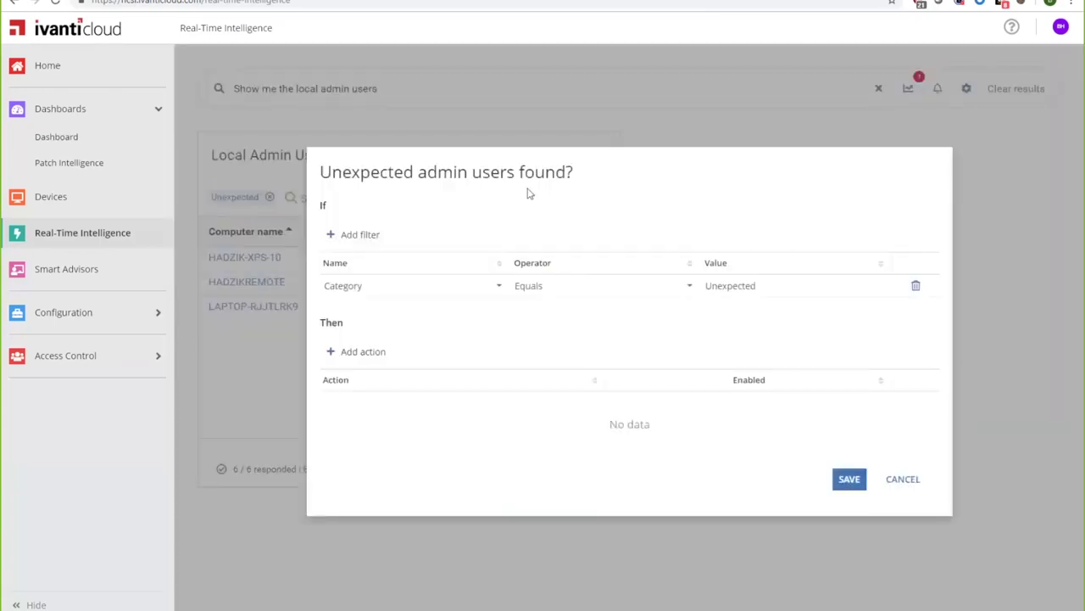
left_click(472, 289)
left_click(456, 332)
left_click(475, 290)
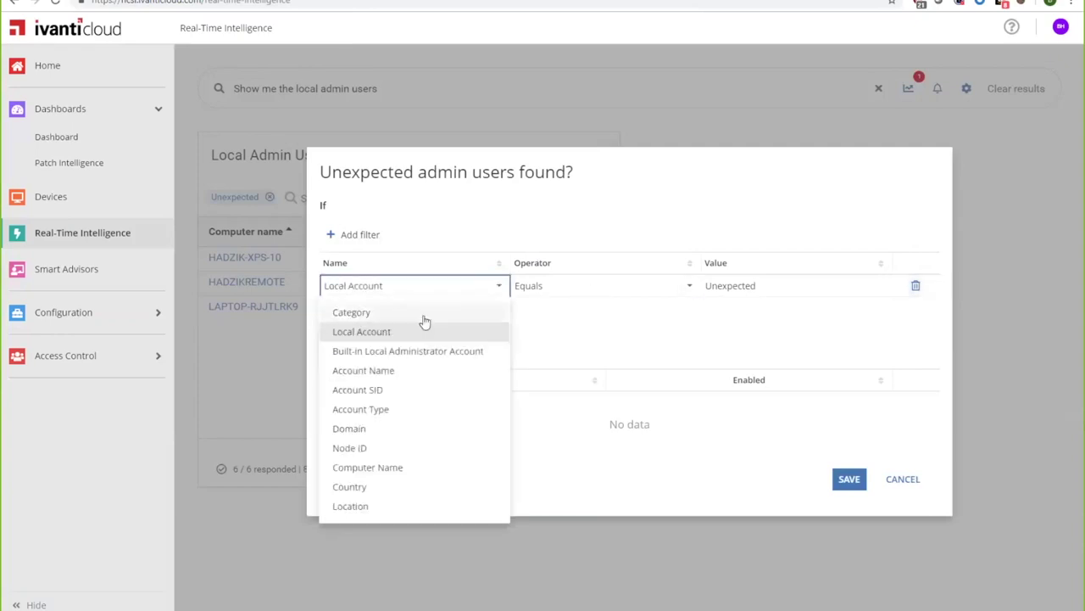
left_click(423, 315)
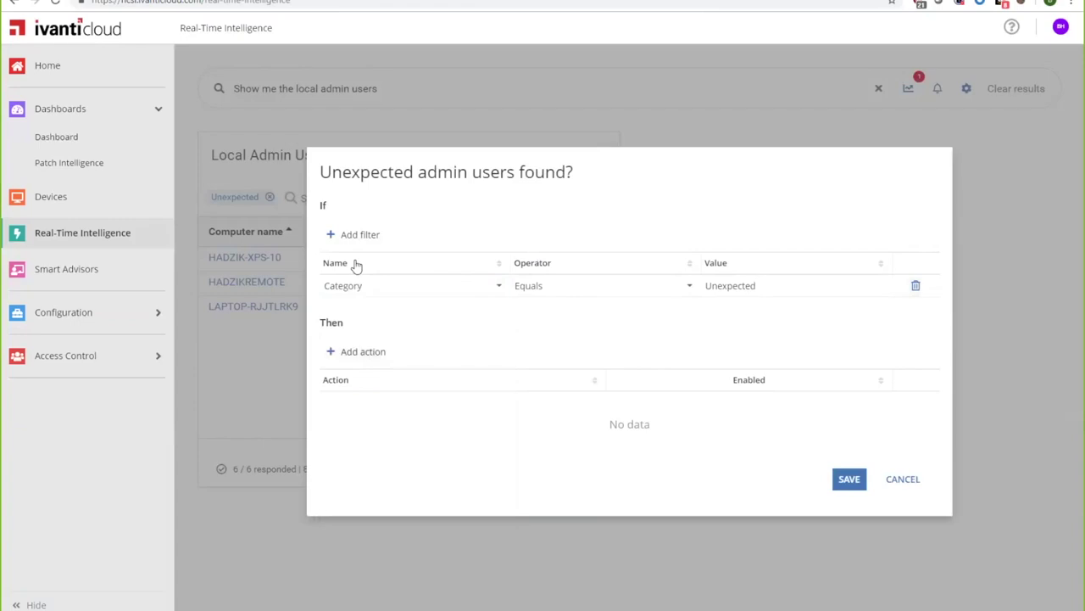
Try adding a Remove from local admins action to the alert rule, and cancel the rule without saving
left_click(365, 361)
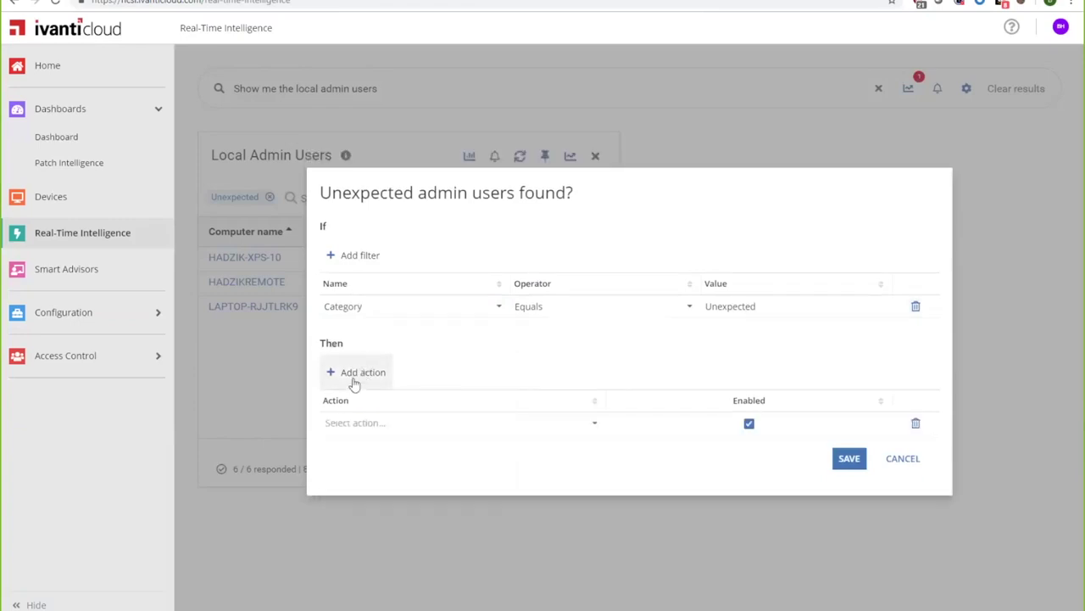
left_click(352, 380)
left_click(590, 414)
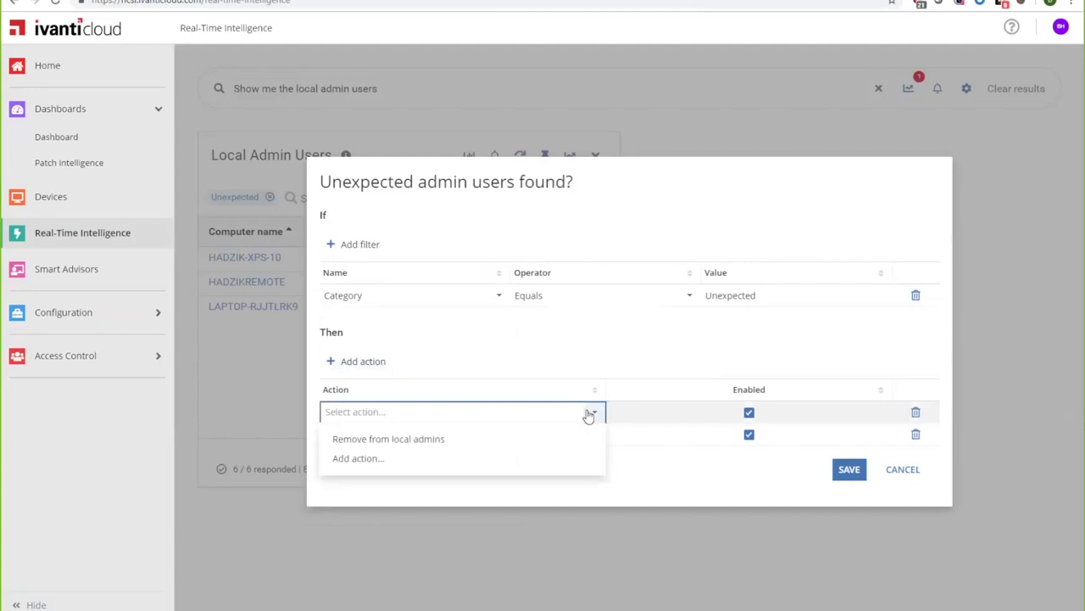
left_click(442, 447)
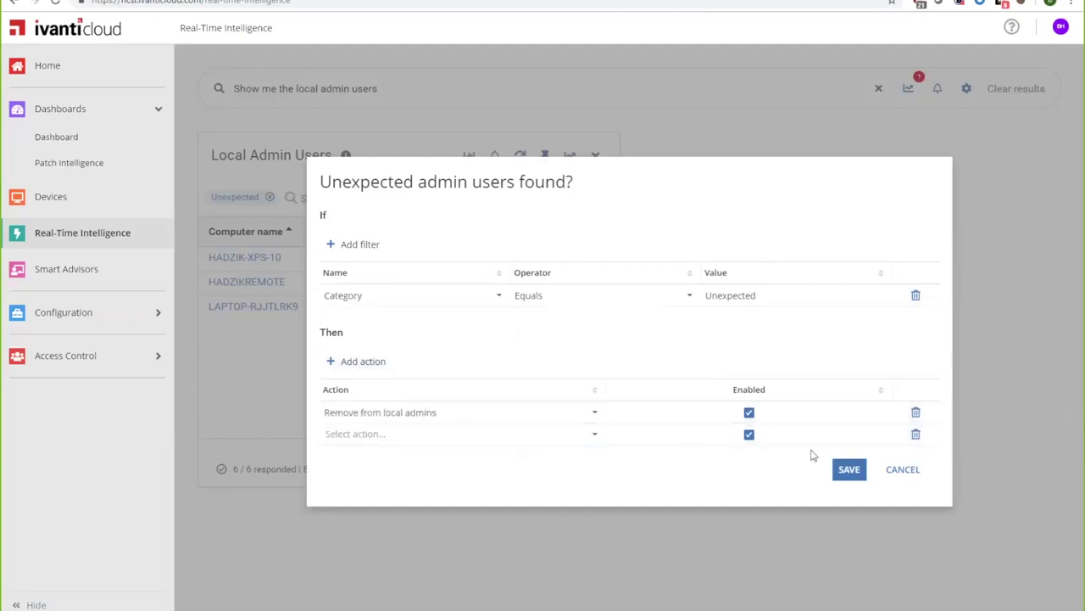
left_click(901, 470)
Clear the local admin results and show the Logon Performance chart from the Health queries
left_click(600, 310)
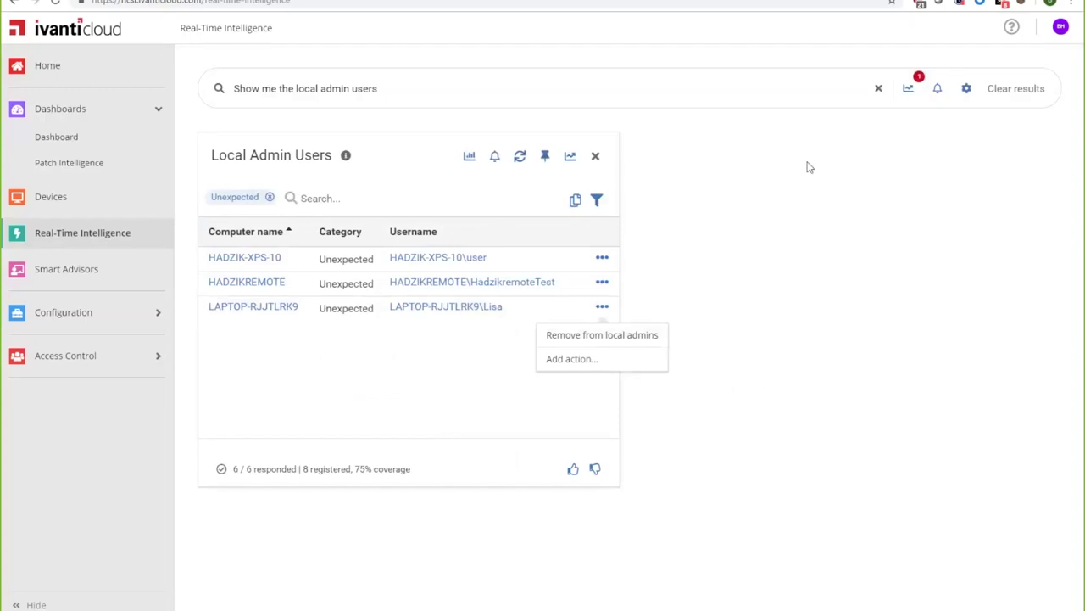
left_click(1012, 89)
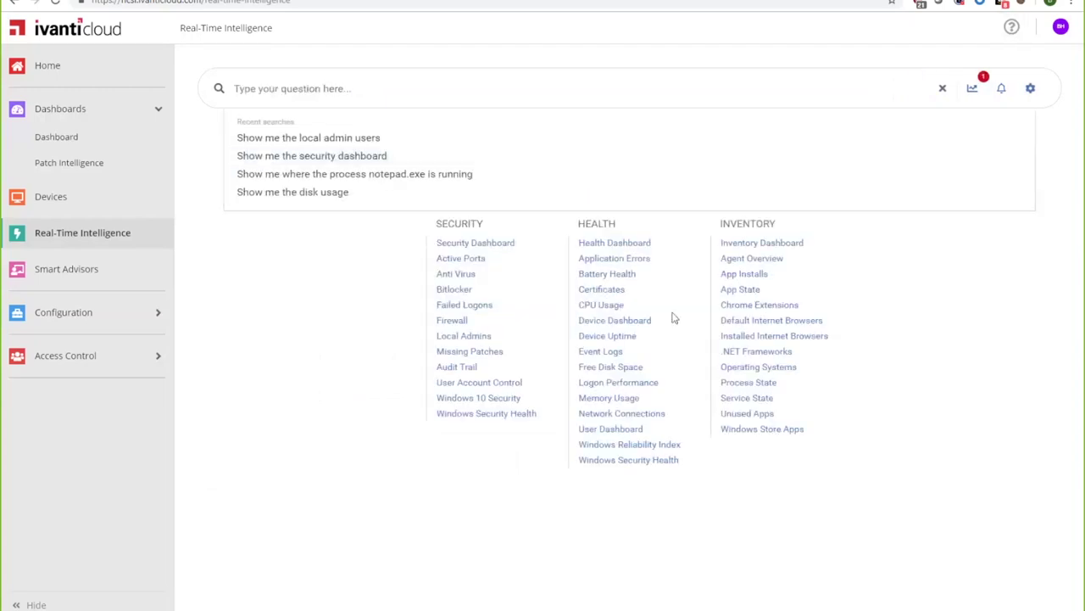
left_click(636, 385)
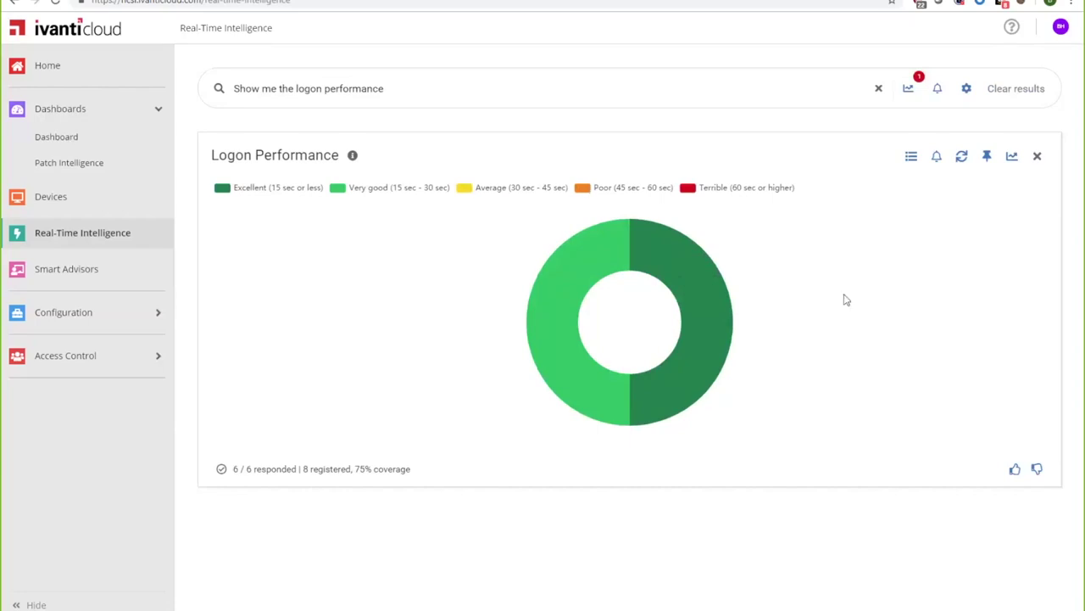
Try configuring a Logon Performance trend named Logon Time over 90 days with data sent every 24 hours, and close it without accepting
left_click(1018, 158)
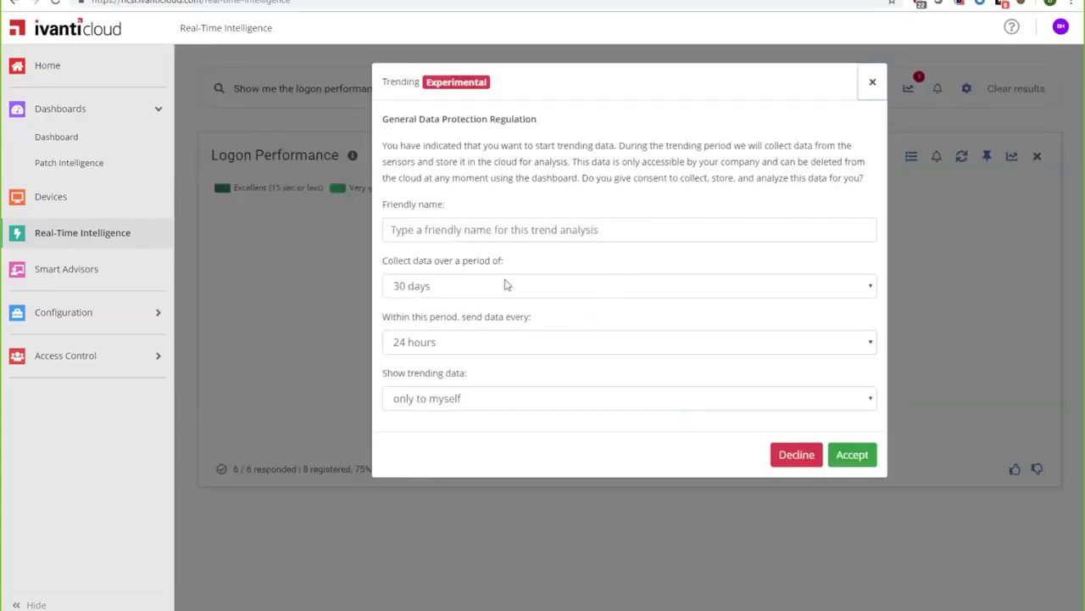
left_click(509, 224)
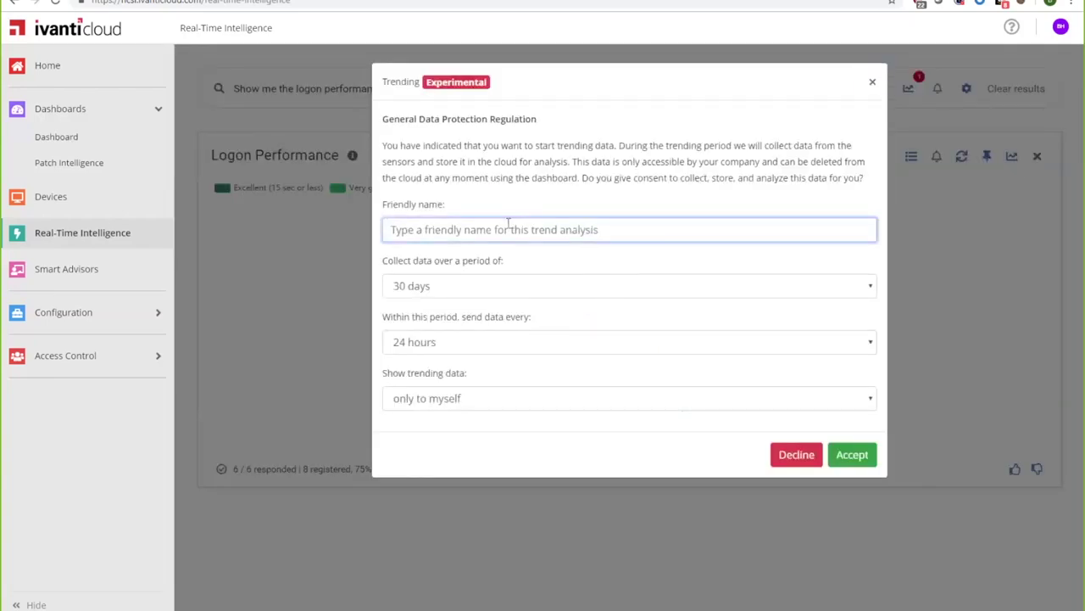
type("Logon Time")
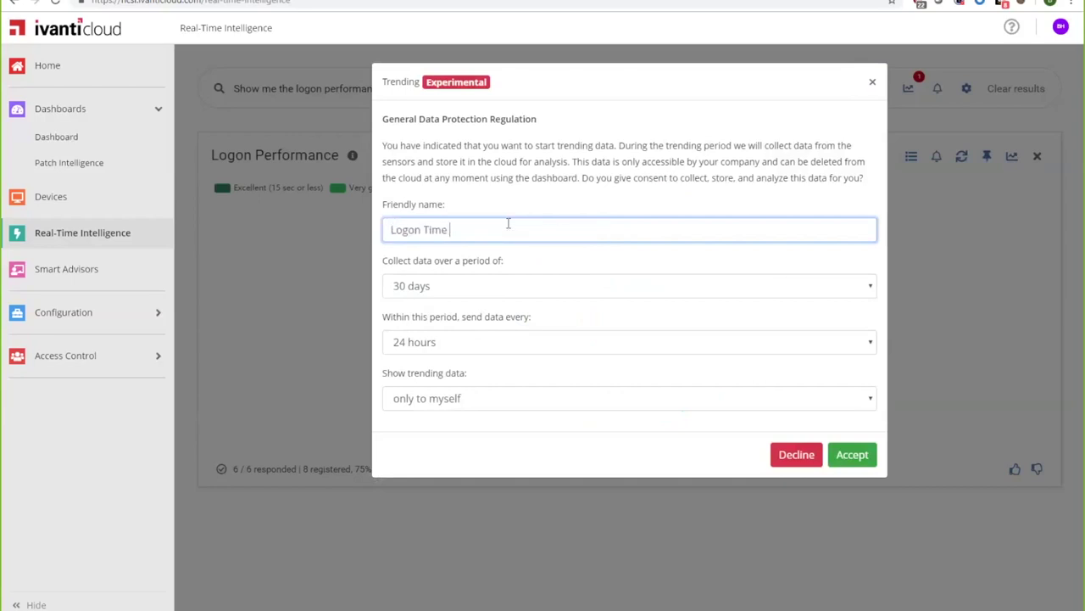
left_click(506, 286)
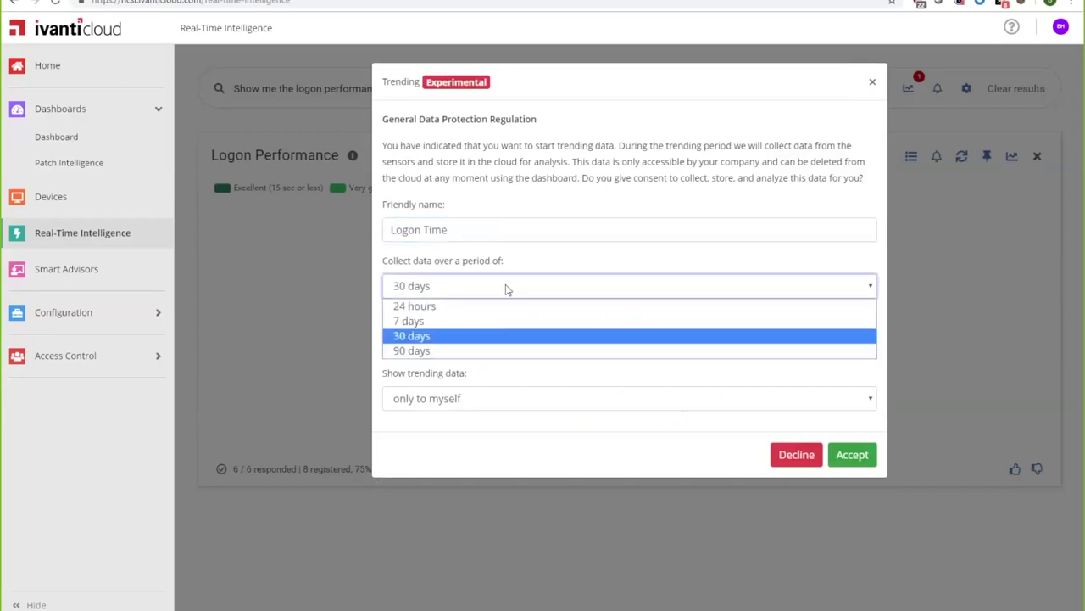
left_click(437, 351)
left_click(462, 347)
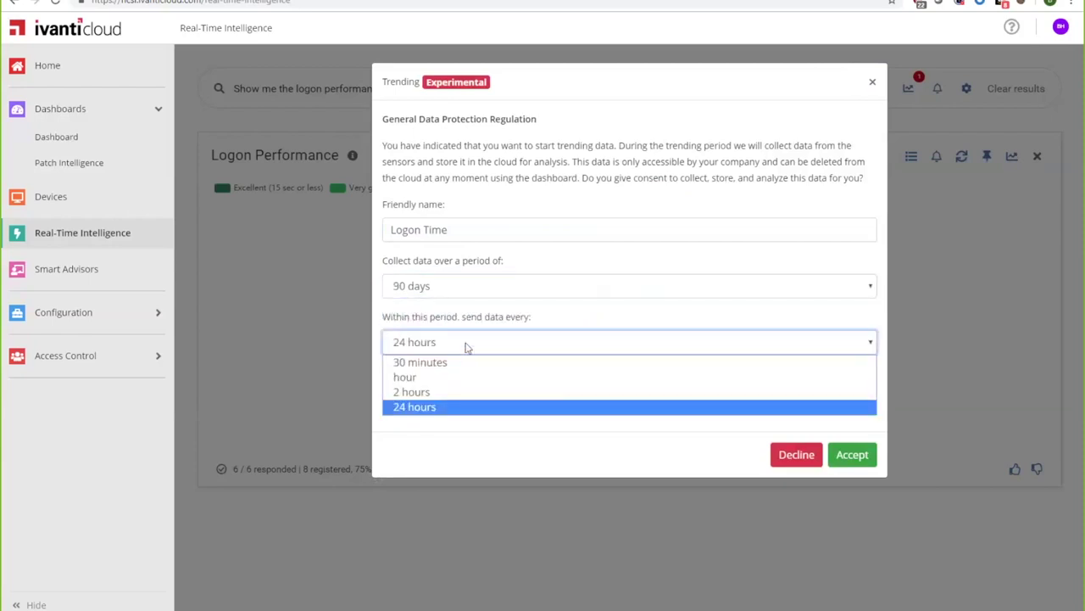
left_click(465, 346)
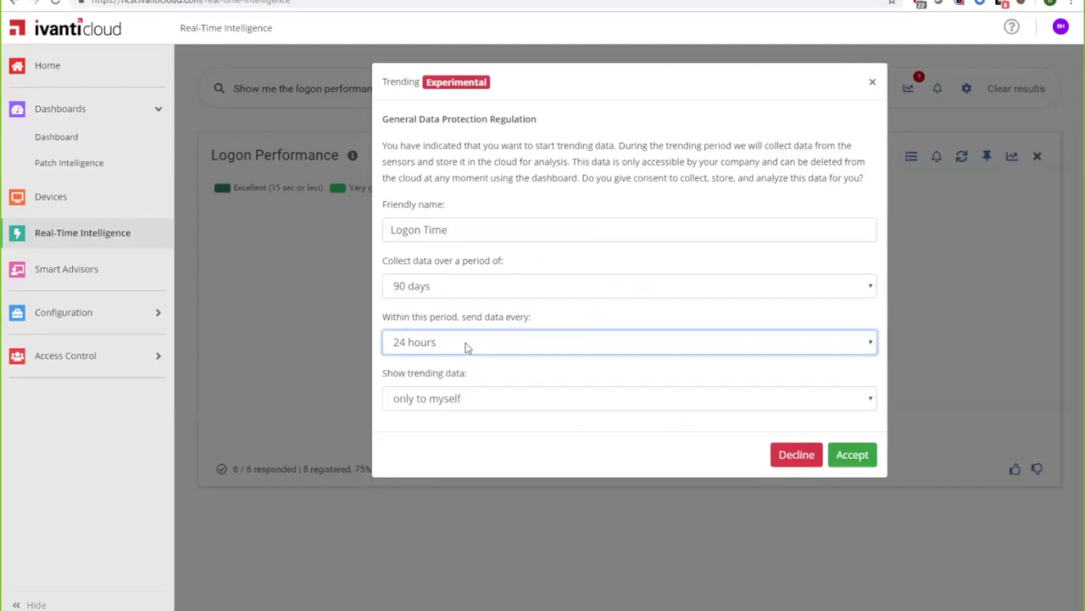
left_click(472, 399)
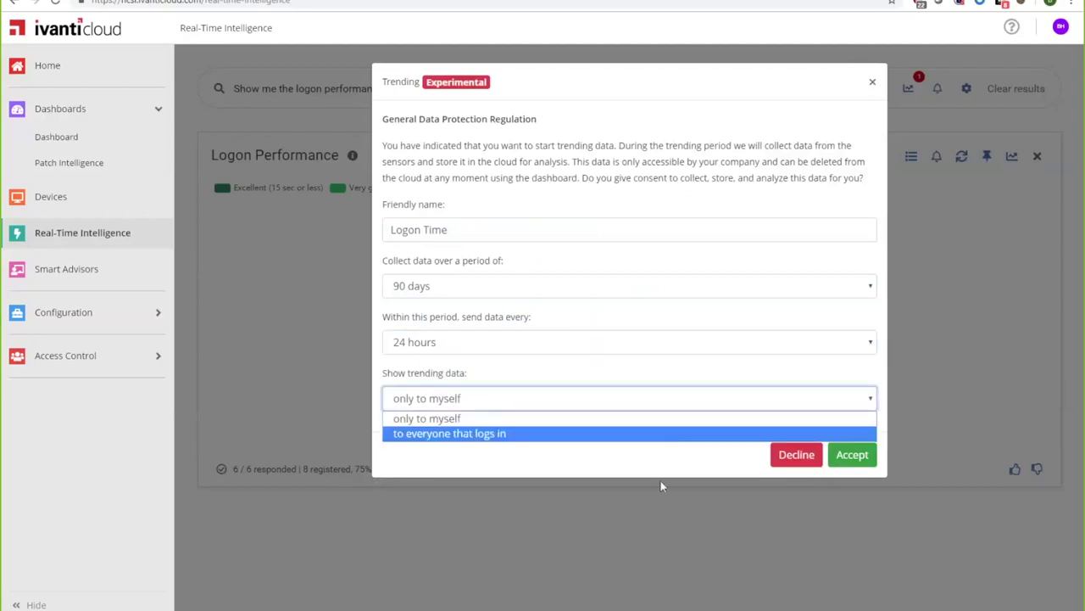
left_click(872, 81)
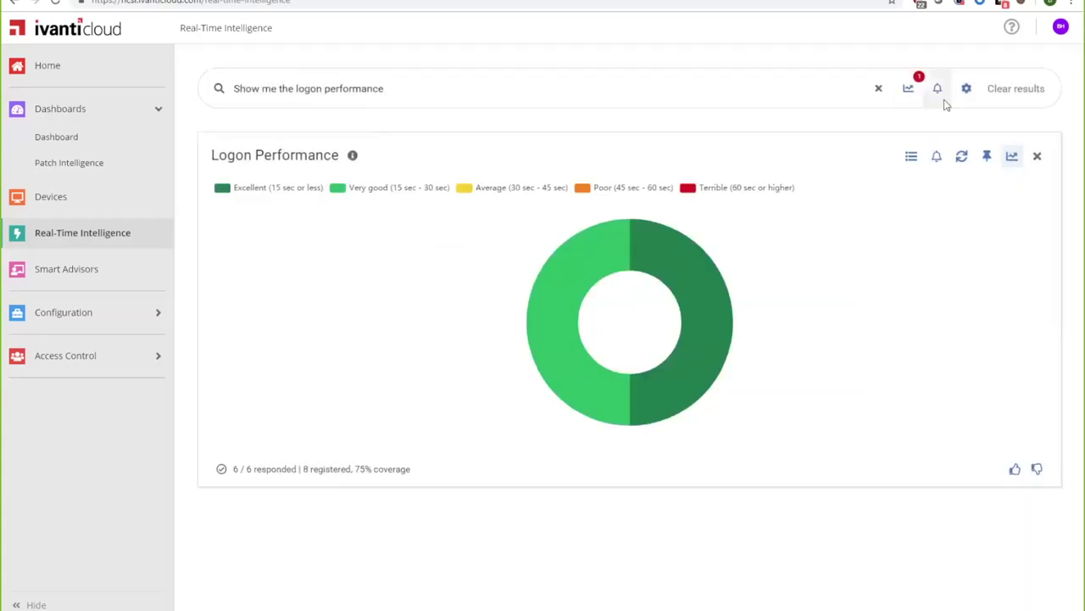
Show the list of existing trends, and close the Logon Performance result and its query
left_click(909, 88)
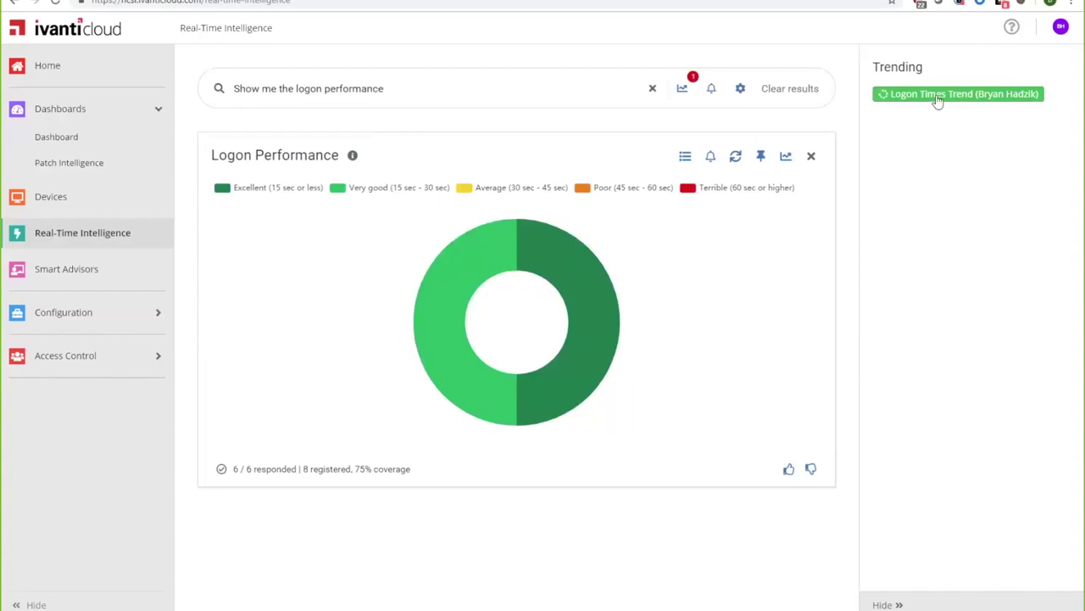
left_click(812, 158)
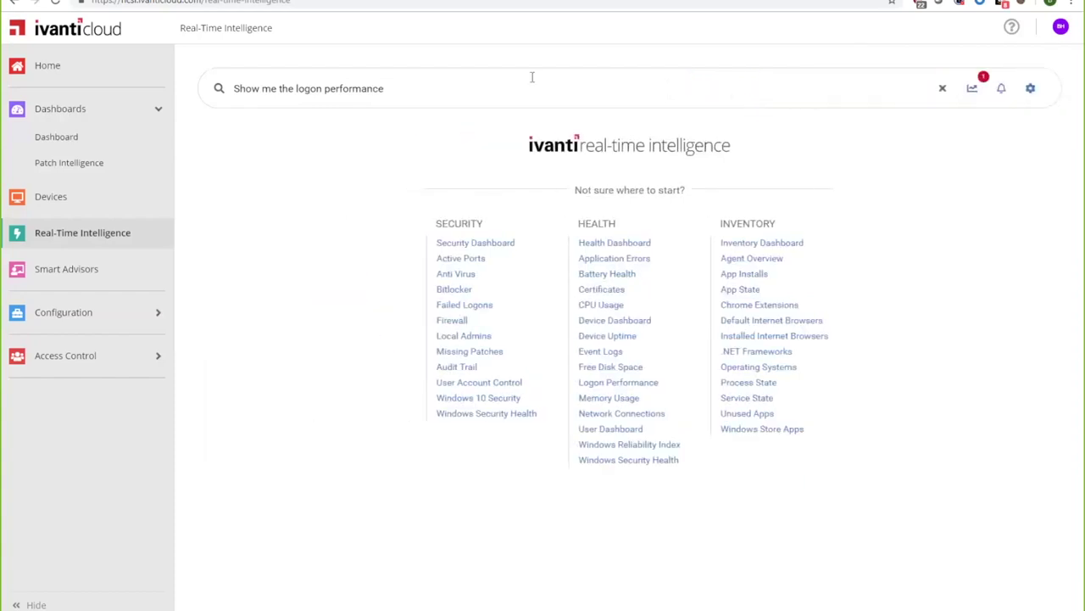
left_click(941, 88)
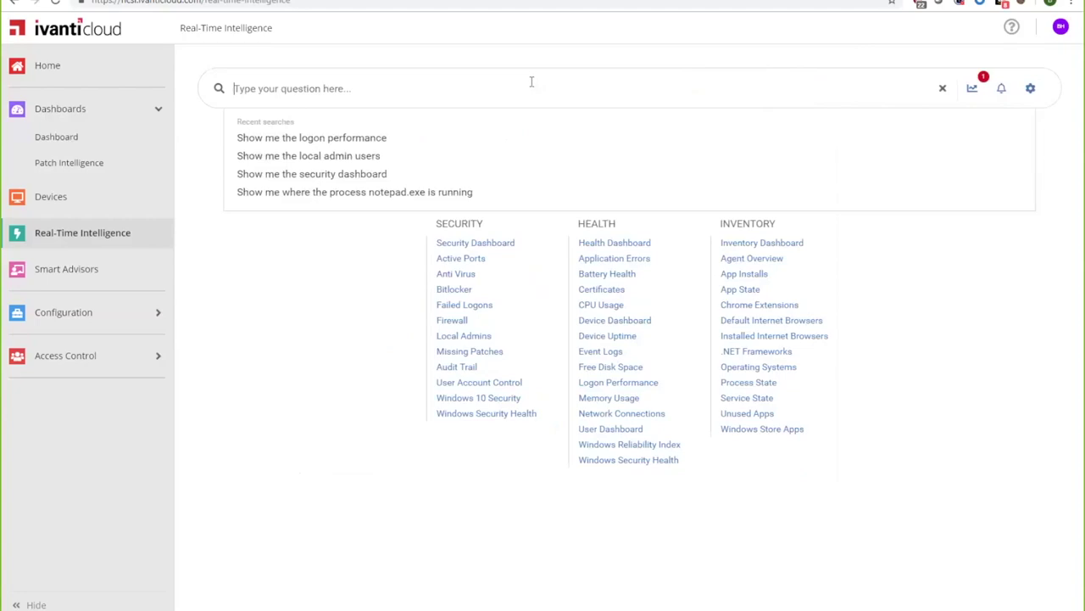
key("Escape")
Bring up the PuTTY Configuration window and query Real-Time Intelligence with "who is running putty.exe"
key("alt+Tab")
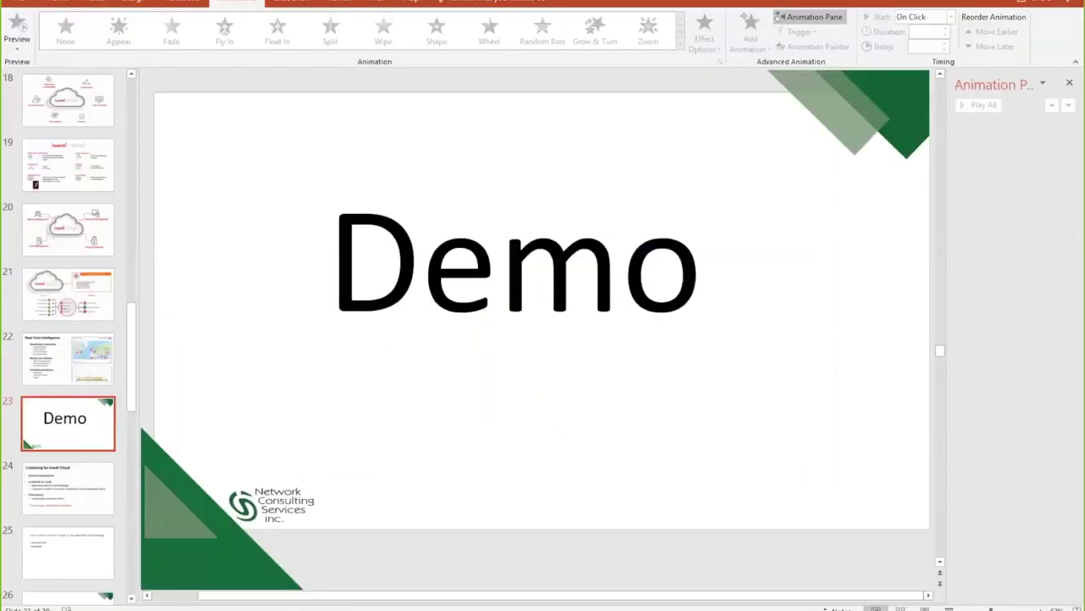
key("alt+Tab")
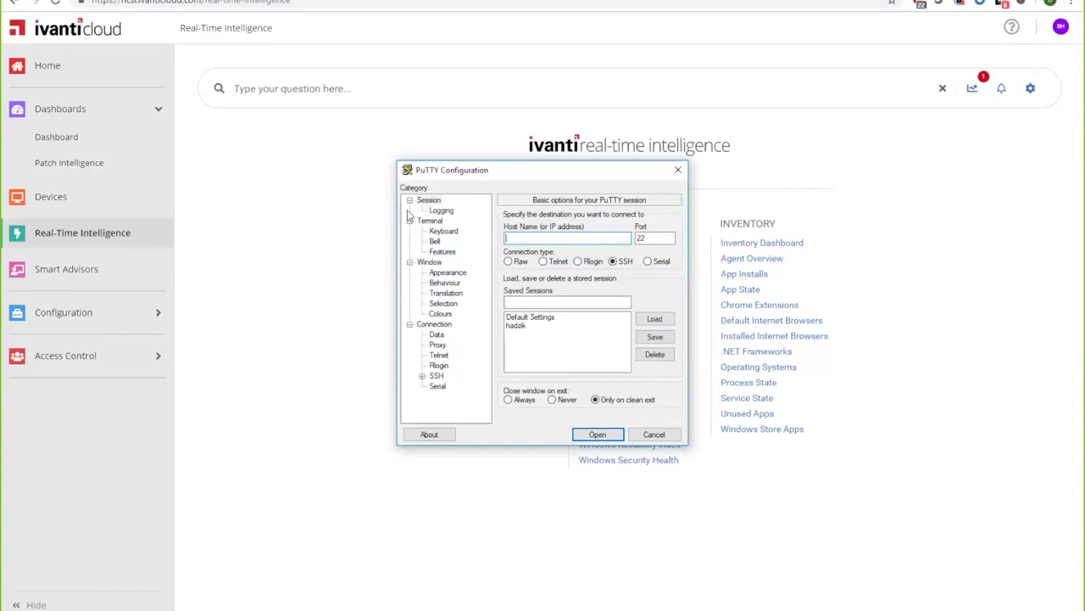
left_click(320, 102)
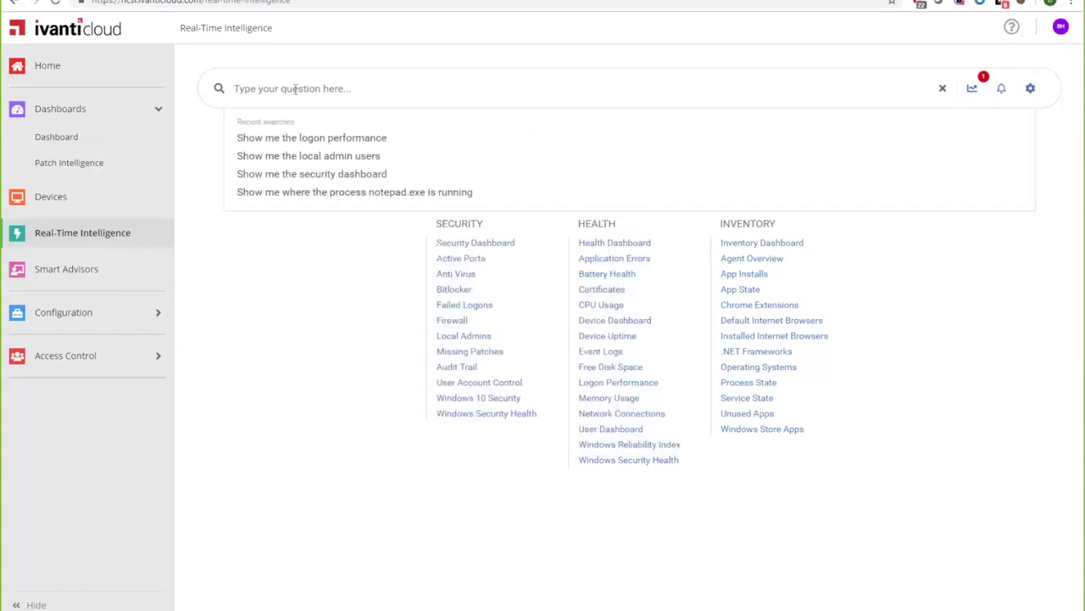
type("who is runnin")
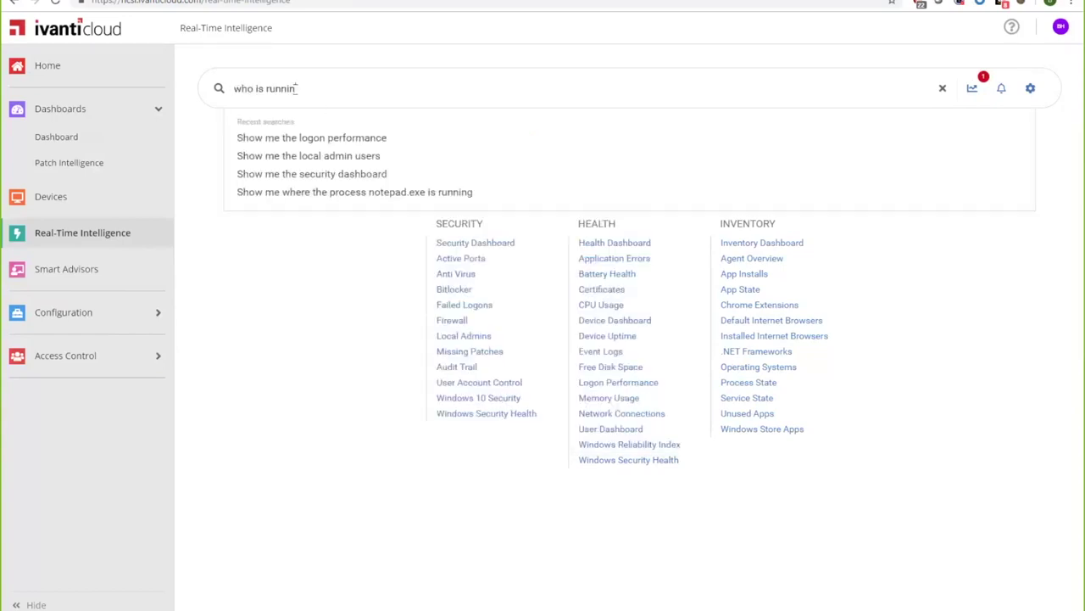
type("g putty.exe")
key("Return")
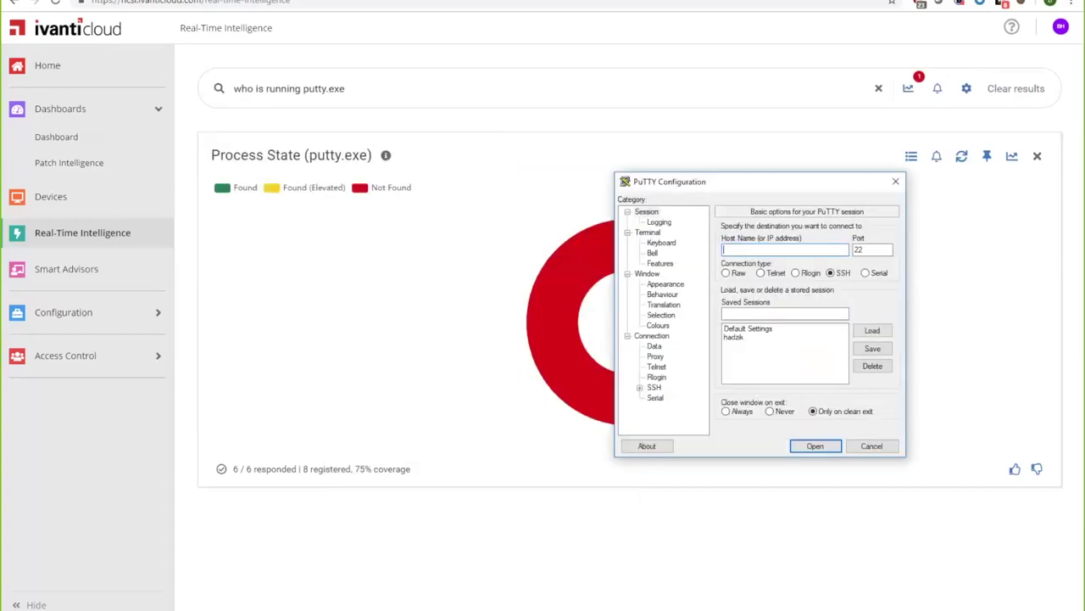
List the devices where putty.exe was found and end the process on the listed computer
left_click(690, 266)
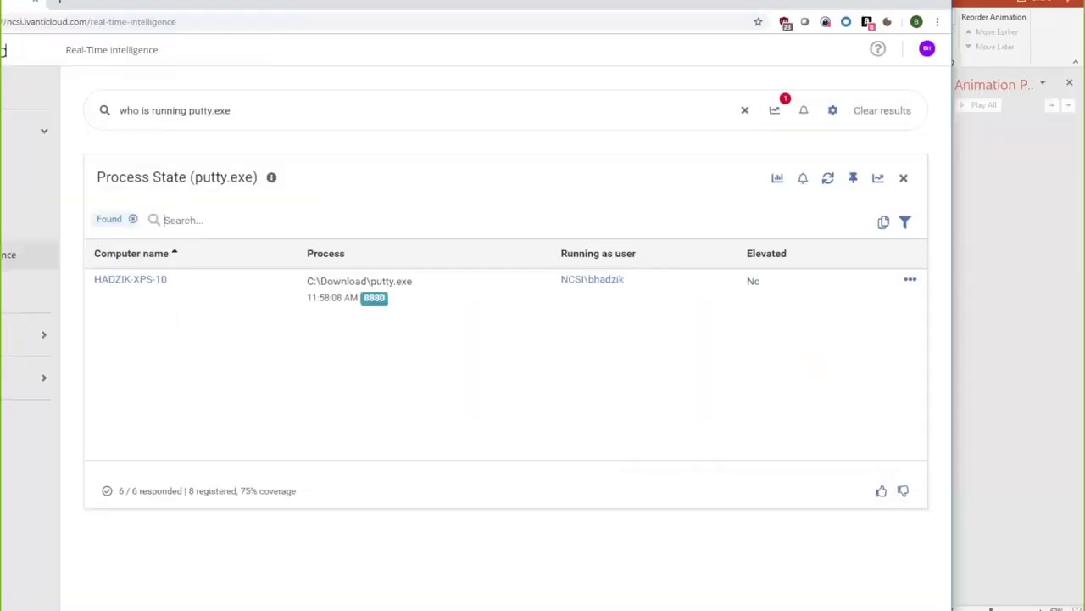
left_click(910, 279)
left_click(911, 310)
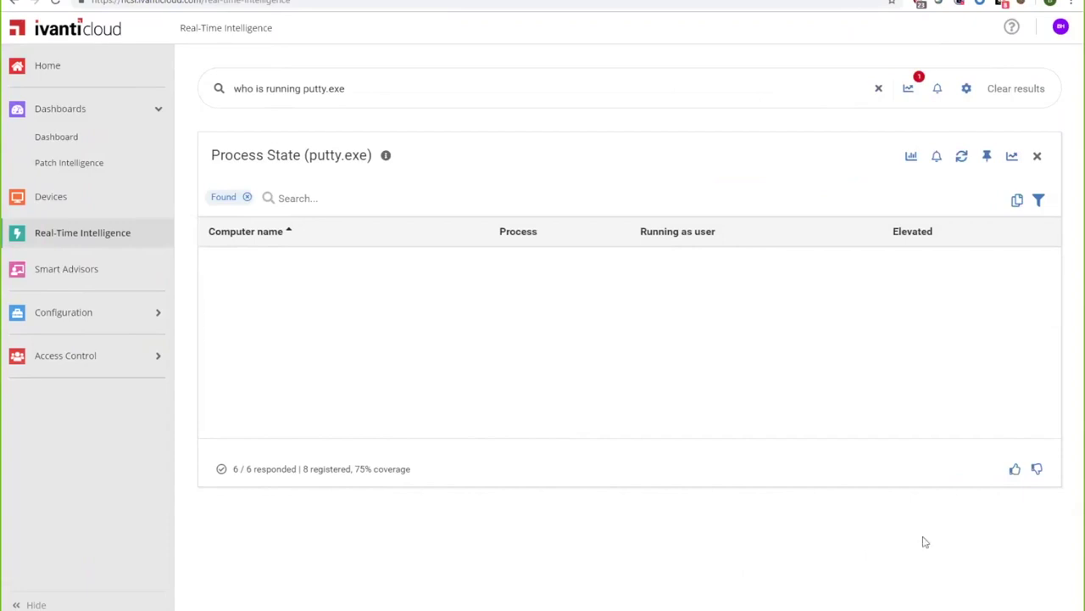
Replace the putty.exe results with the Local Admins chart from the Security queries and highlight its responded-devices count
left_click(1037, 156)
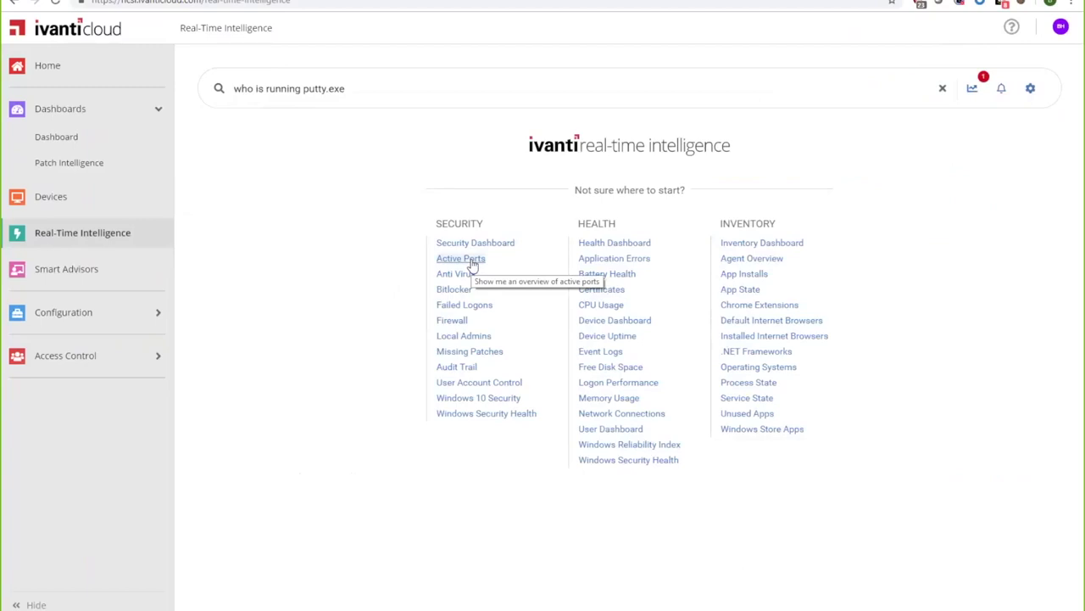
left_click(941, 88)
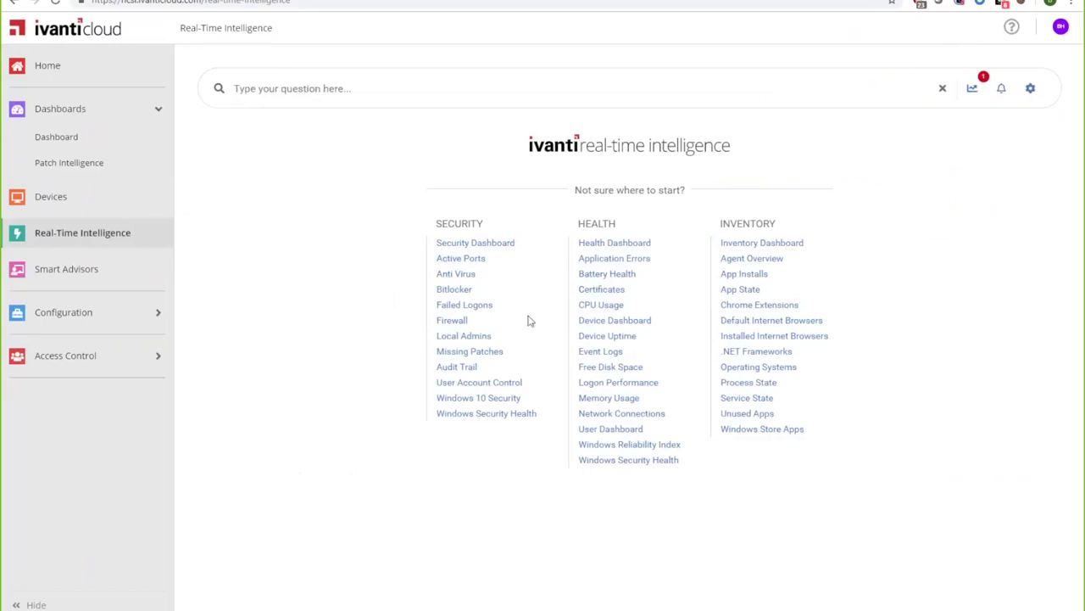
left_click(466, 336)
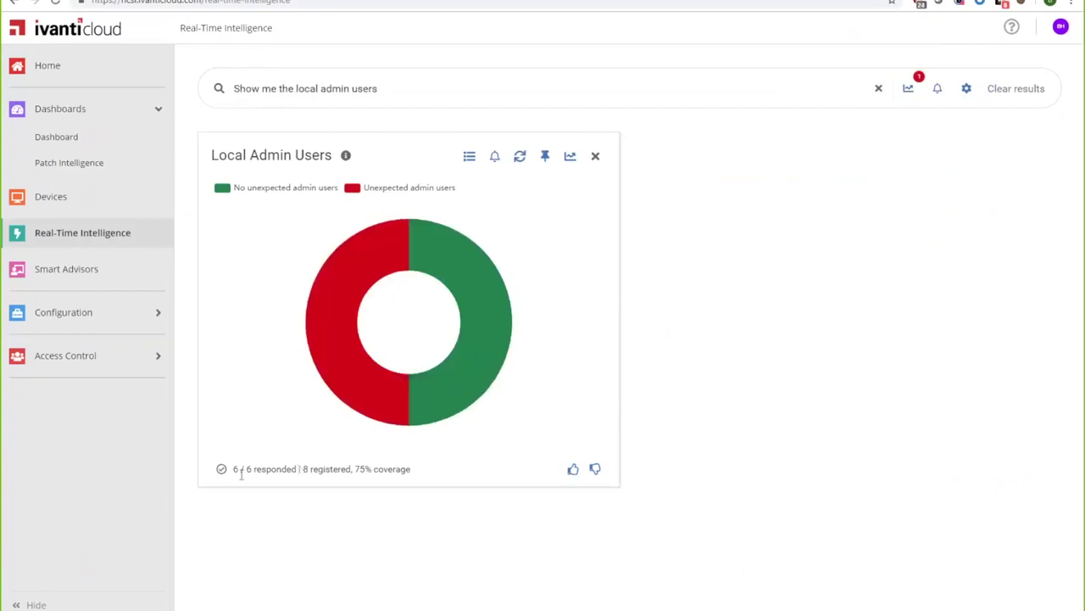
left_click_drag(234, 469, 290, 469)
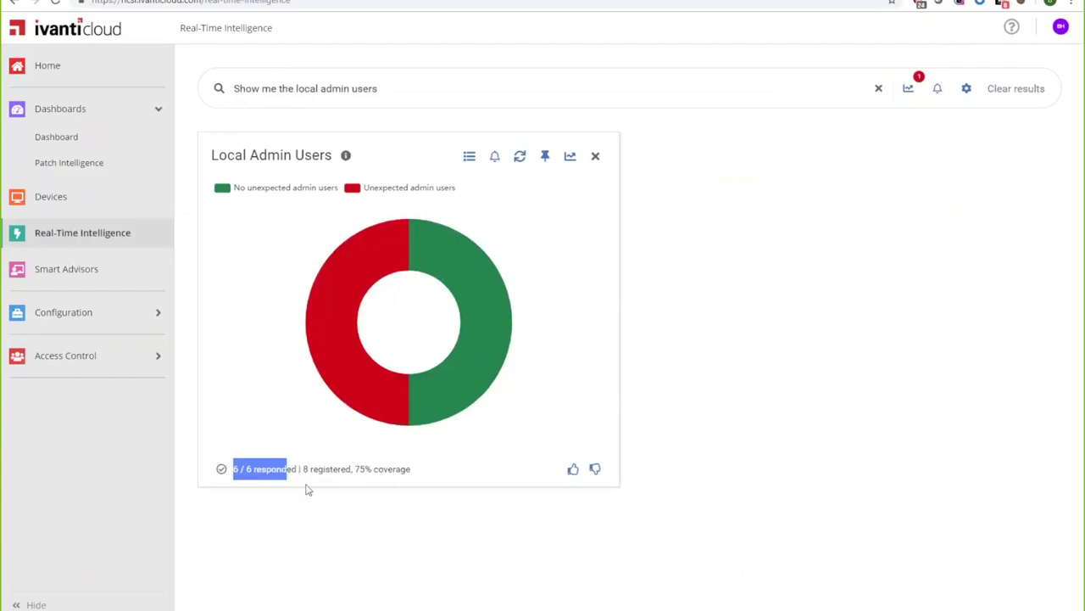
left_click(308, 489)
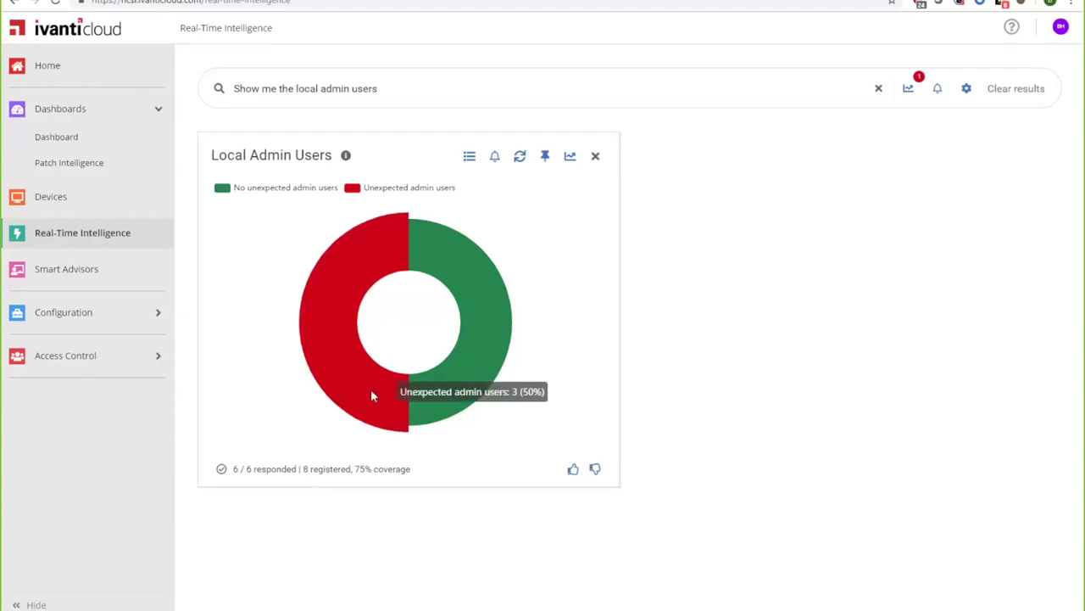
Clear the Local Admin Users result and search Real-Time Intelligence for notepad.exe
left_click(595, 156)
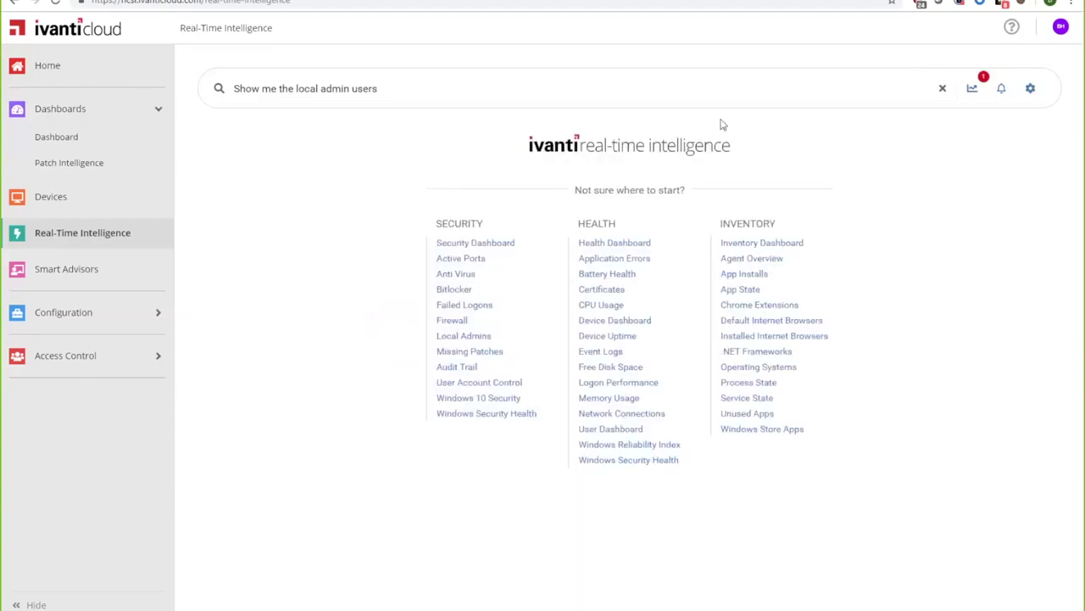
left_click(941, 90)
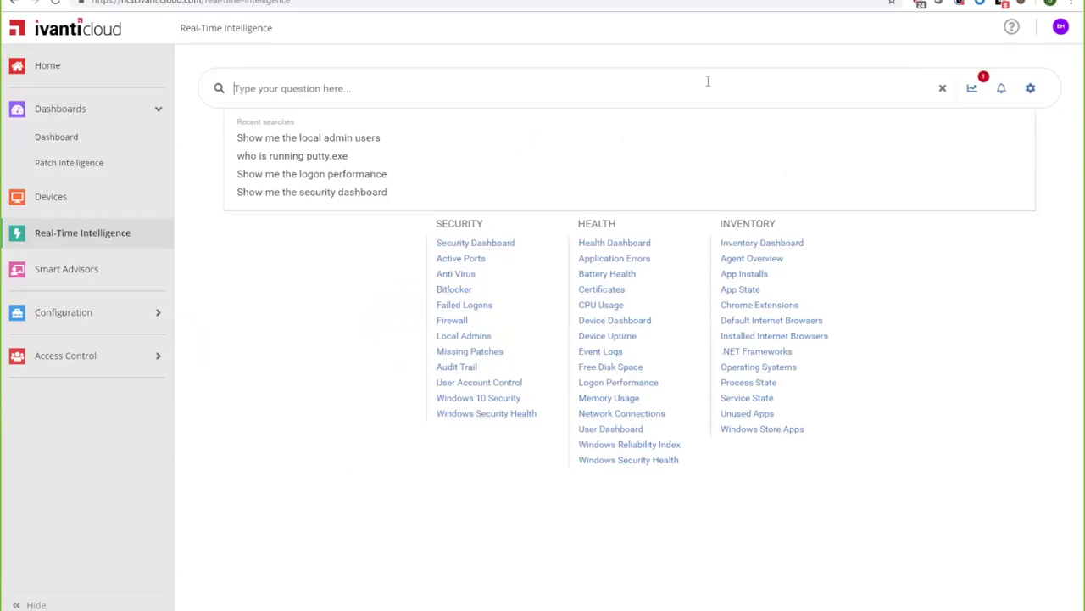
type("notepad.exe")
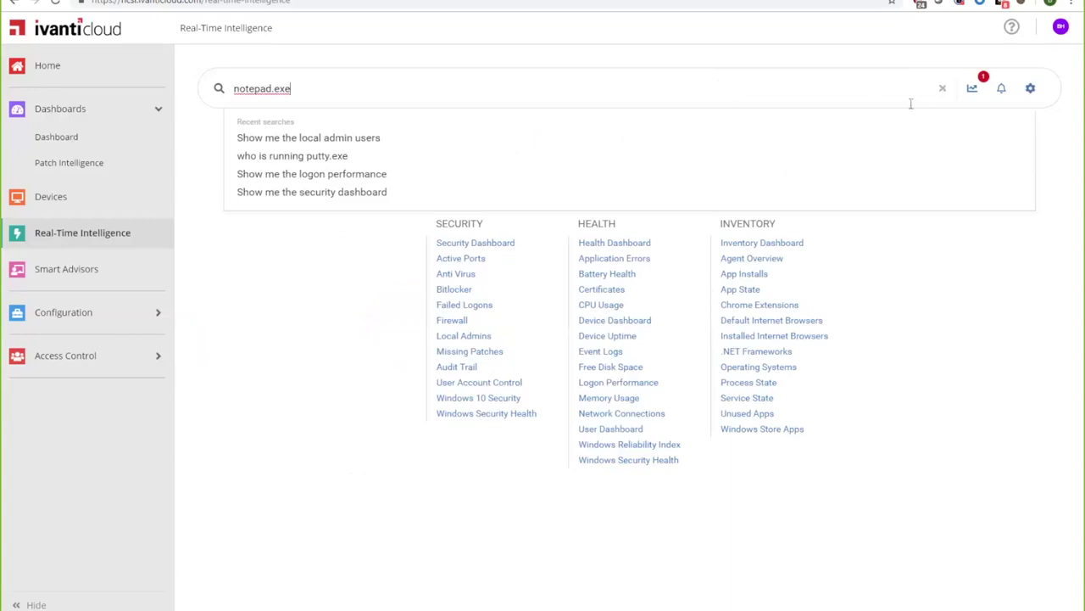
key("Return")
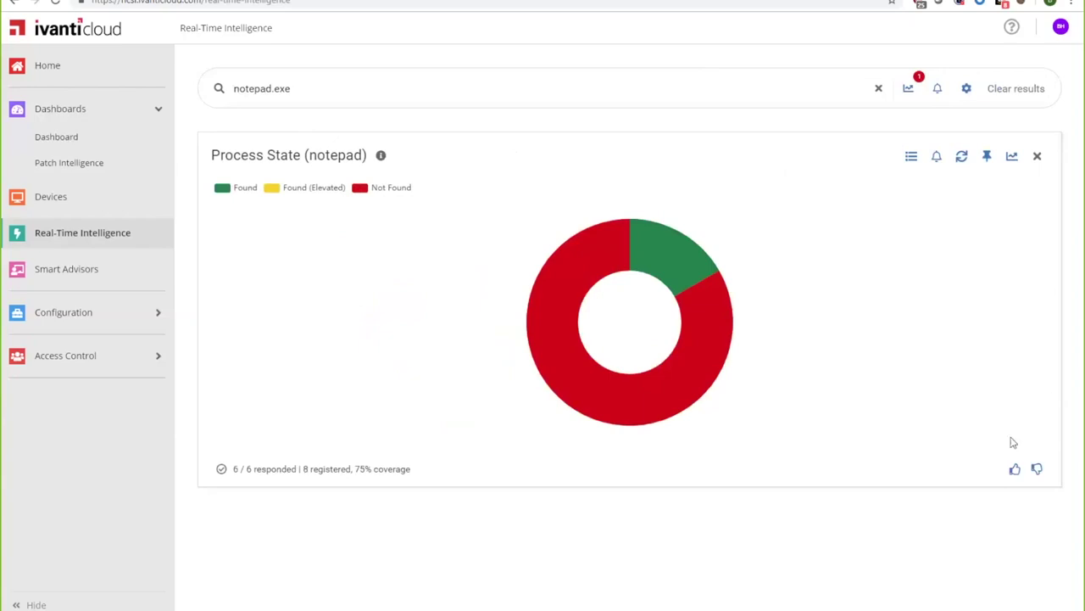
Close the notepad result and look through the available Smart Advisors and Basic Inventory Chart cards
left_click(1037, 156)
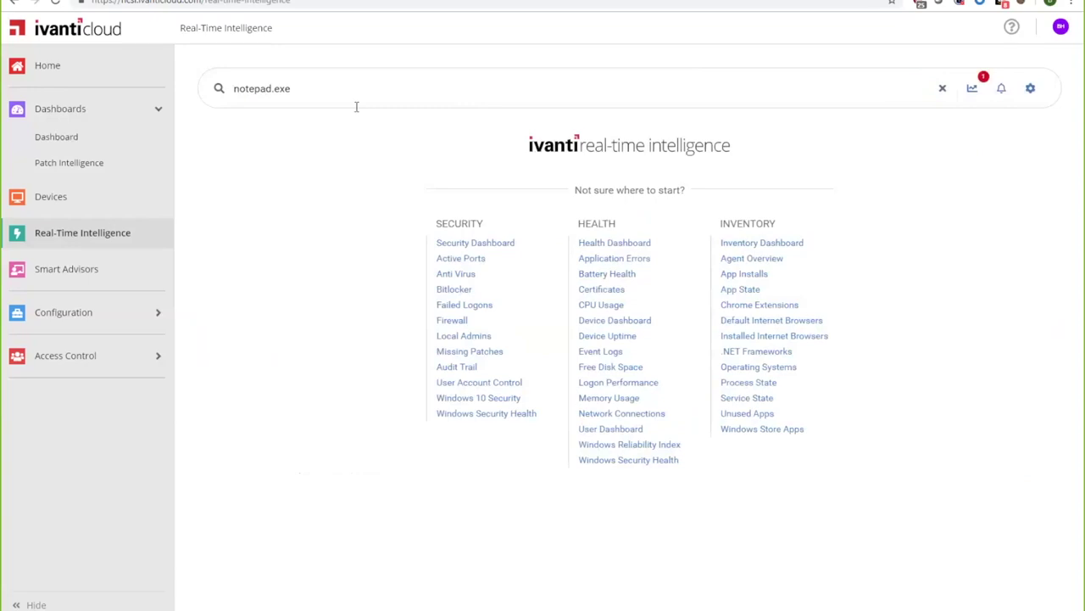
left_click(98, 274)
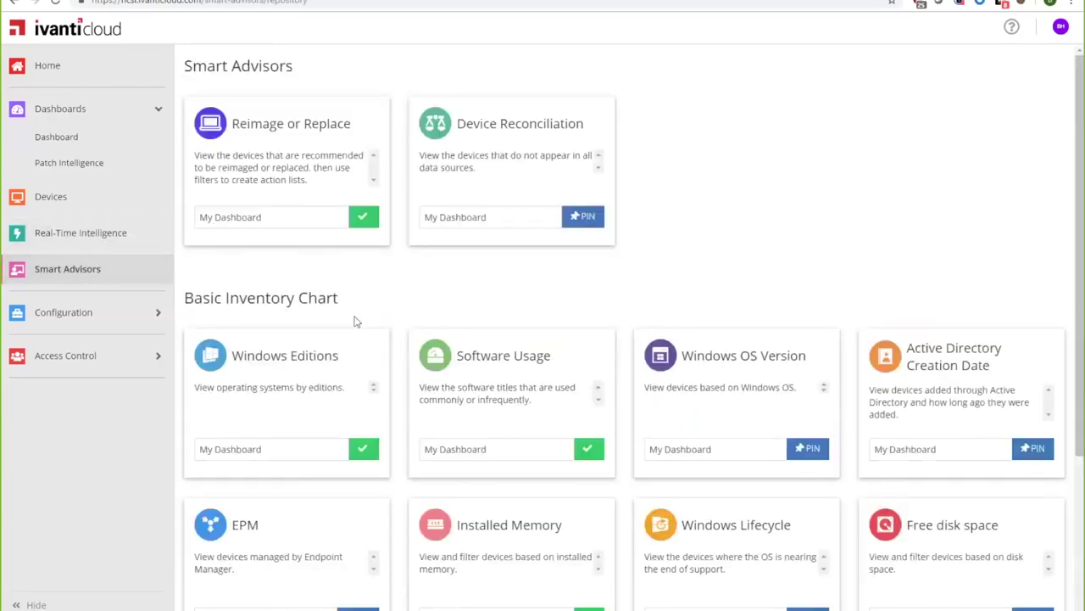
scroll(378, 371, "down", 3)
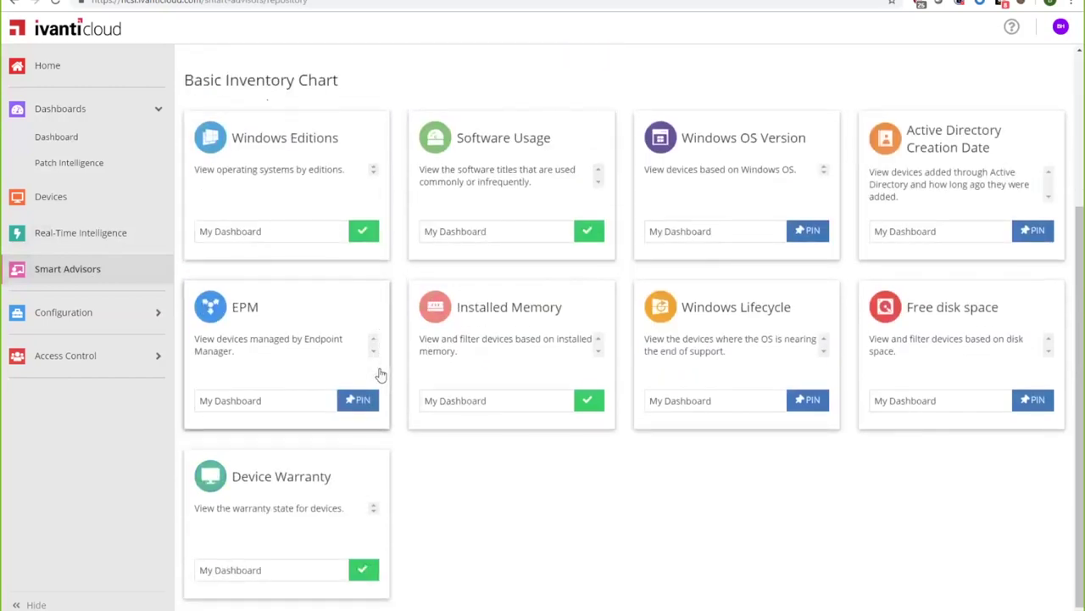
scroll(494, 498, "up", 2)
scroll(494, 499, "up", 1)
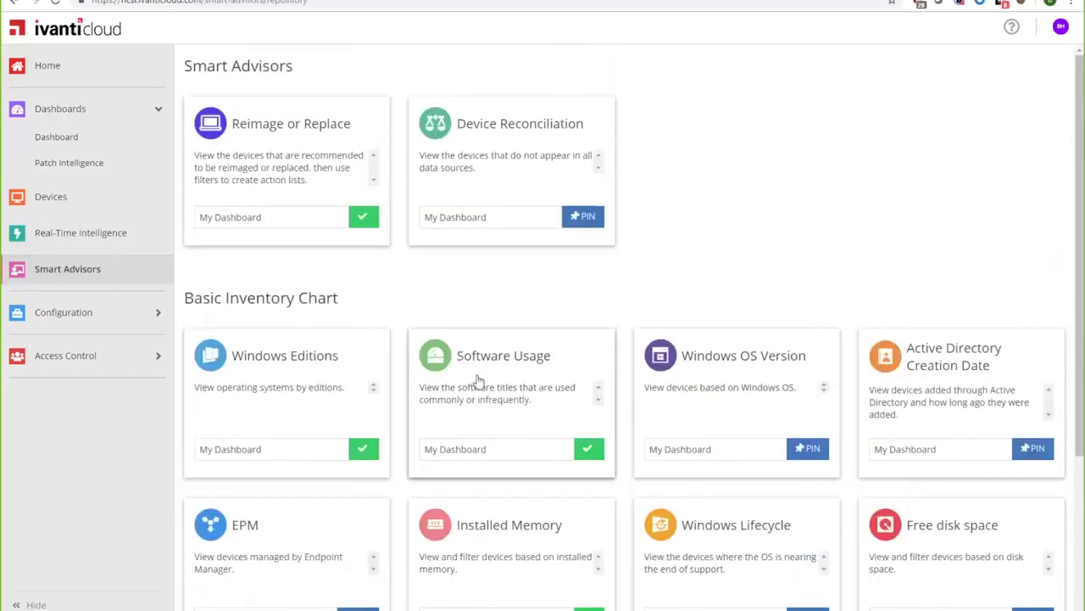
Open the Device Reconciliation advisor, highlight its data sources, and filter for devices in Active Directory but not in EPM
left_click(485, 180)
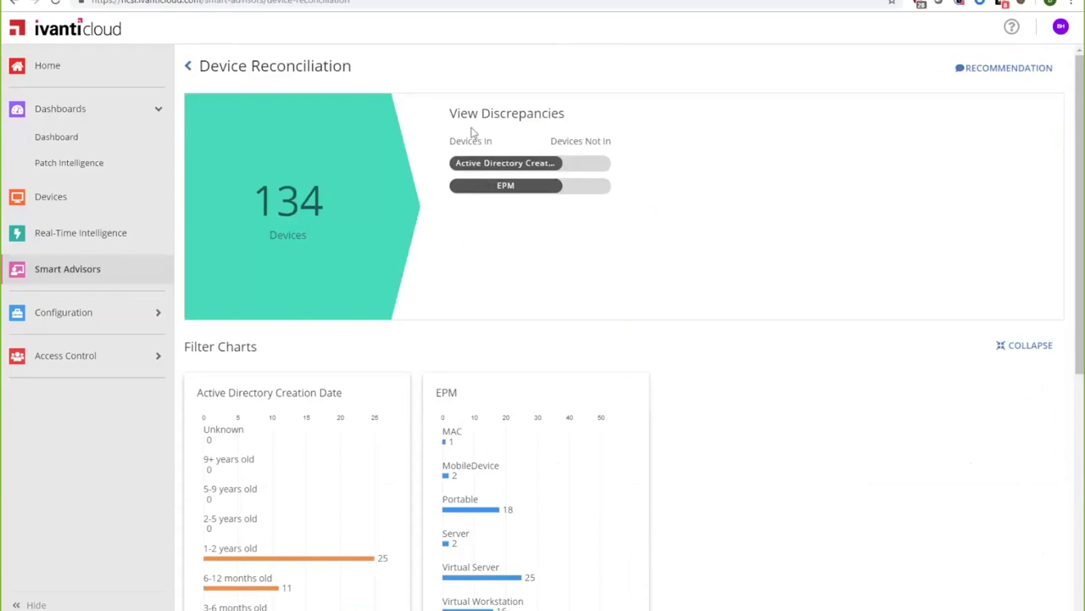
left_click_drag(212, 392, 279, 392)
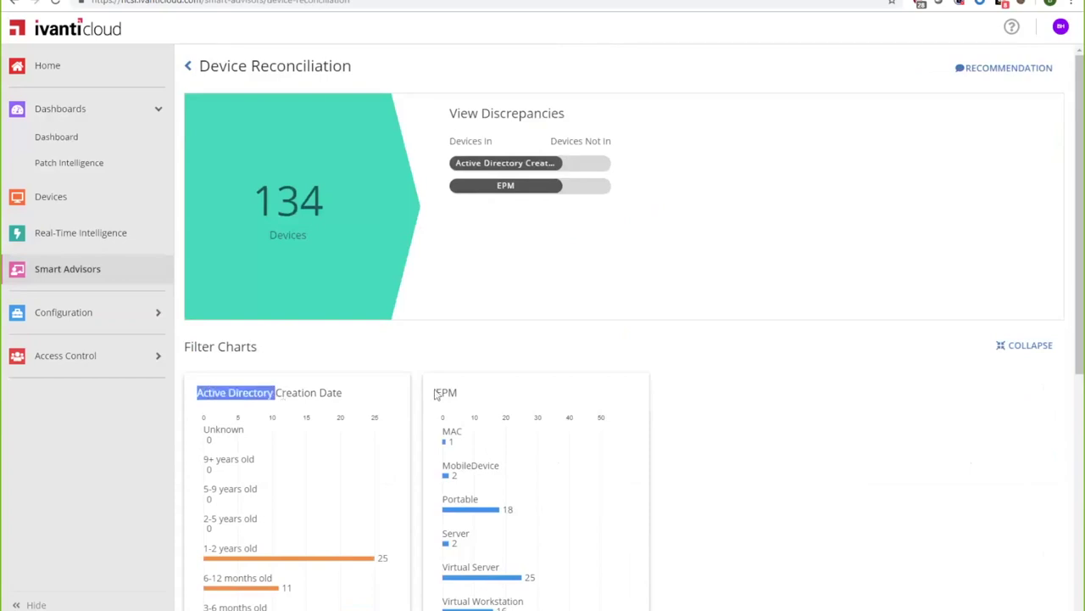
left_click_drag(436, 392, 486, 393)
left_click(490, 244)
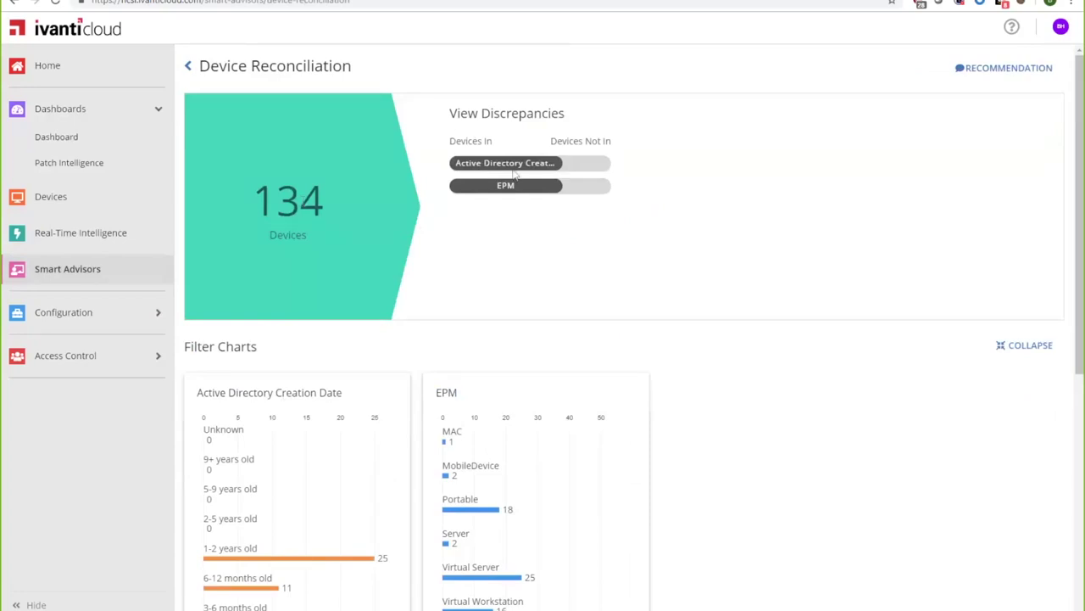
left_click(563, 190)
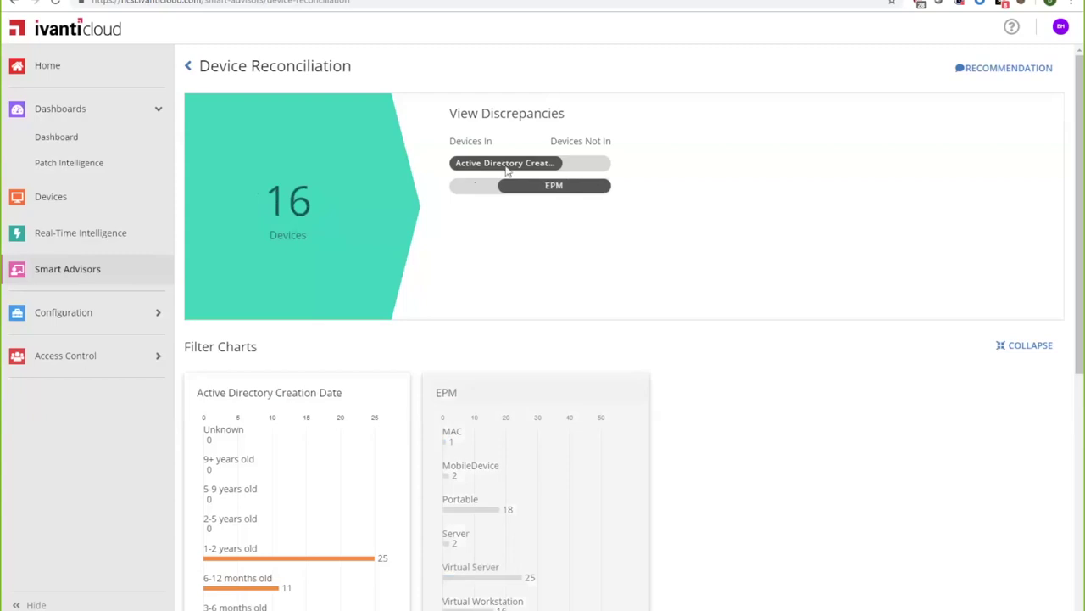
Highlight the Devices In and Devices Not In headings and examine the list of Active Directory devices missing from EPM
left_click_drag(452, 141, 497, 150)
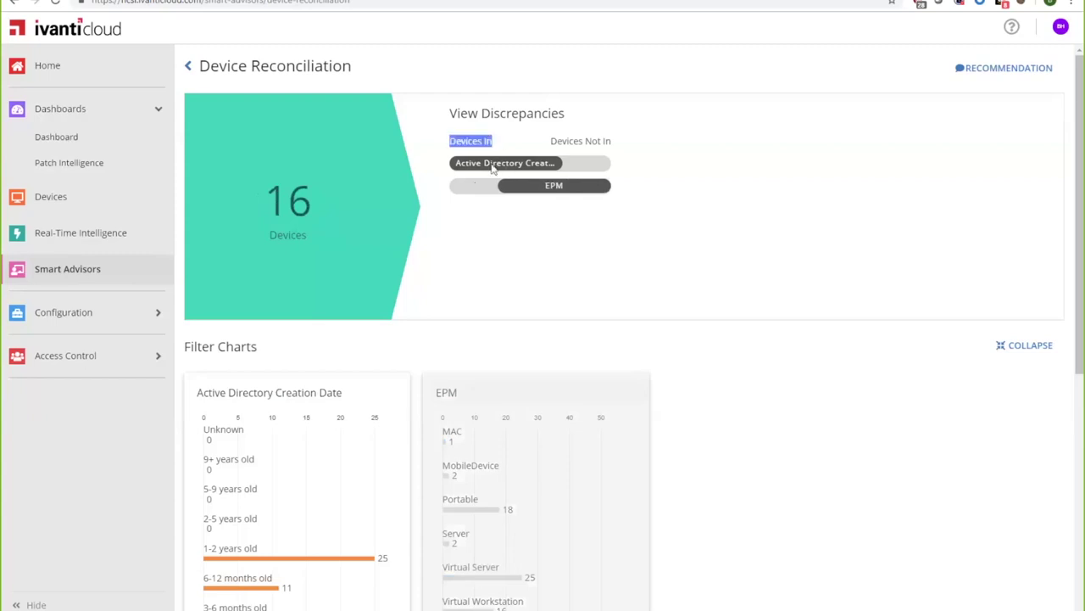
left_click(545, 173)
left_click_drag(551, 142, 613, 161)
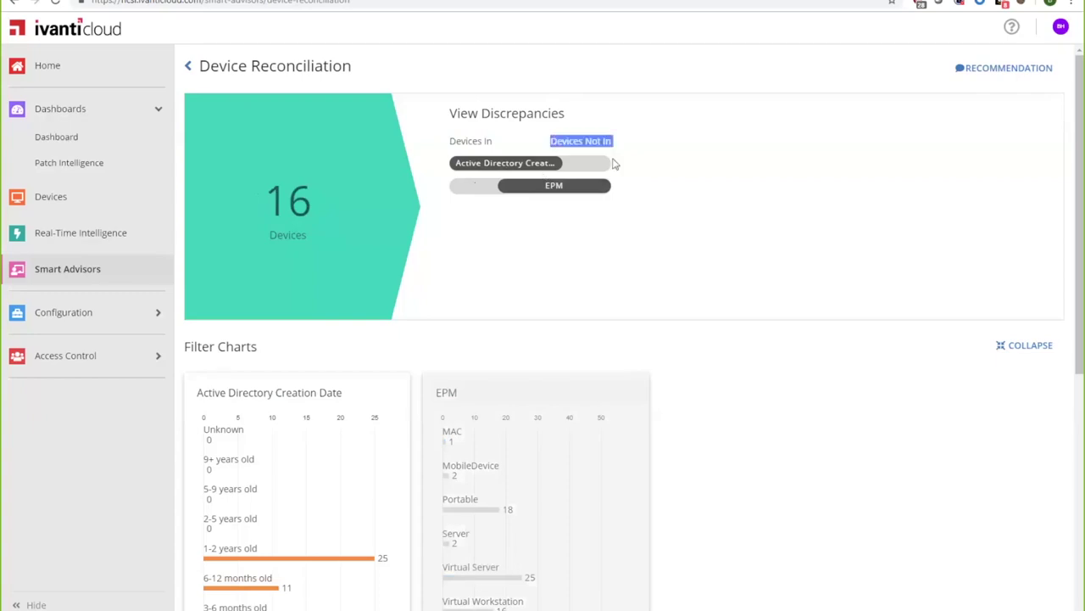
left_click(564, 235)
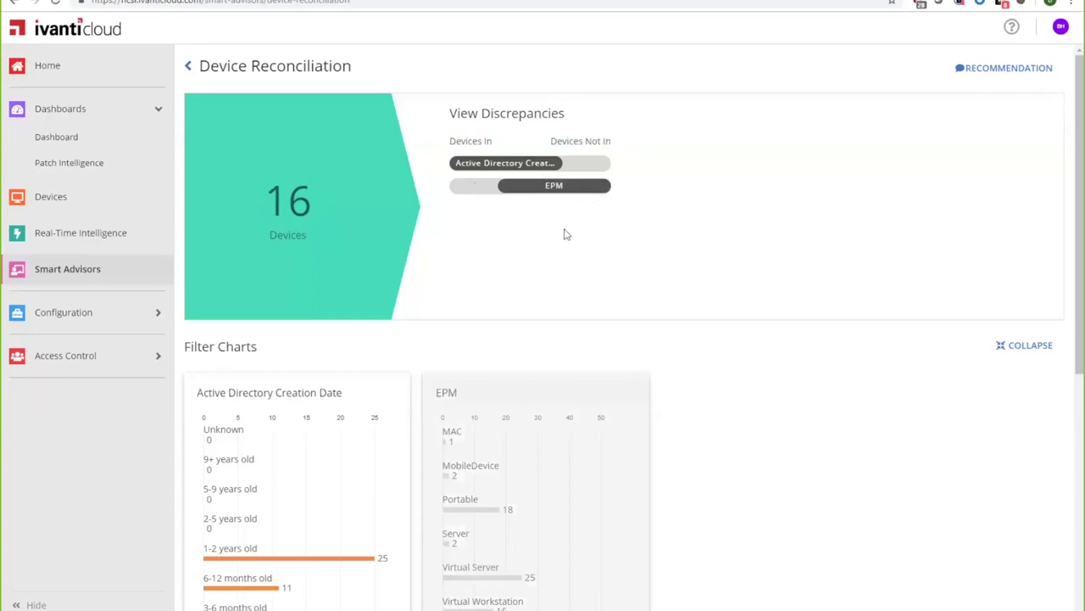
scroll(565, 235, "down", 3)
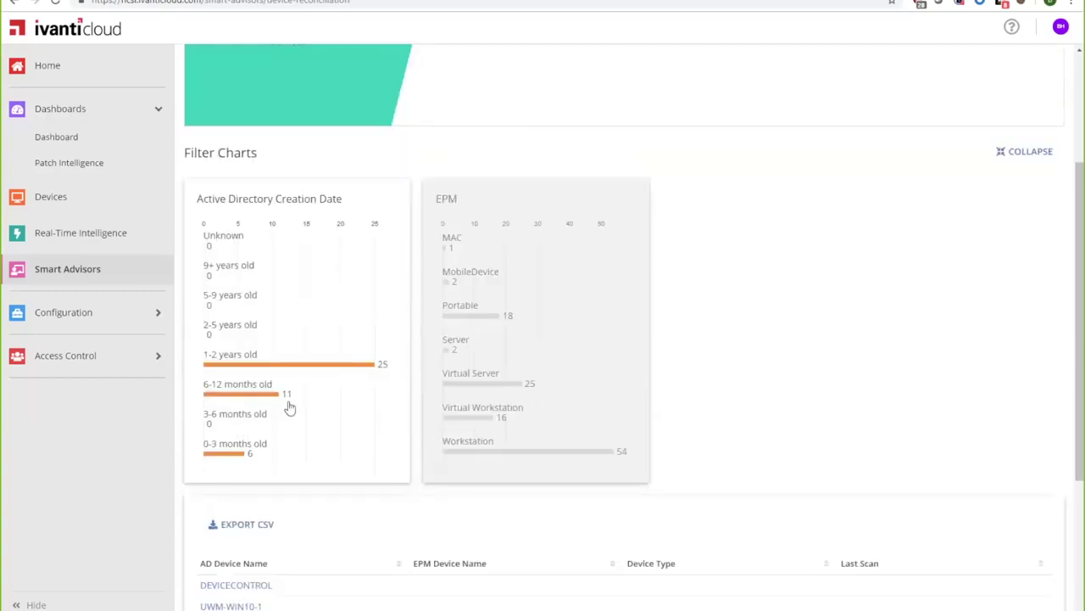
scroll(284, 446, "down", 3)
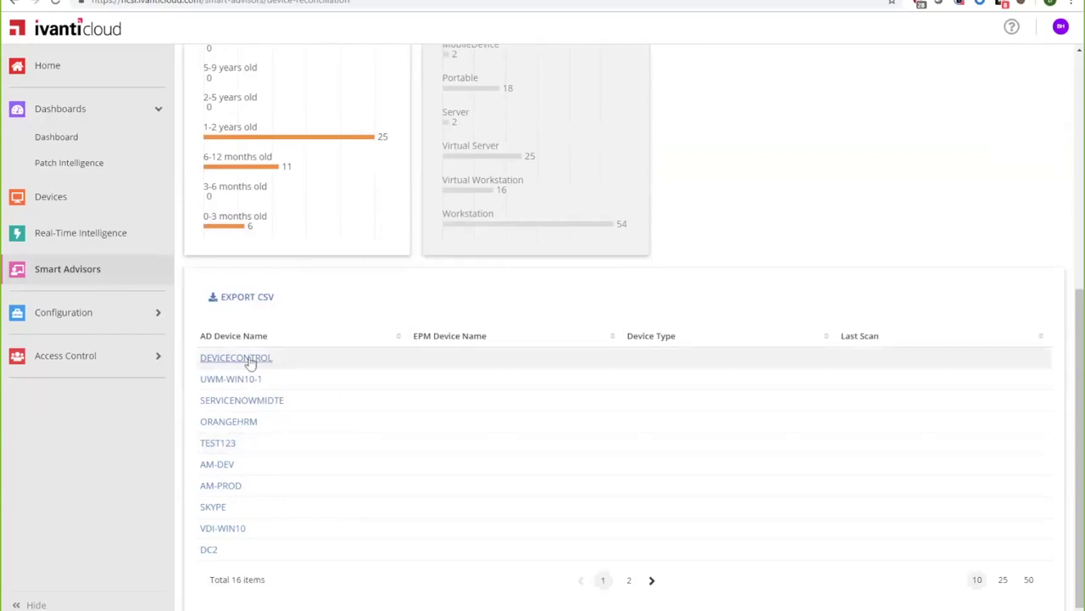
left_click_drag(279, 363, 361, 560)
left_click(370, 554)
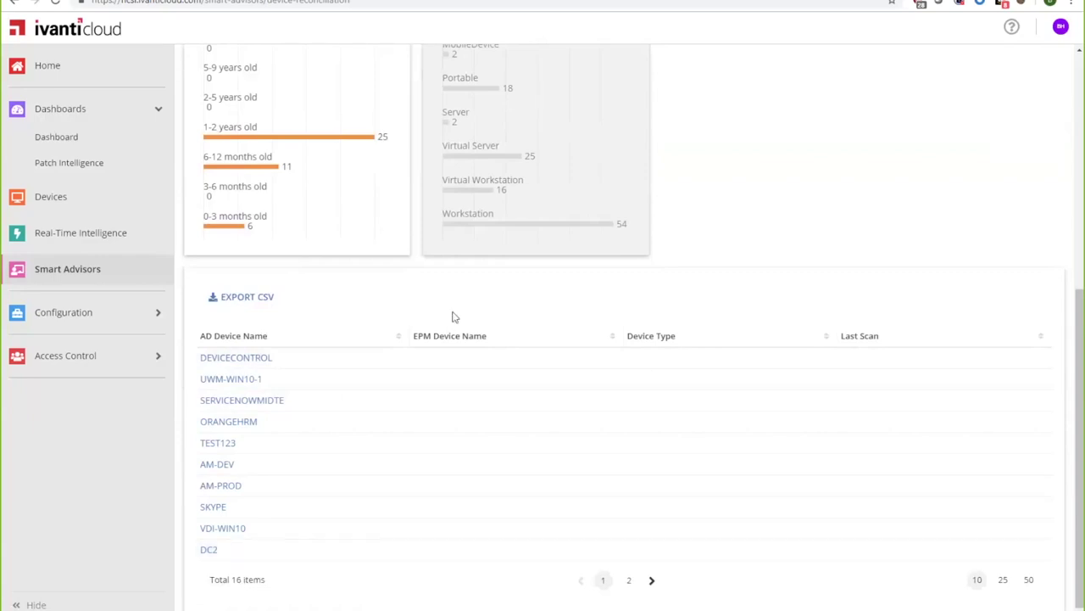
Set the EPM discrepancy filter to neutral and review the device list, then set EPM to Devices In
scroll(465, 384, "up", 6)
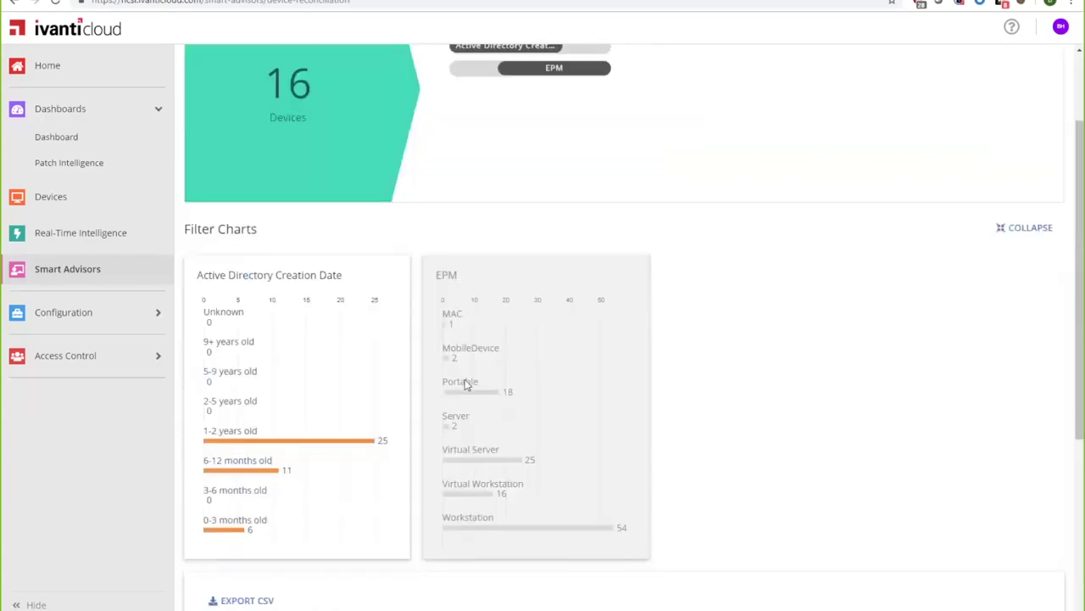
left_click(497, 190)
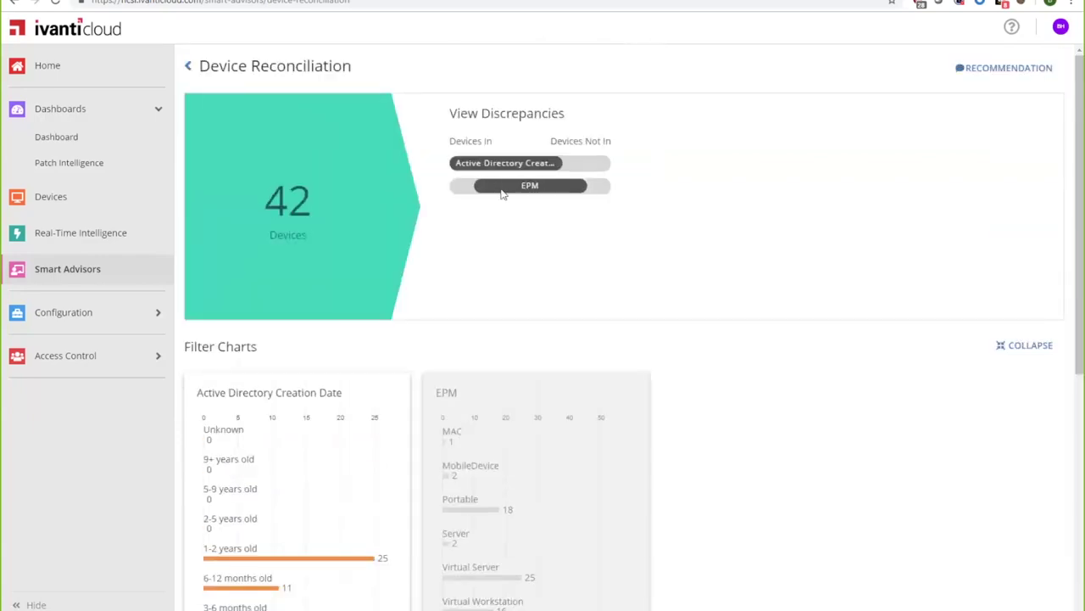
scroll(472, 284, "down", 4)
scroll(472, 286, "up", 4)
left_click(500, 186)
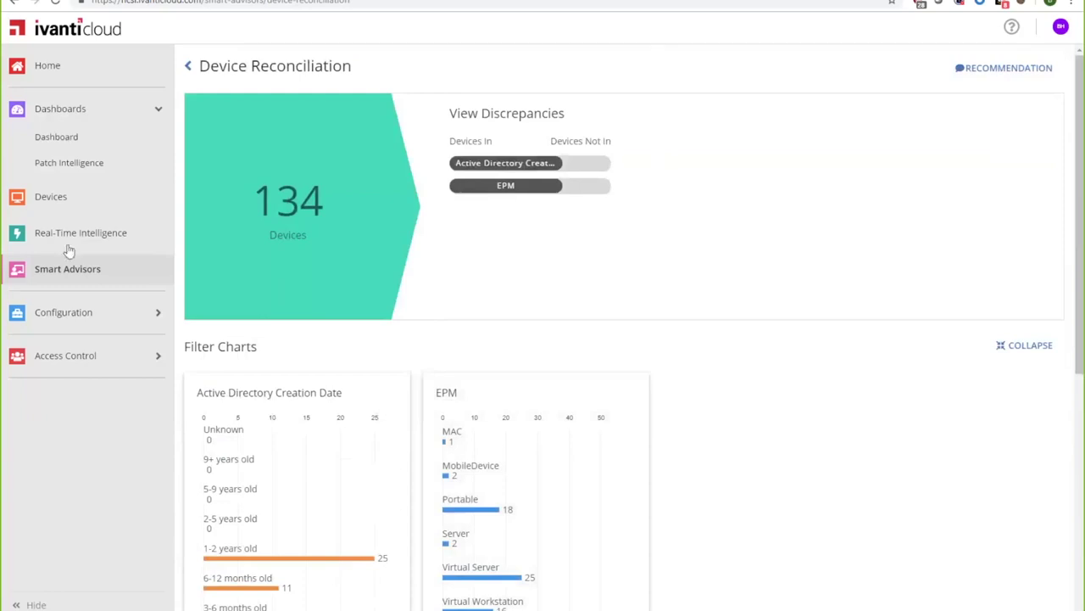
Return to the Smart Advisors overview and open the Device Warranty chart from the Basic Inventory Chart cards
left_click(28, 280)
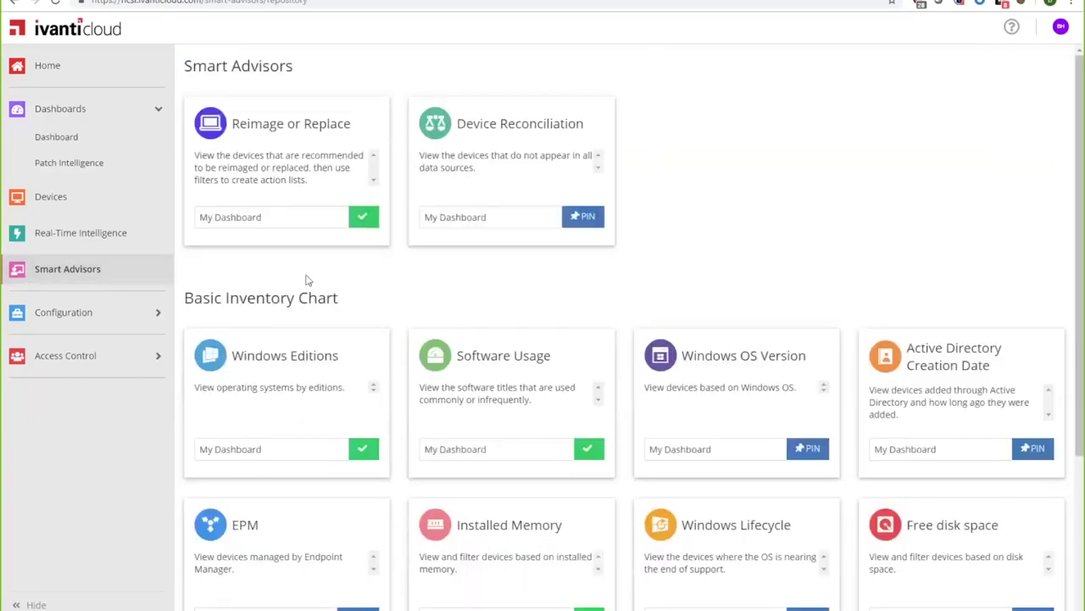
scroll(380, 289, "down", 2)
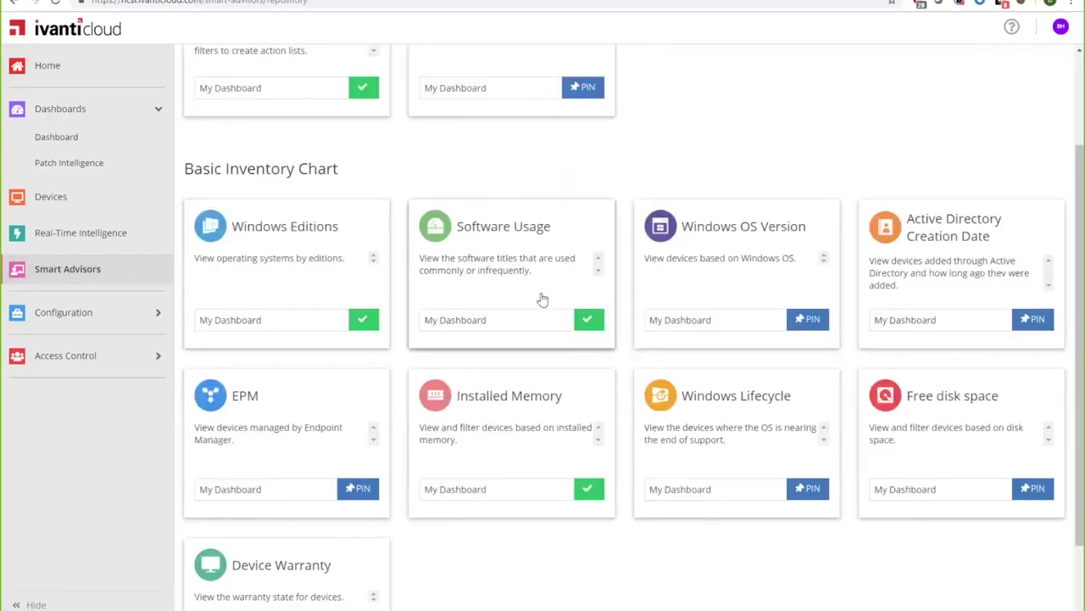
scroll(489, 339, "down", 1)
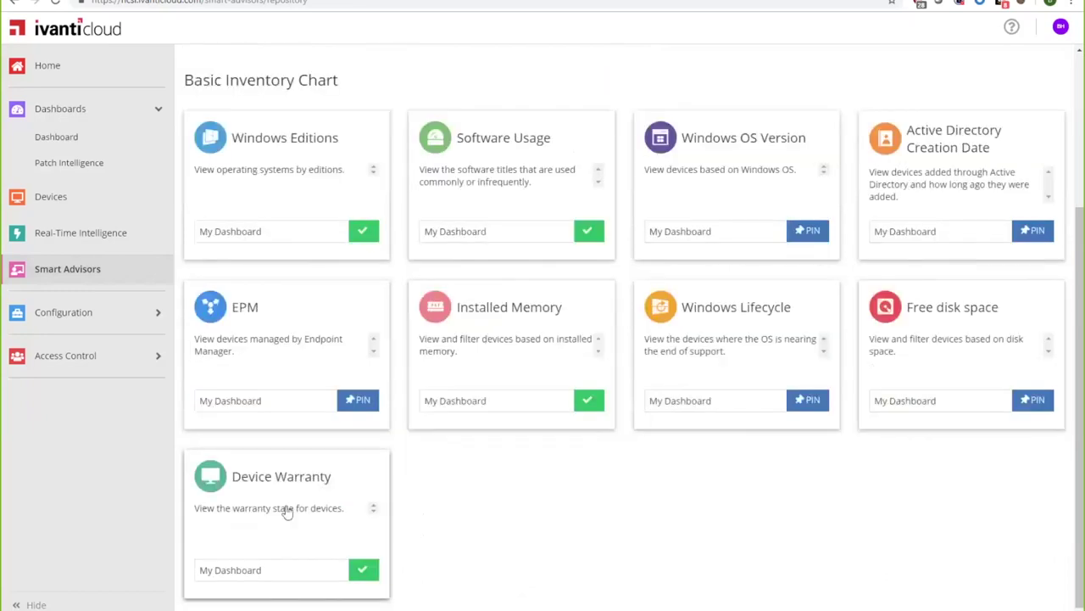
left_click(274, 483)
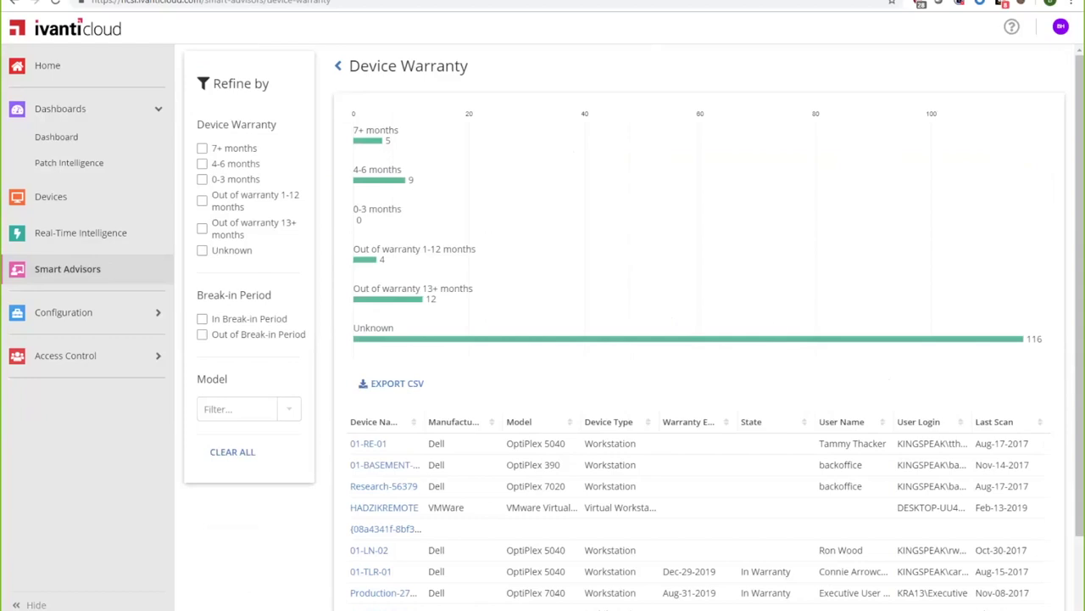
Open the Connectors configuration and show Data Connections as the list of connectors
left_click(87, 313)
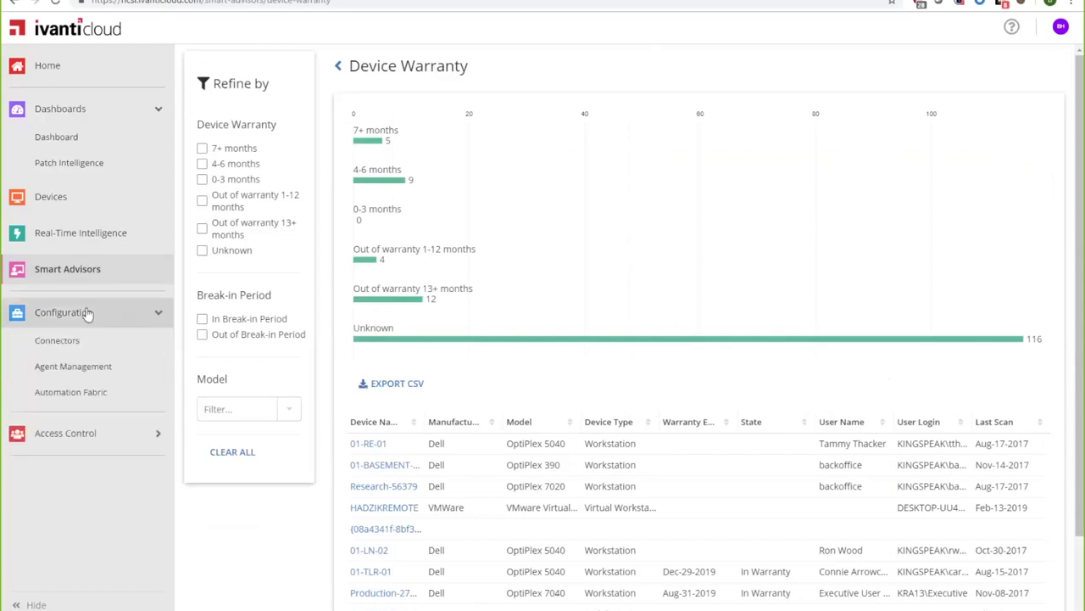
left_click(92, 341)
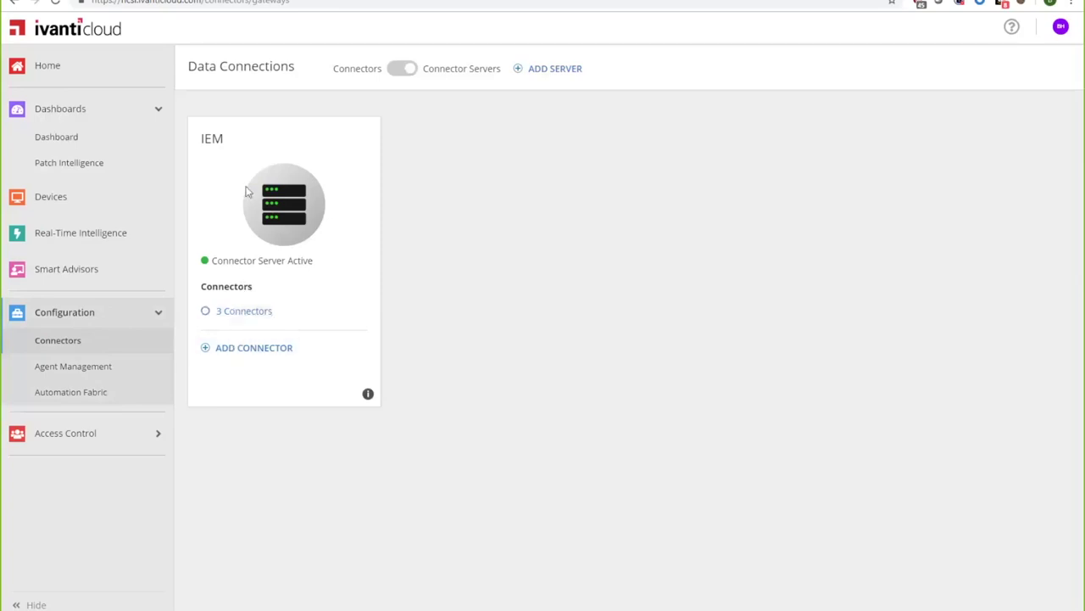
left_click(401, 71)
left_click(402, 69)
Highlight the details of the Active Directory, Data Center Discovery, and Endpoint Manager connectors
left_click_drag(216, 198, 625, 198)
left_click(625, 200)
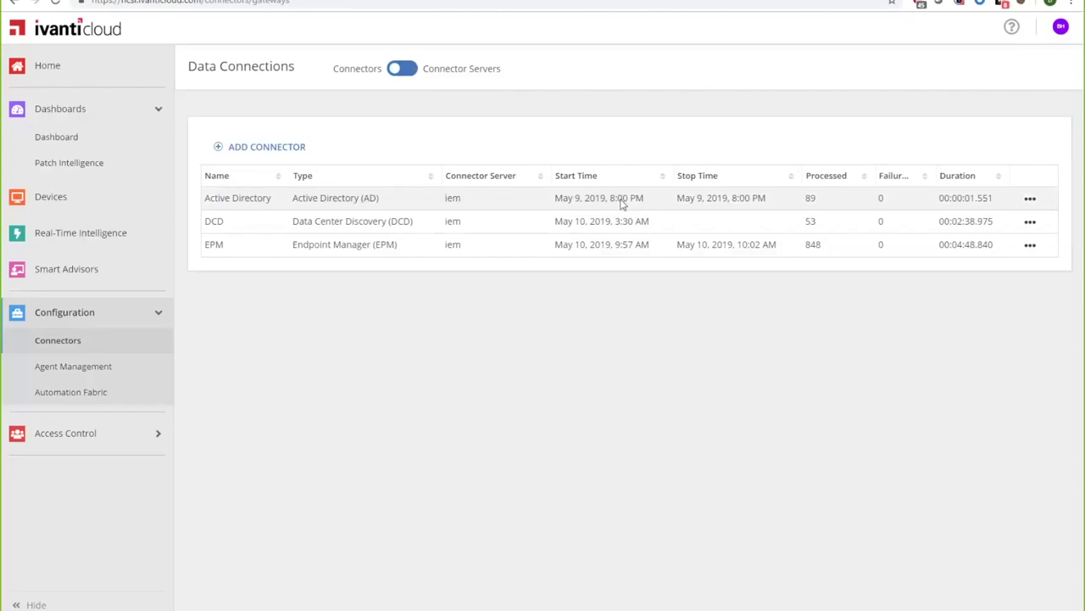
left_click_drag(290, 222, 394, 240)
left_click(394, 241)
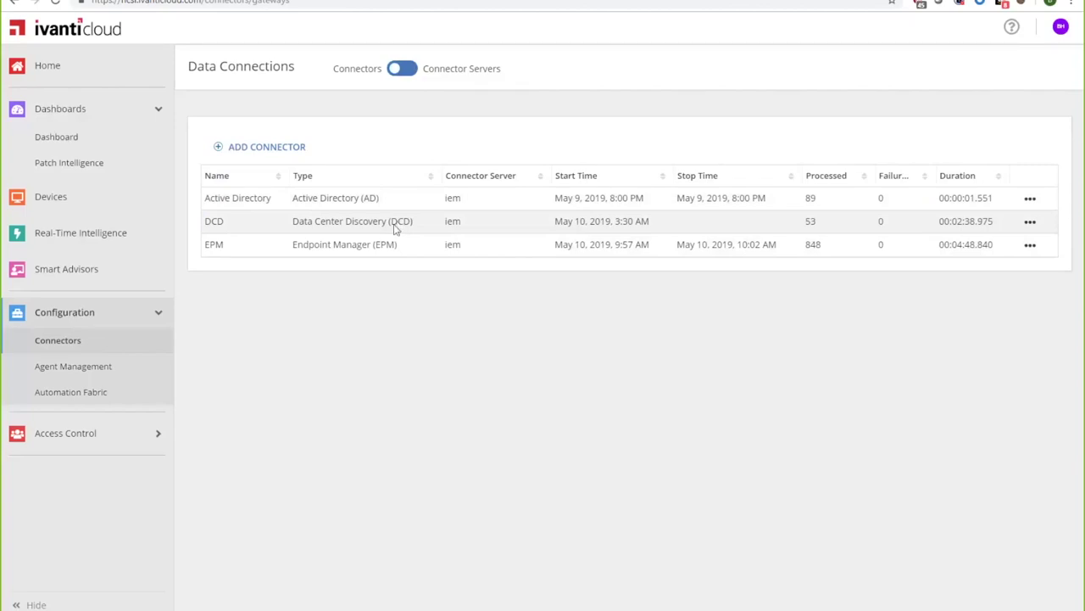
left_click_drag(368, 249, 339, 252)
left_click(339, 252)
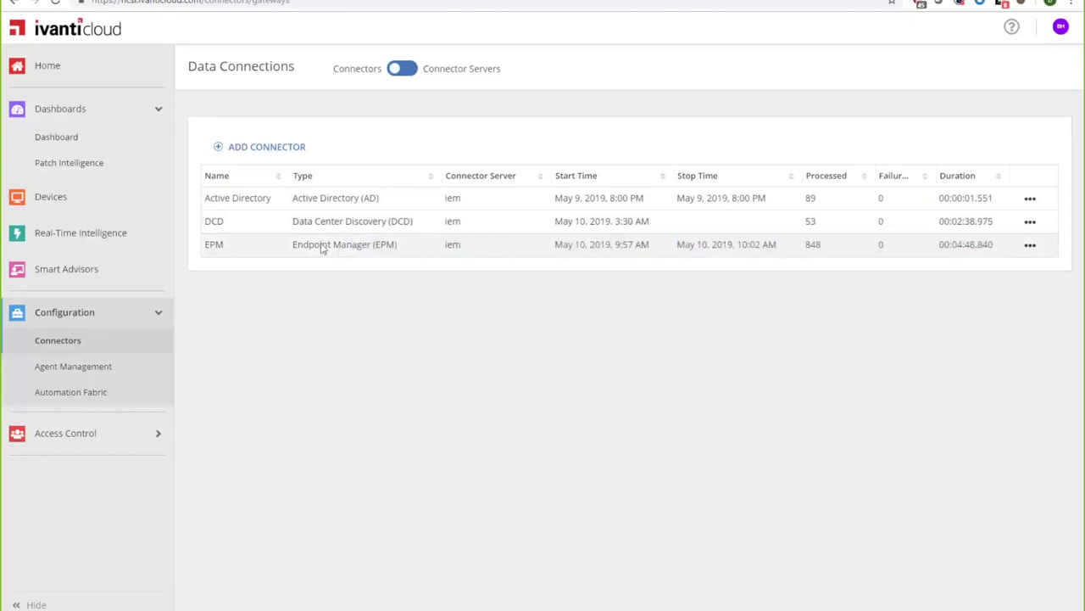
Switch Data Connections to Connector Servers and review the connector types that can be added to the IEM server
left_click(400, 70)
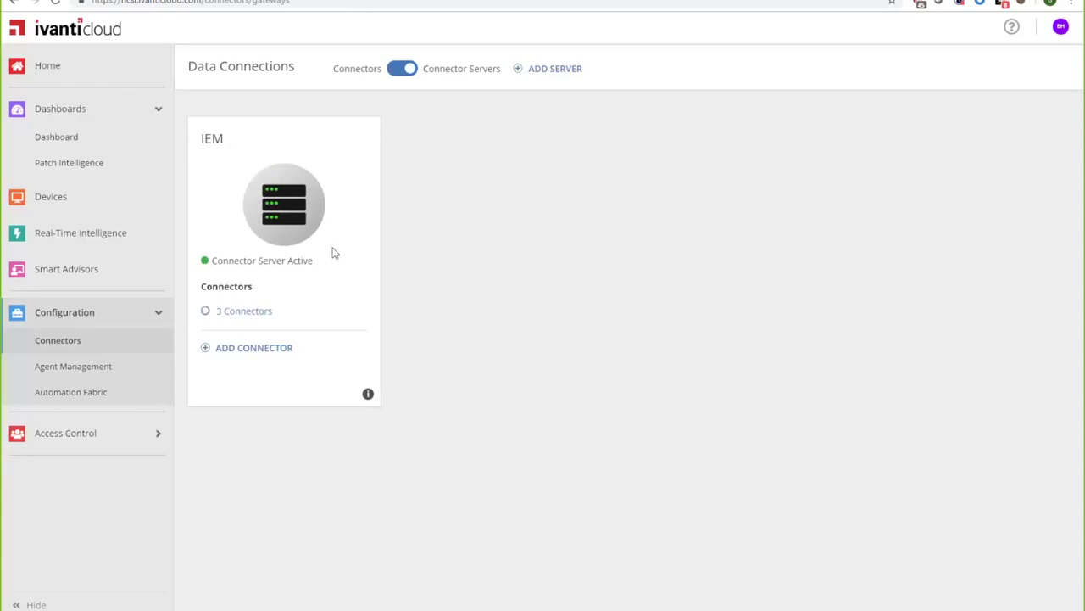
left_click(280, 356)
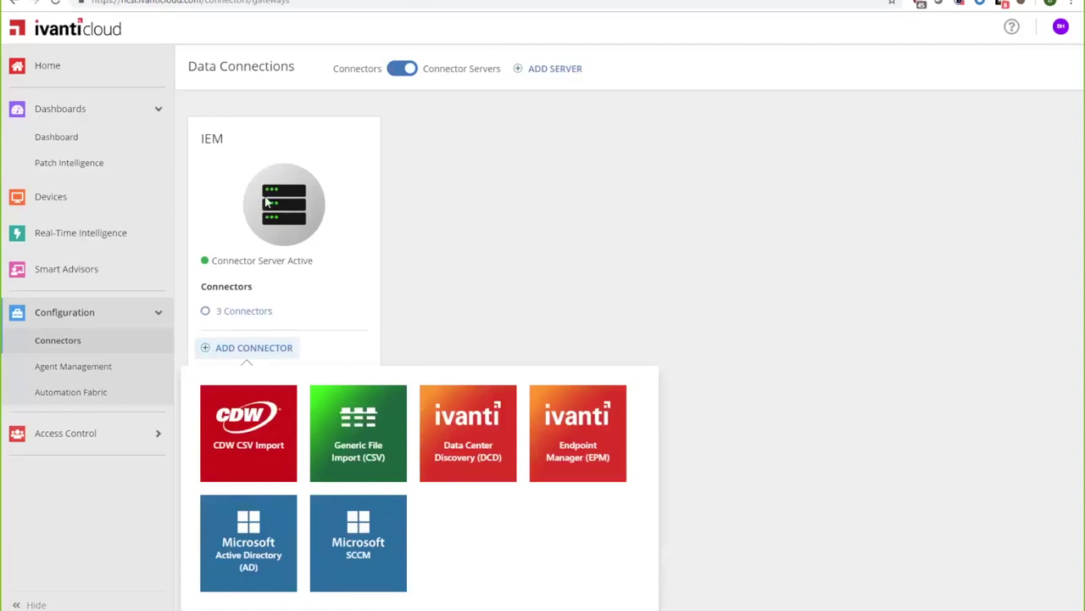
left_click(270, 438)
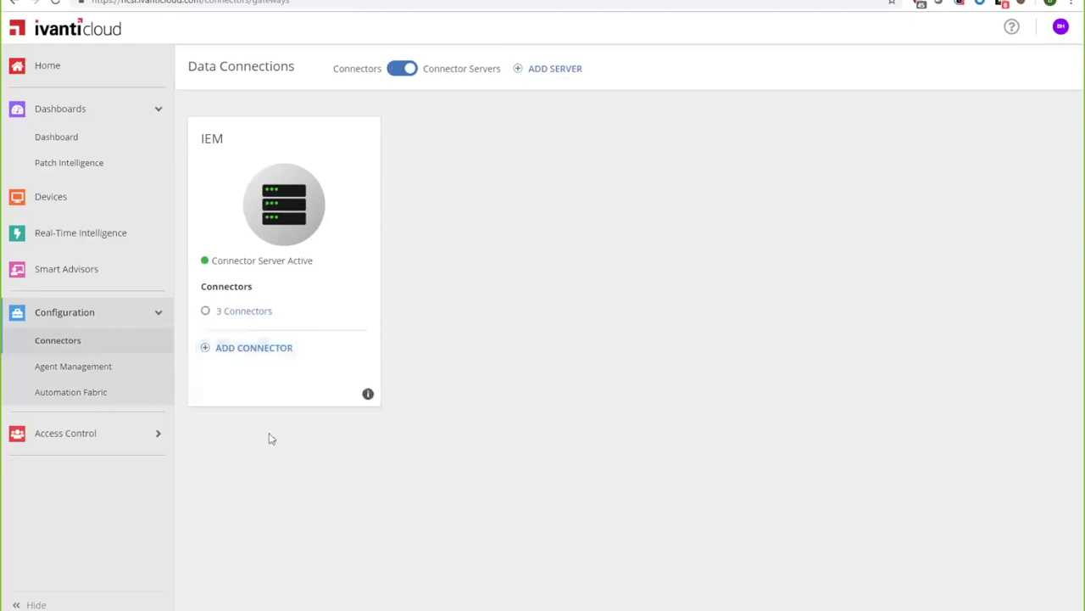
left_click(274, 355)
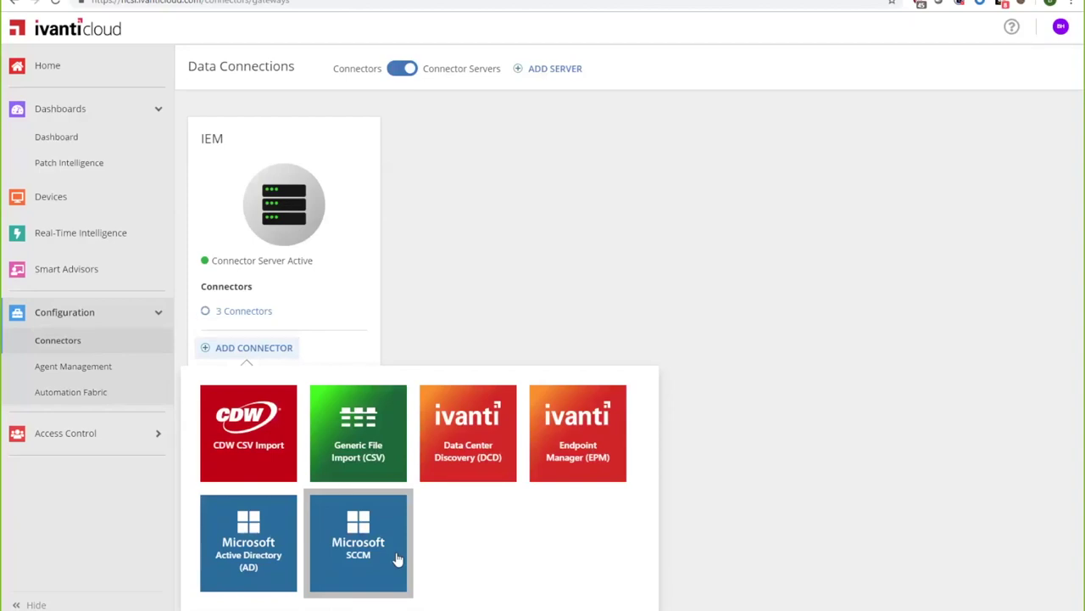
left_click(507, 237)
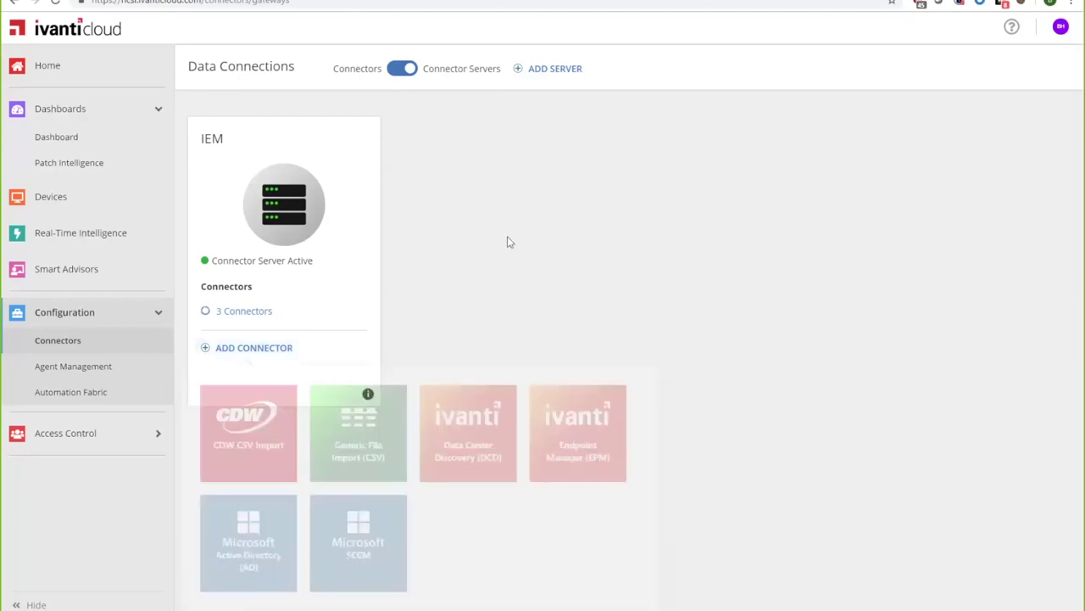
View the Agent Management page, then start a new integration in Automation Fabric
left_click(119, 366)
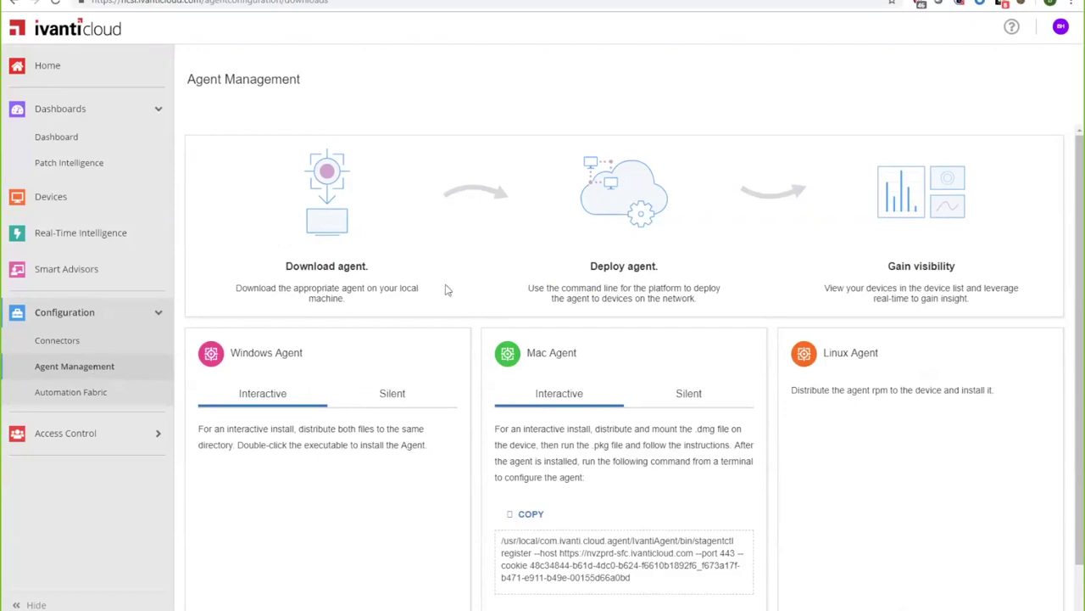
left_click(62, 392)
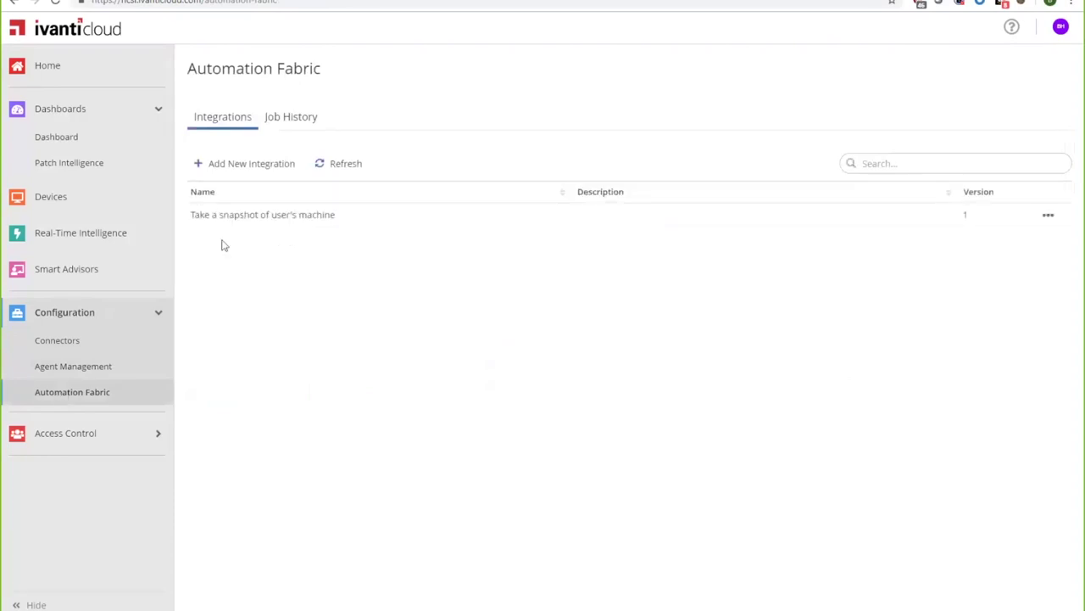
left_click(264, 174)
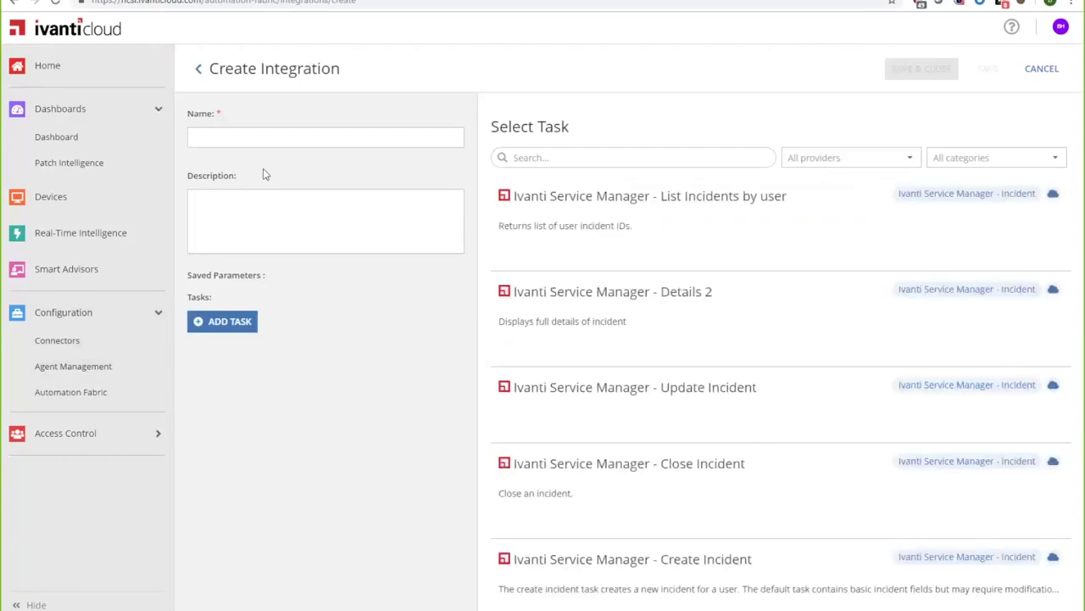
Look through the task providers and filter the integration's available tasks to Microsoft Office 365
left_click(911, 159)
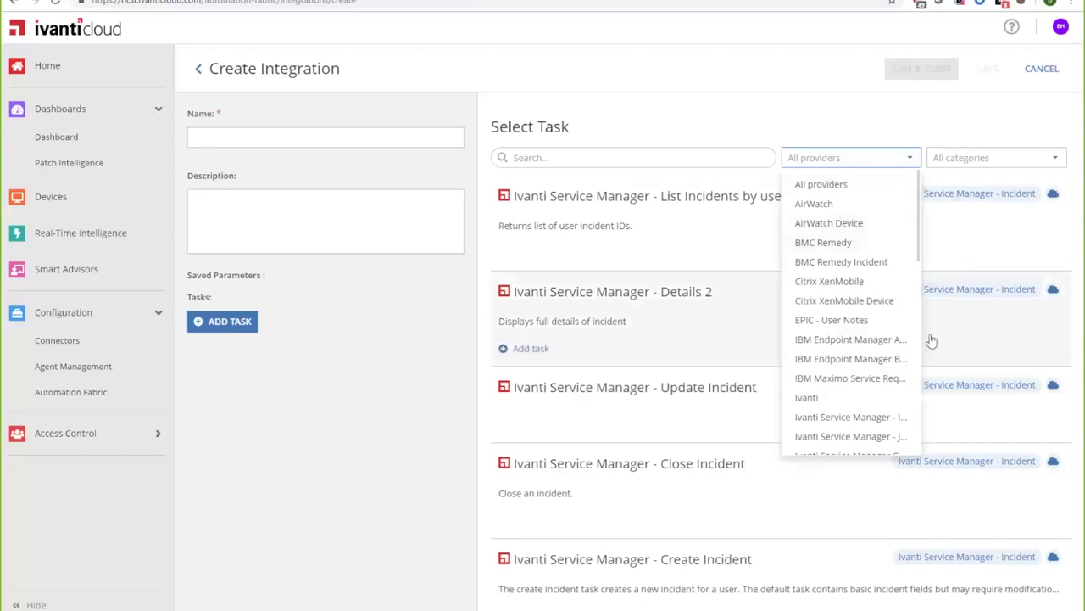
scroll(879, 356, "down", 1)
scroll(876, 338, "down", 1)
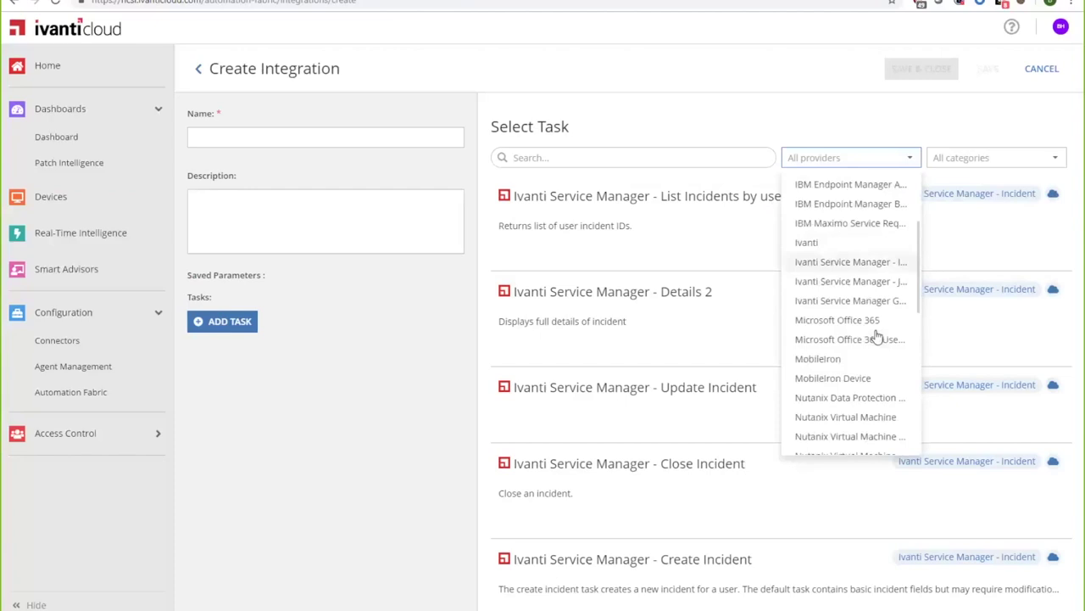
scroll(876, 339, "down", 4)
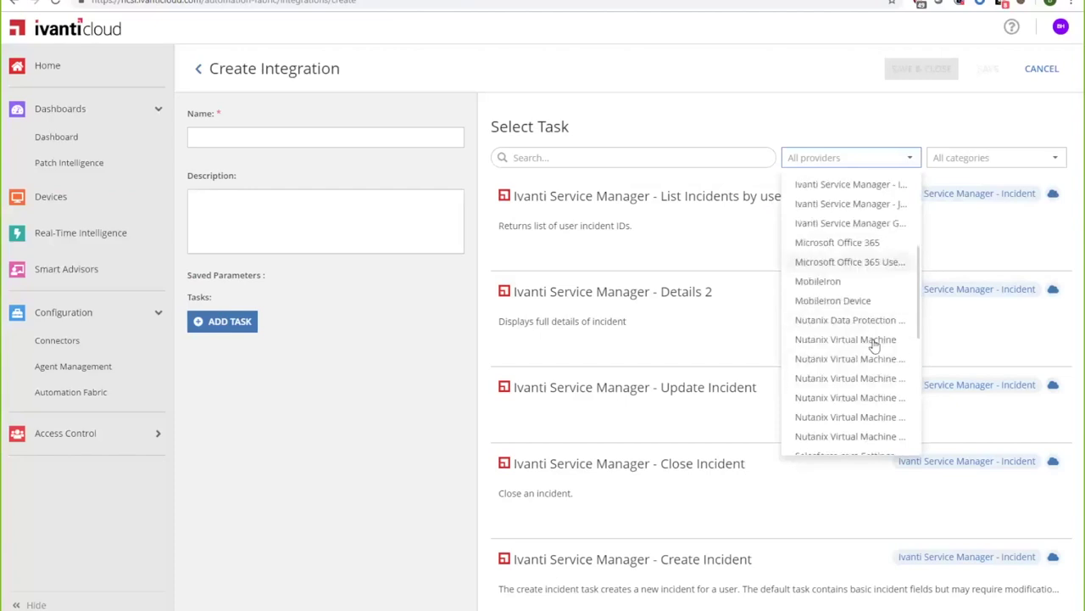
scroll(874, 346, "down", 2)
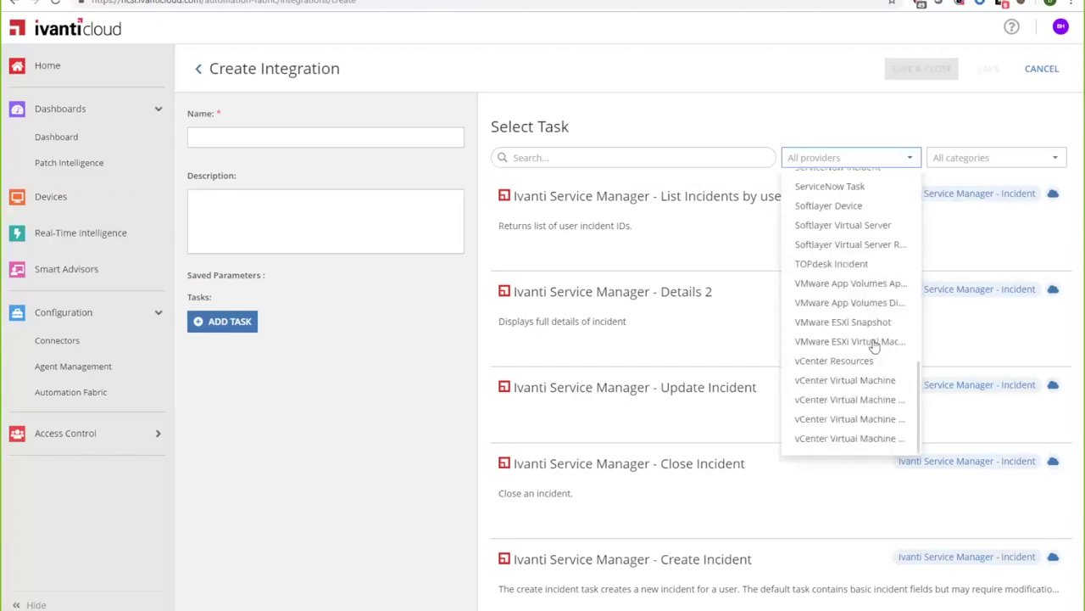
scroll(874, 346, "up", 10)
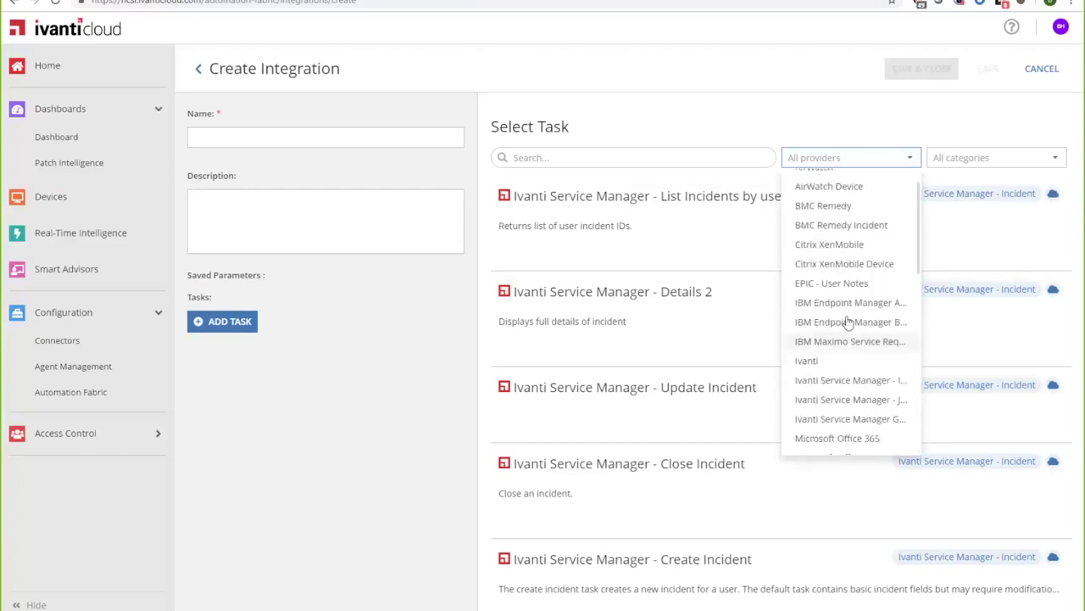
left_click(852, 438)
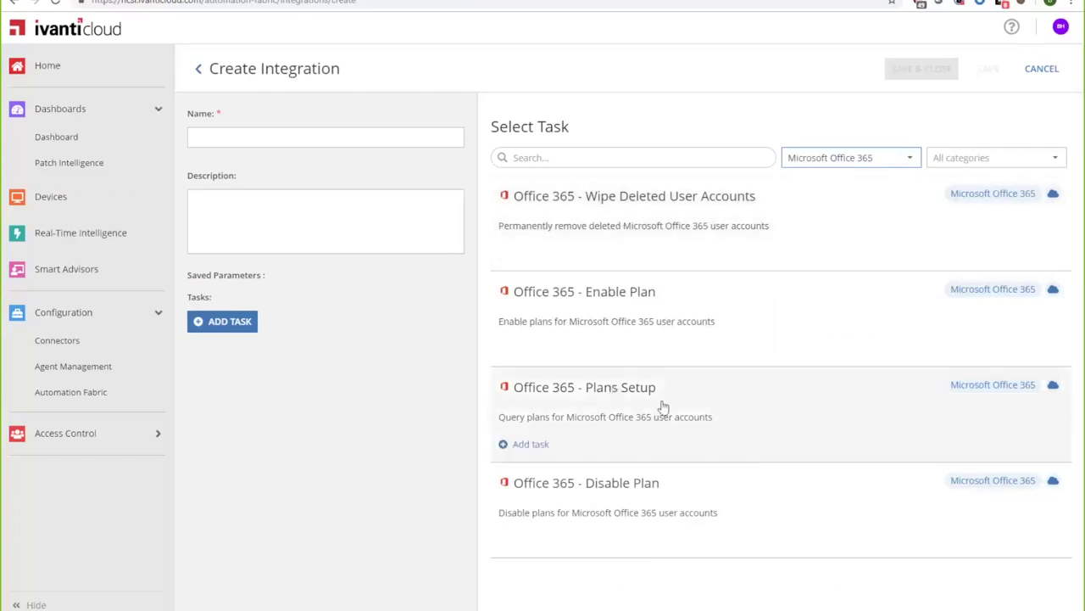
Change the task provider filter to MobileIron
left_click(883, 158)
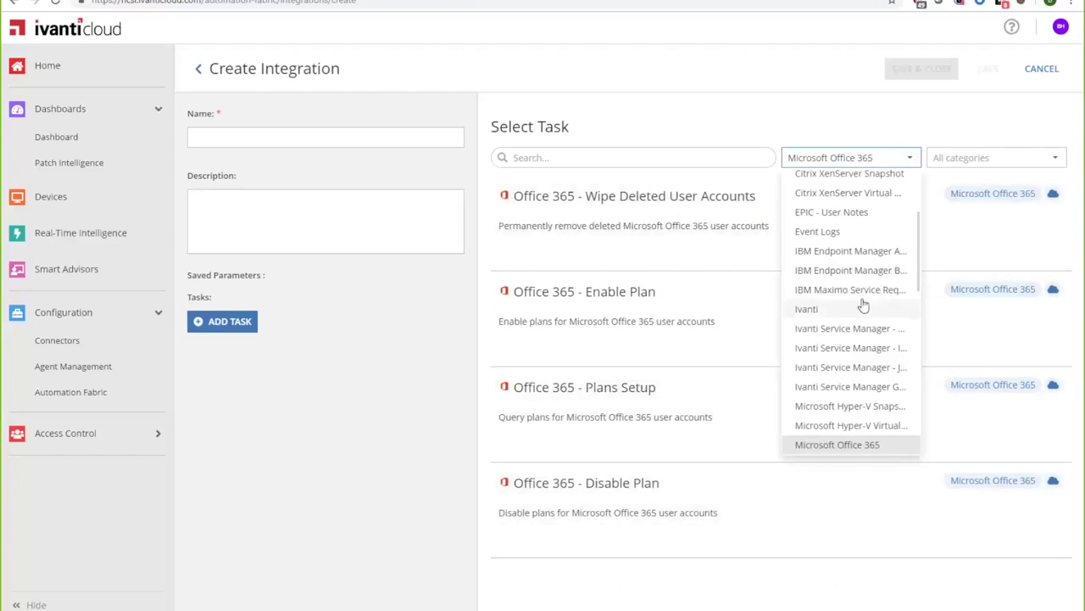
scroll(863, 306, "down", 4)
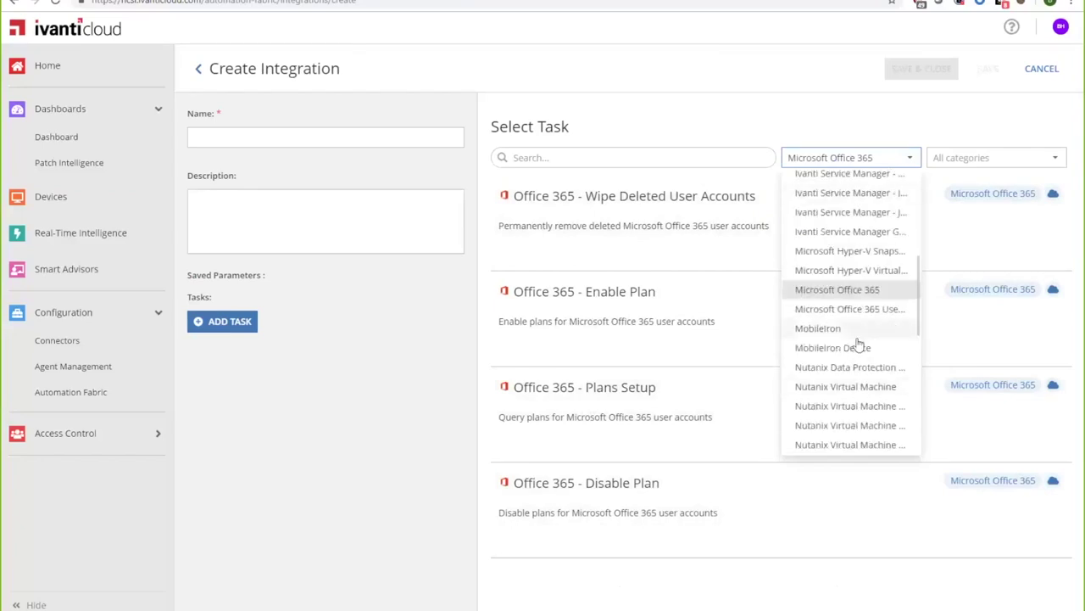
left_click(831, 330)
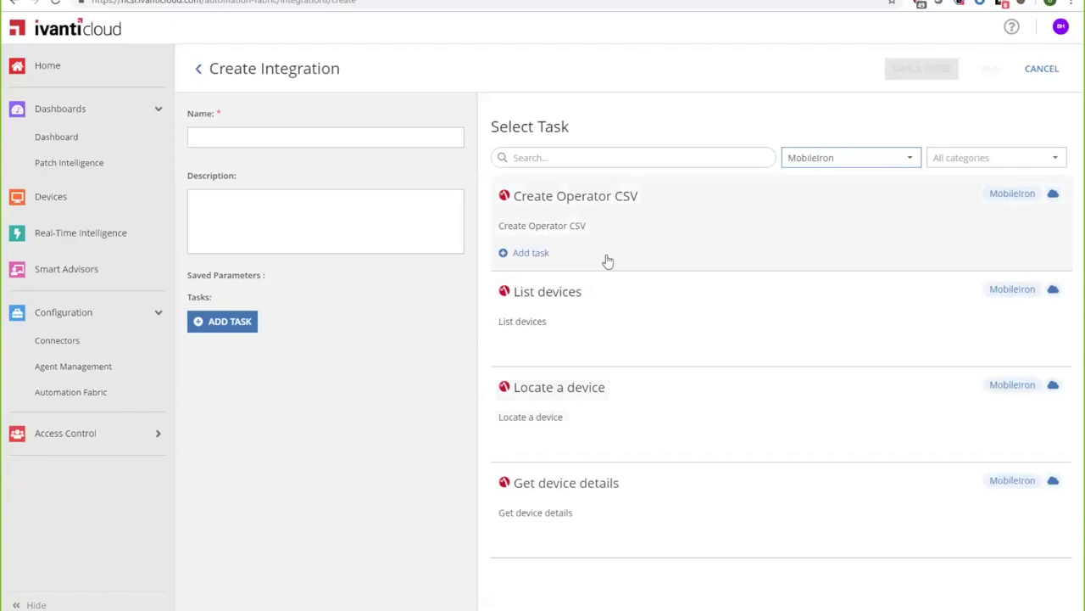
Leave the unsaved integration, open the Devices list, and highlight the tenant's subdomain in the page address
left_click(199, 68)
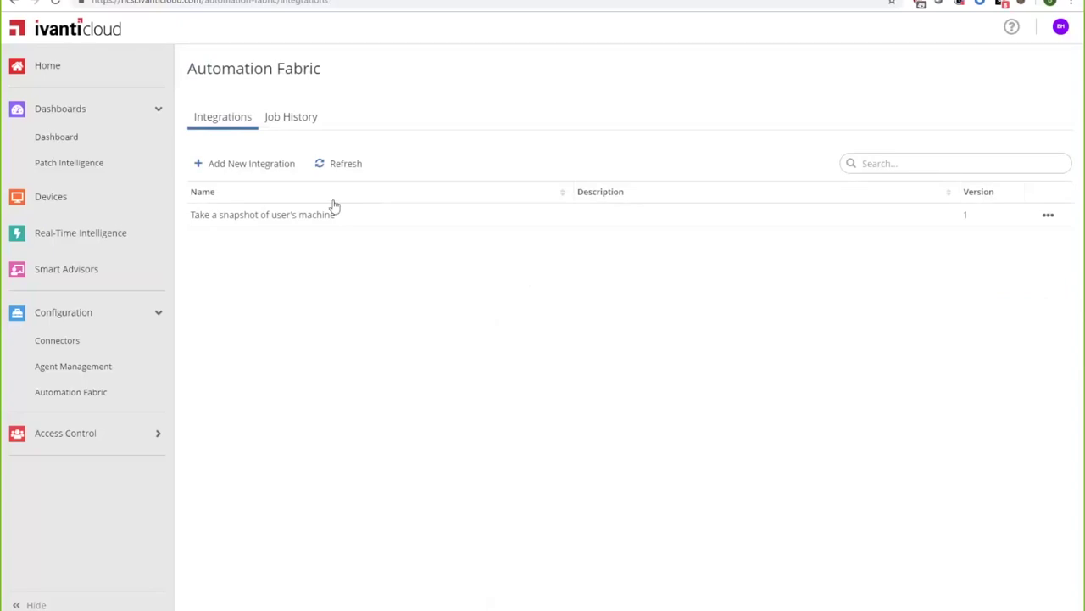
left_click(138, 208)
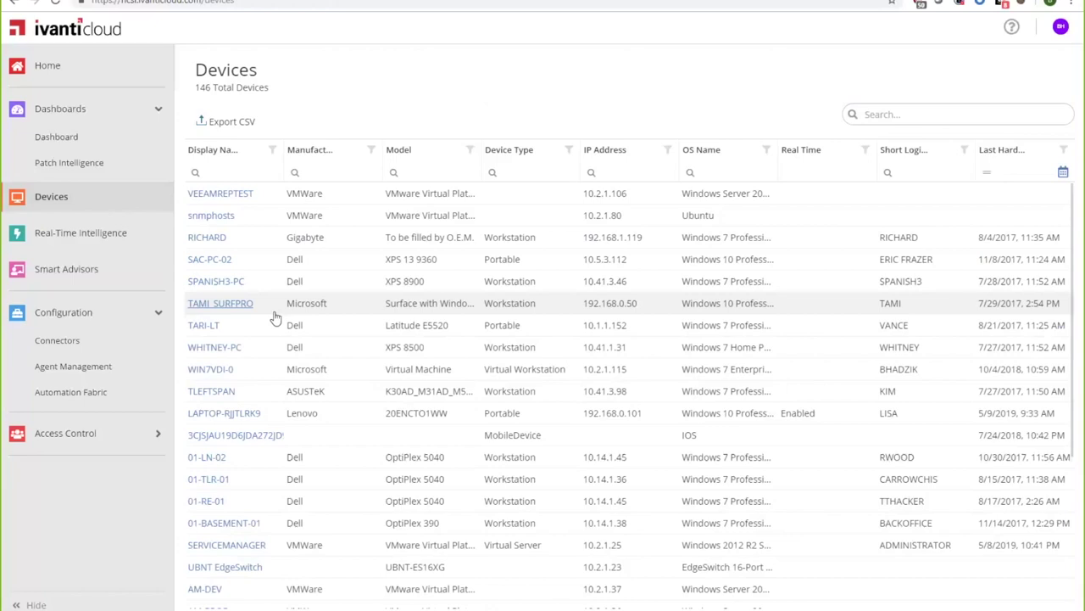
double_click(131, 2)
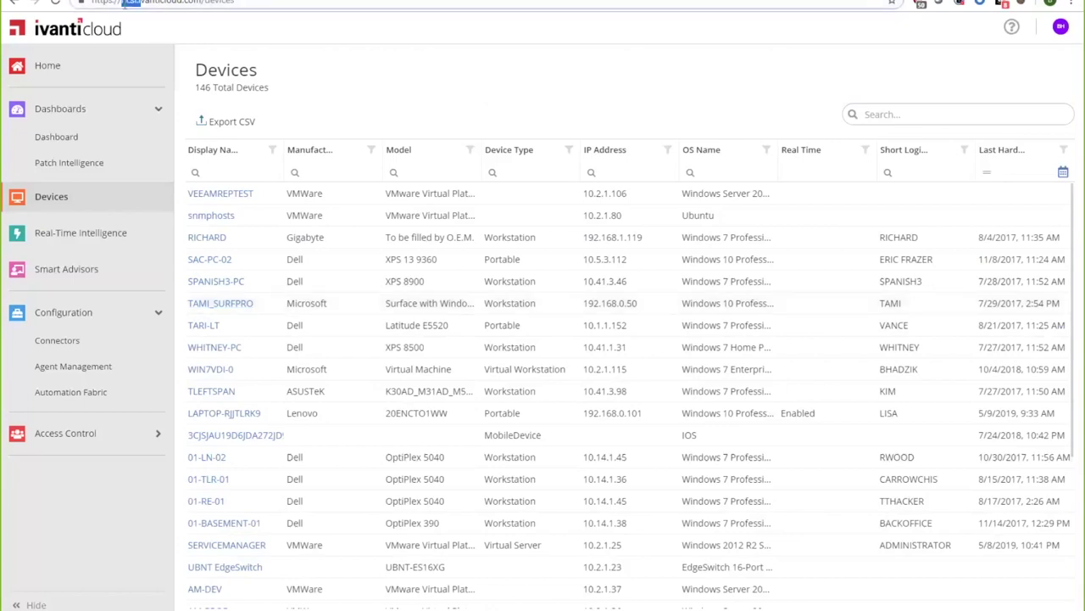
left_click(332, 86)
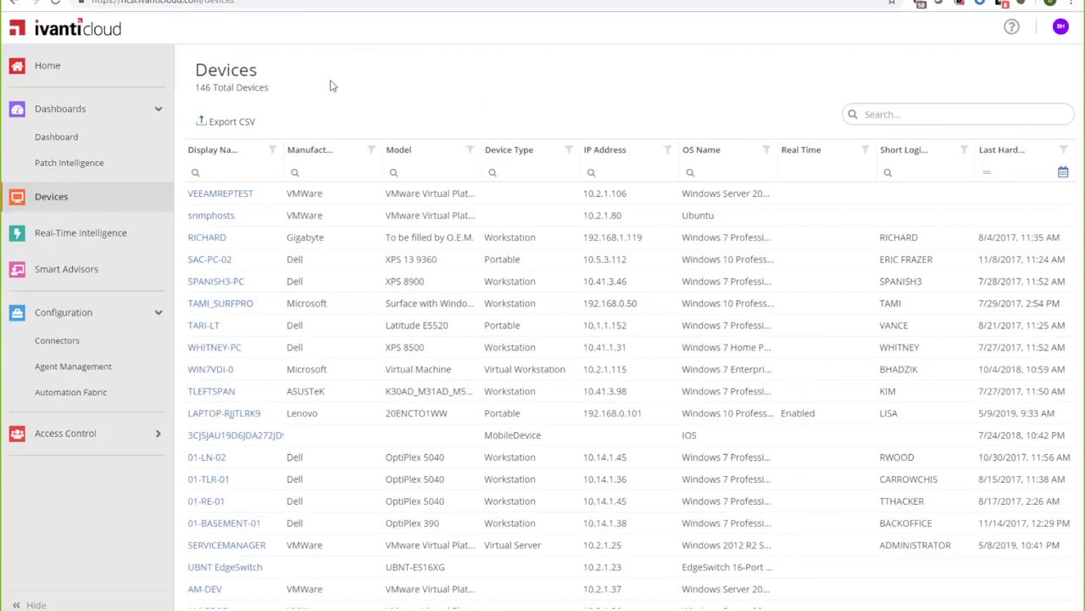
Start a new integration in Automation Fabric and look through the list of task providers
left_click(78, 390)
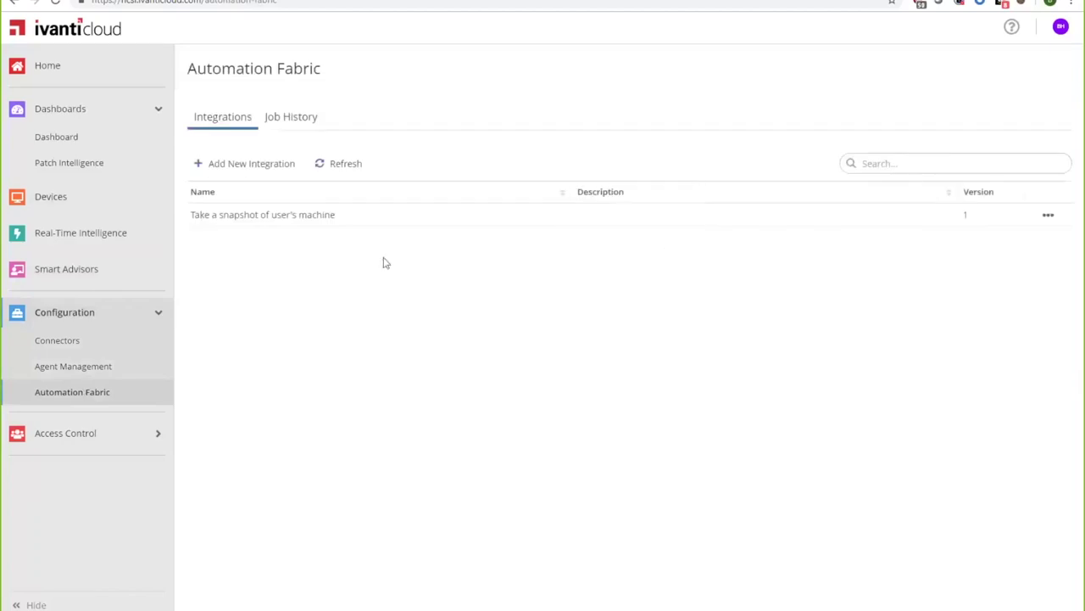
left_click(254, 163)
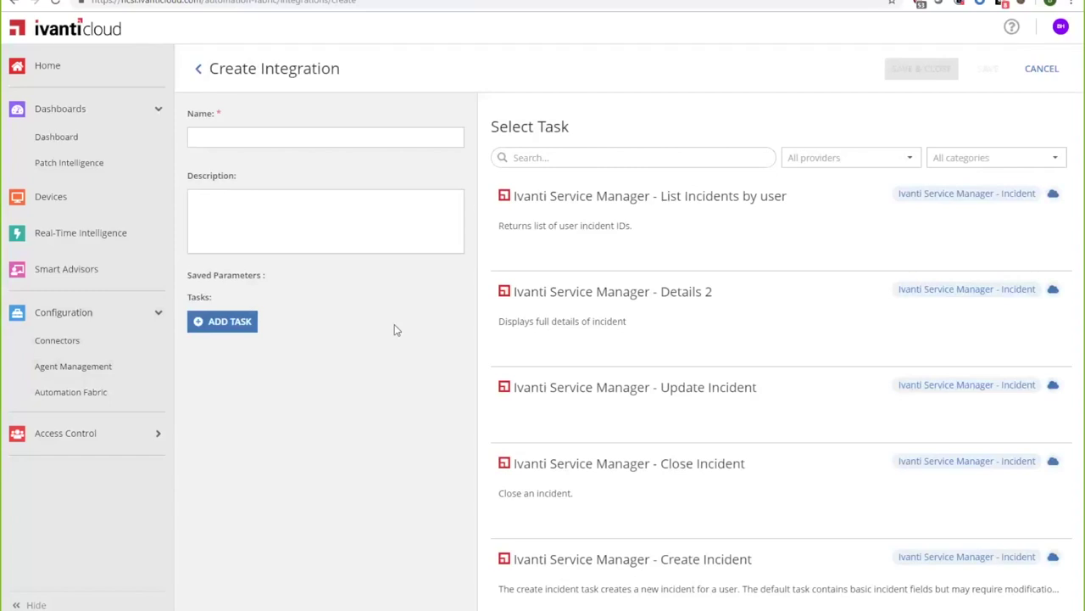
left_click(848, 157)
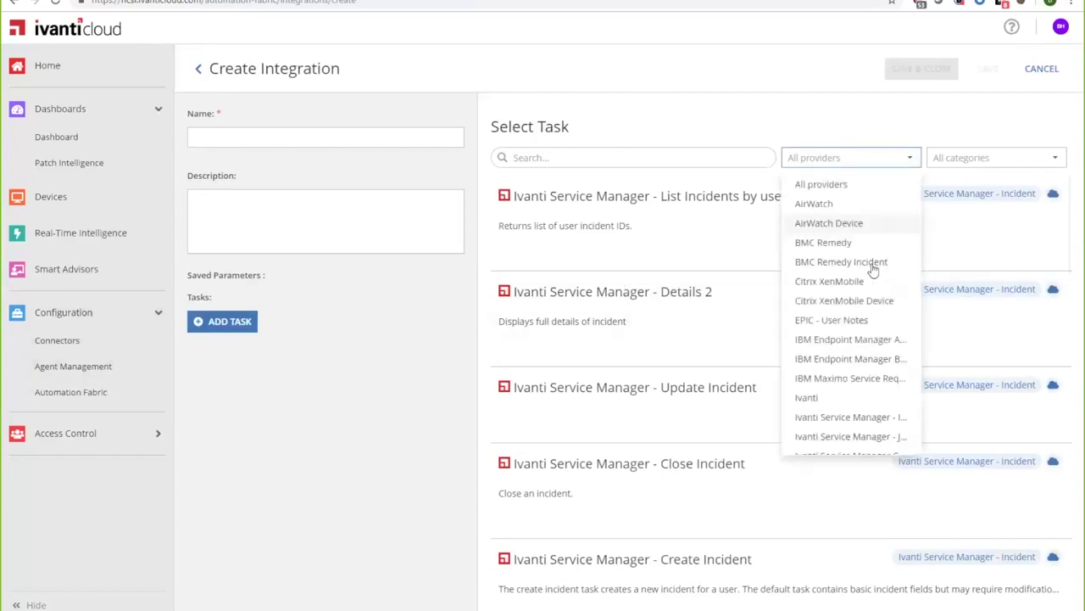
scroll(842, 334, "down", 3)
scroll(842, 334, "down", 5)
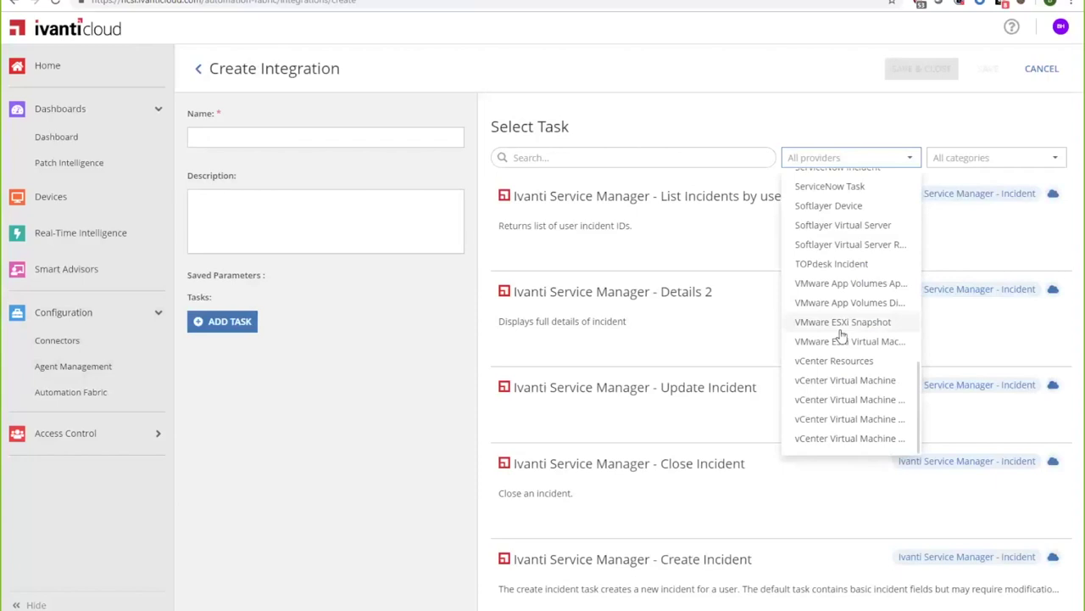
Return to the connector servers in Data Connections and bring up the connector choices for the IEM server
left_click(53, 347)
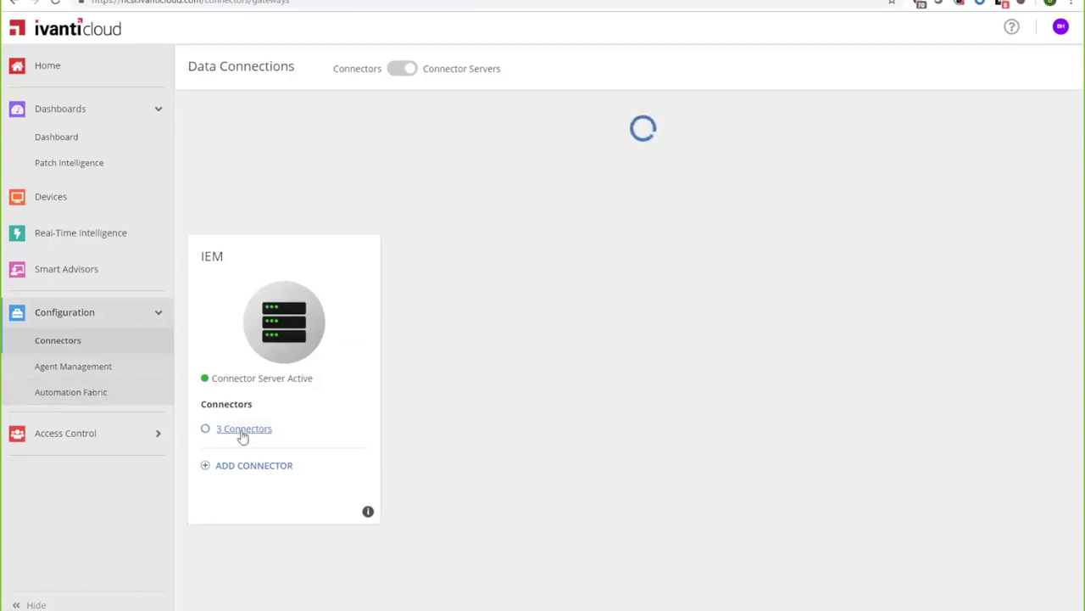
left_click(270, 465)
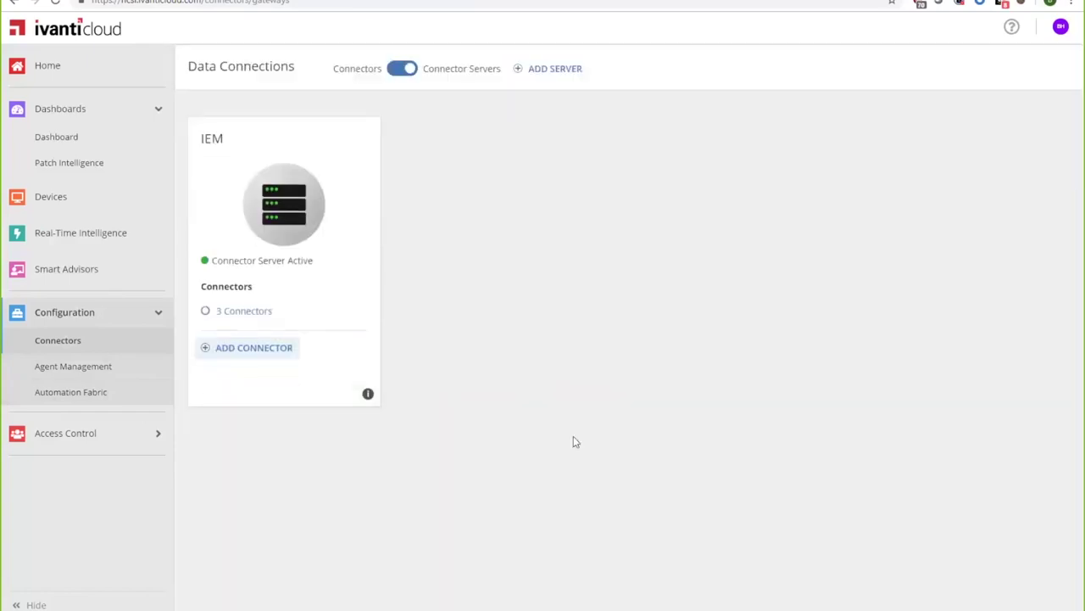
left_click(264, 355)
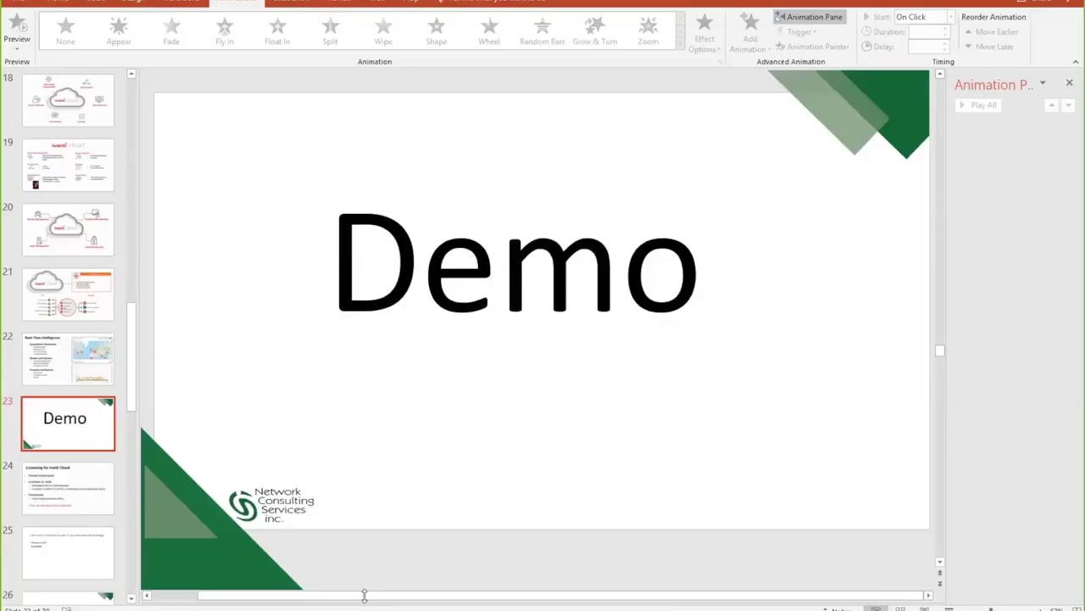
Switch to PowerPoint and present the "Licensing for Ivanti Cloud" slide as a slide show
key("Down")
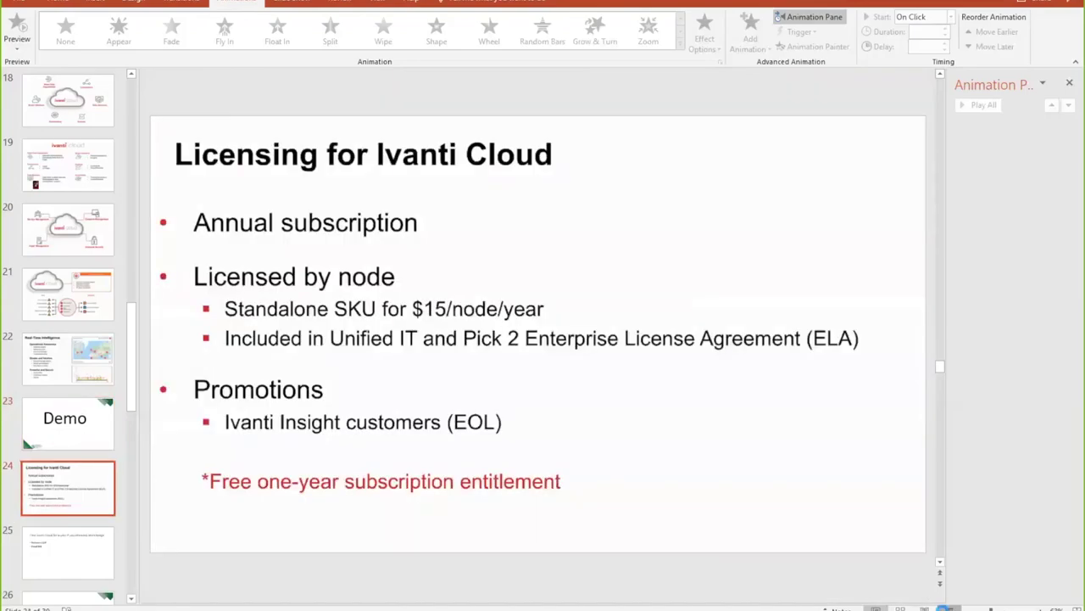
left_click(946, 608)
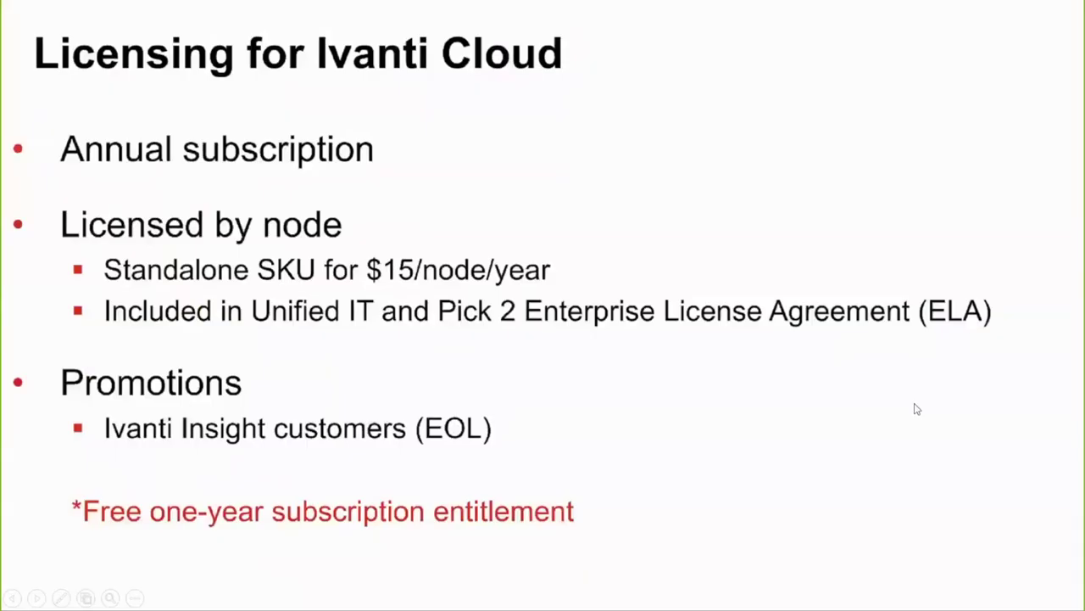
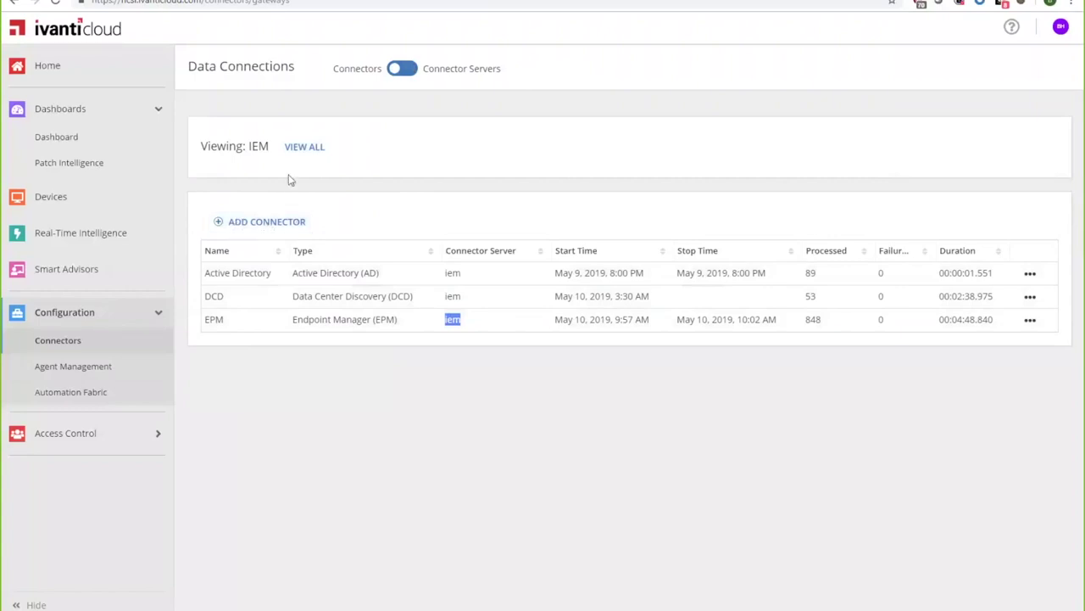
Review the connector types that can be added in Ivanti Cloud, then start a new Automation Fabric integration
left_click(289, 227)
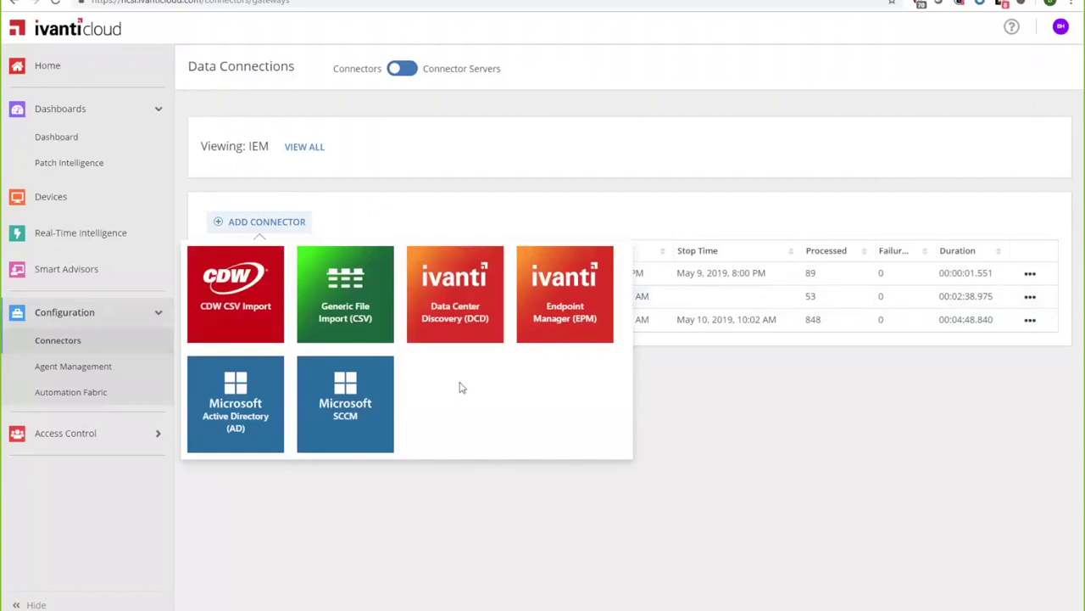
left_click(60, 397)
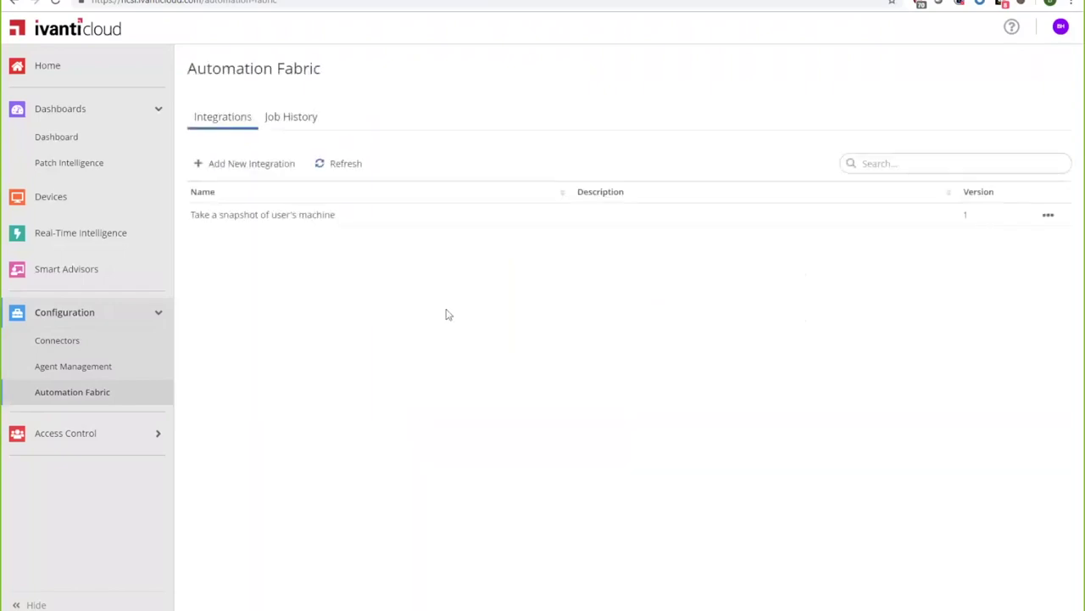
left_click(231, 161)
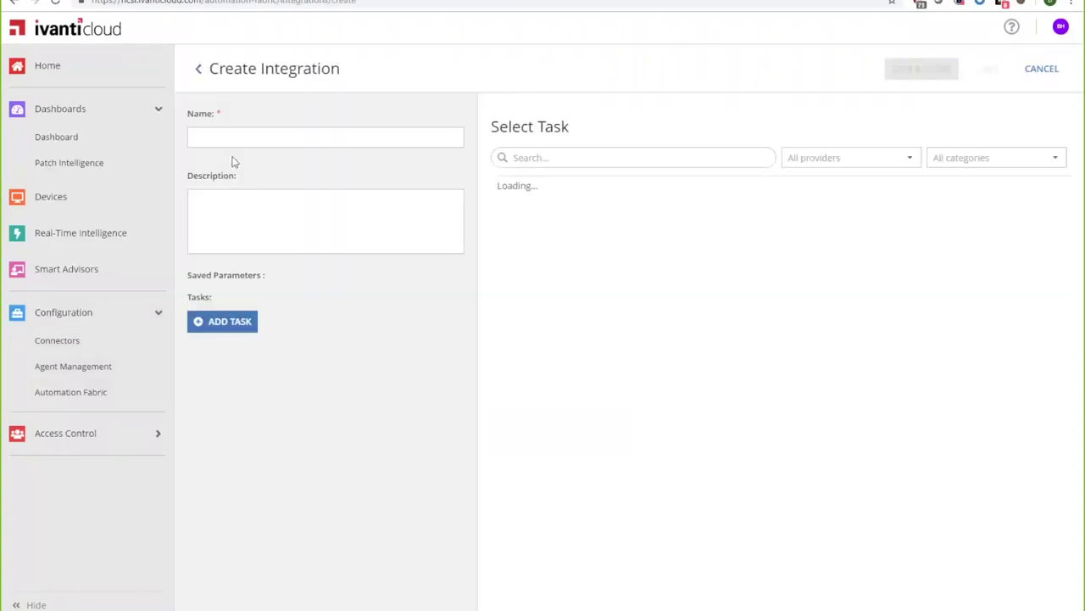
Look through all the task providers and the task categories available for the new integration
left_click(824, 168)
scroll(826, 360, "down", 5)
scroll(829, 363, "up", 4)
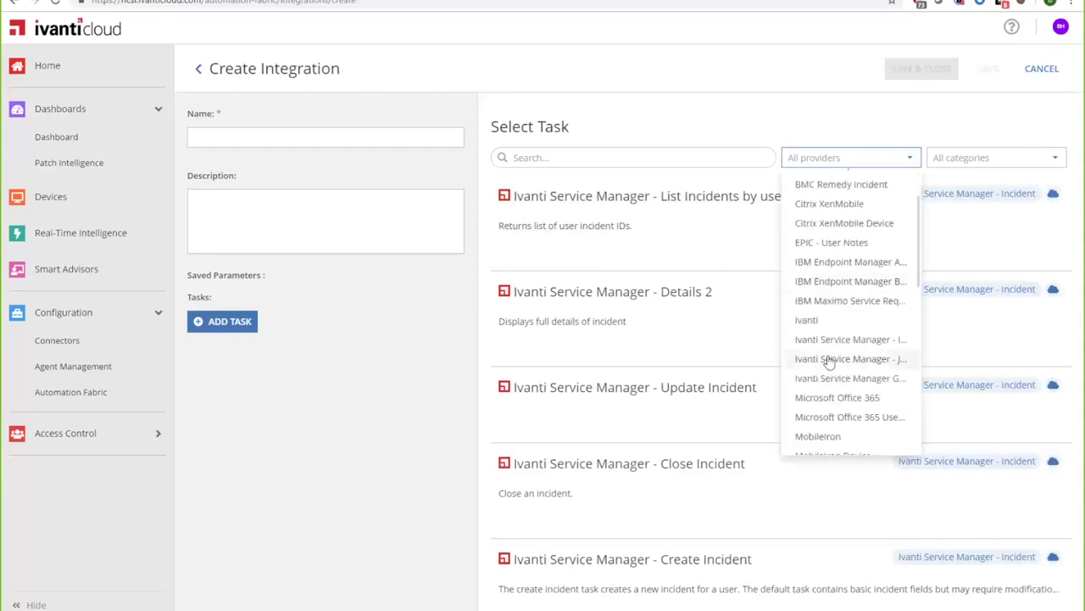
scroll(829, 363, "down", 6)
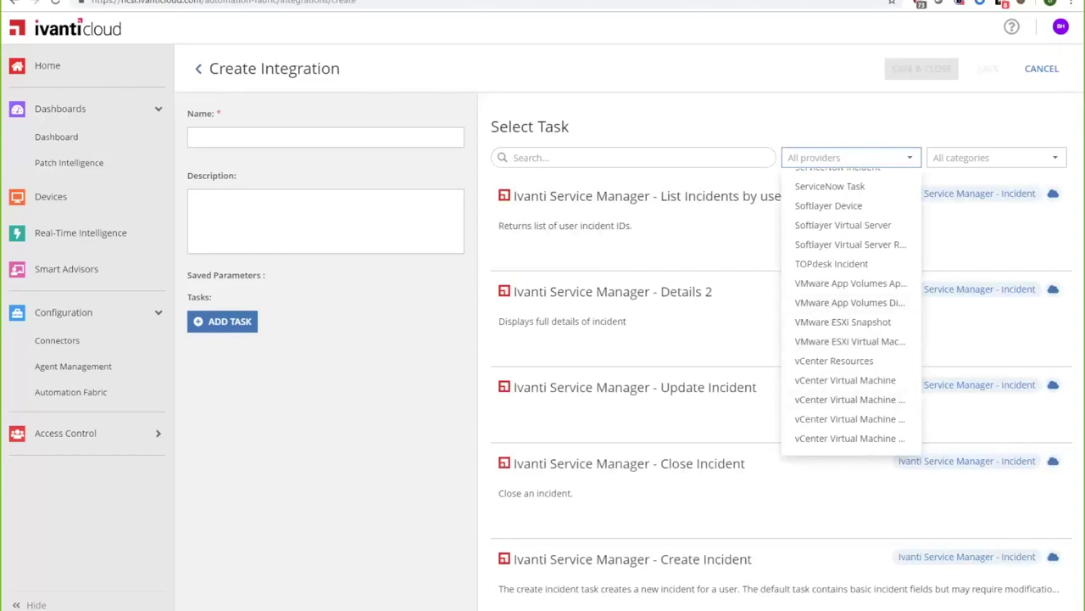
left_click(869, 161)
left_click(870, 162)
left_click(871, 163)
left_click(871, 164)
scroll(833, 400, "up", 10)
scroll(833, 401, "up", 1)
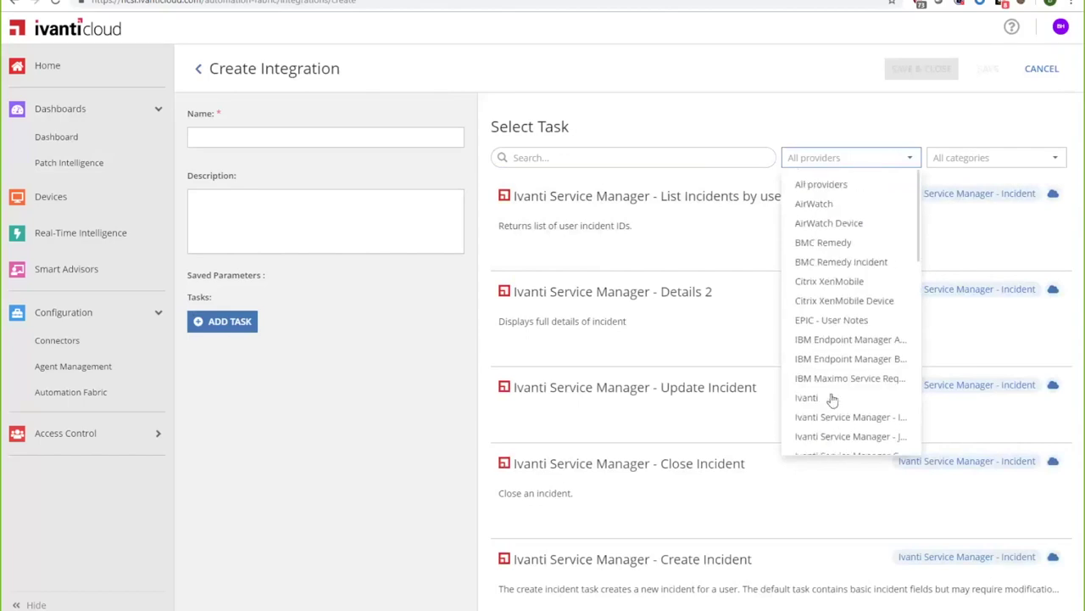
scroll(853, 243, "down", 3)
left_click(984, 160)
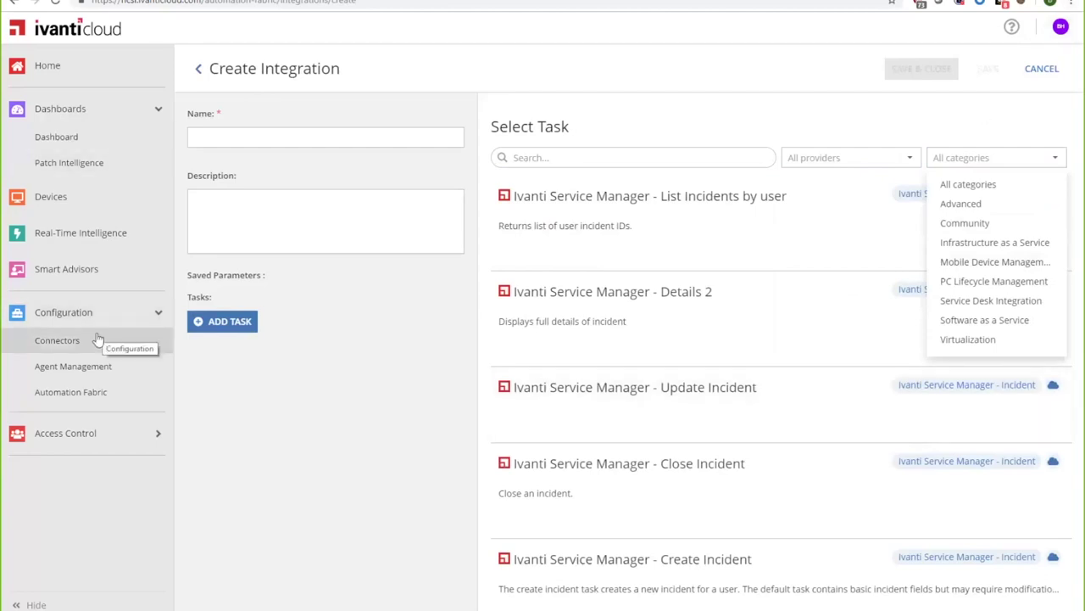
Download the interactive Windows agent from Agent Management and check its files in the browser's download history
left_click(83, 367)
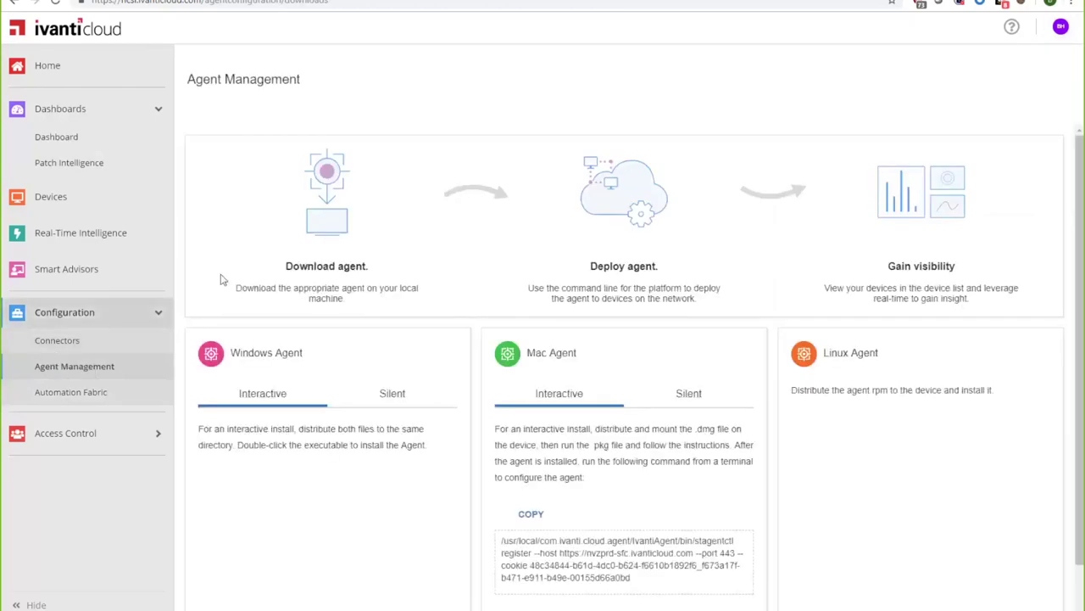
scroll(370, 271, "down", 1)
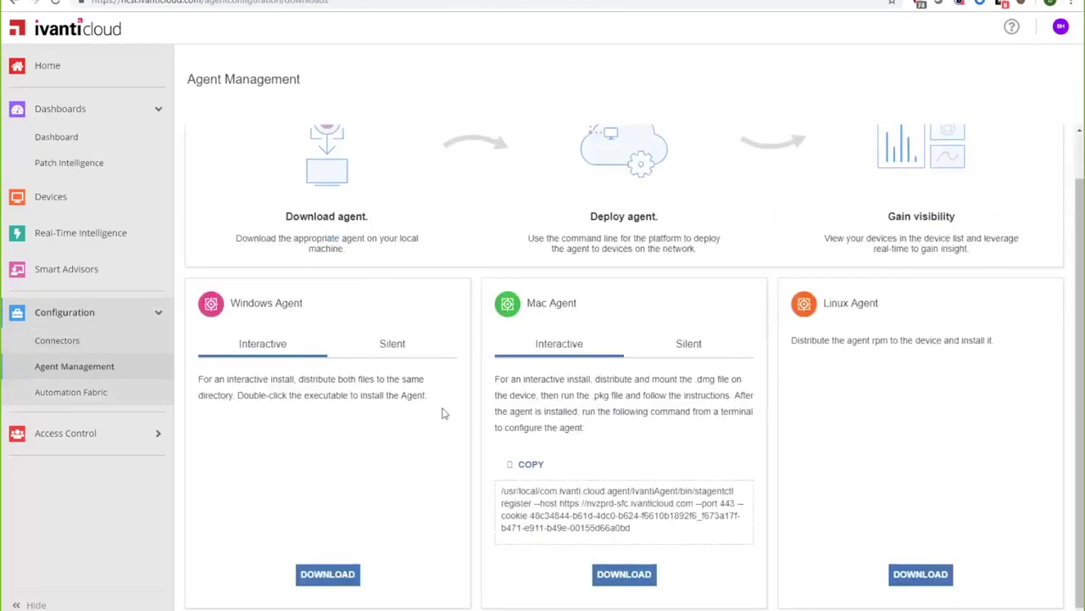
left_click(338, 582)
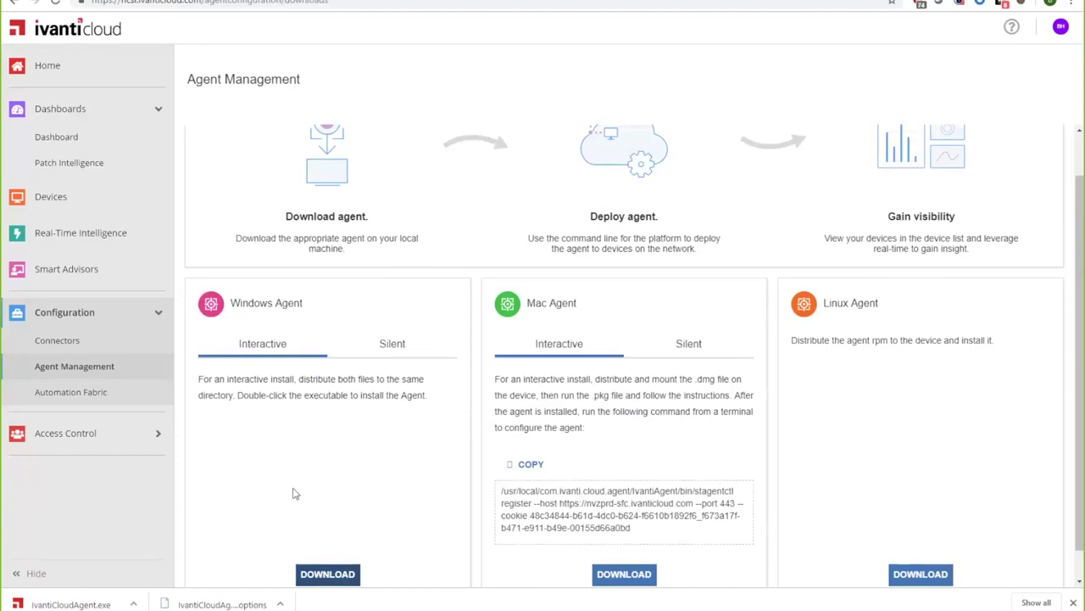
left_click(1036, 603)
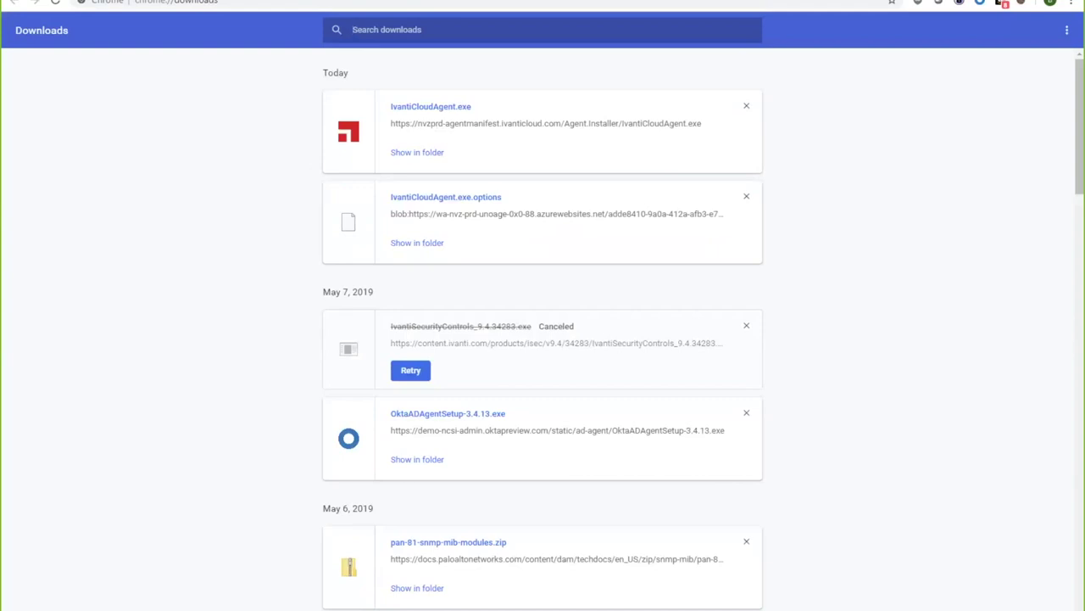
key("ctrl+w")
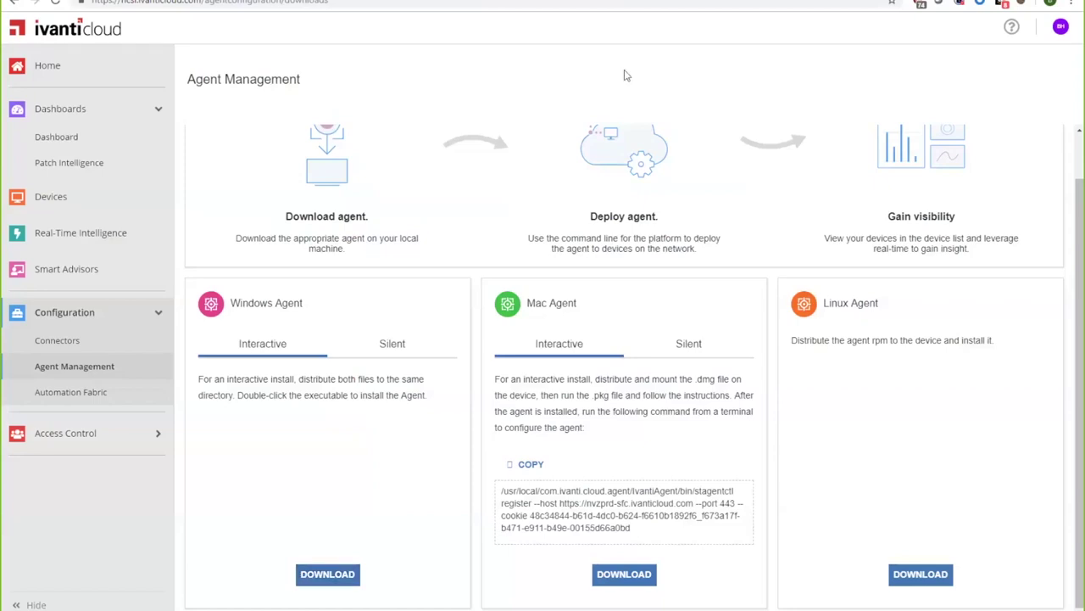
Open the connector servers in Data Connections and examine the IEM server's information and status
left_click(82, 348)
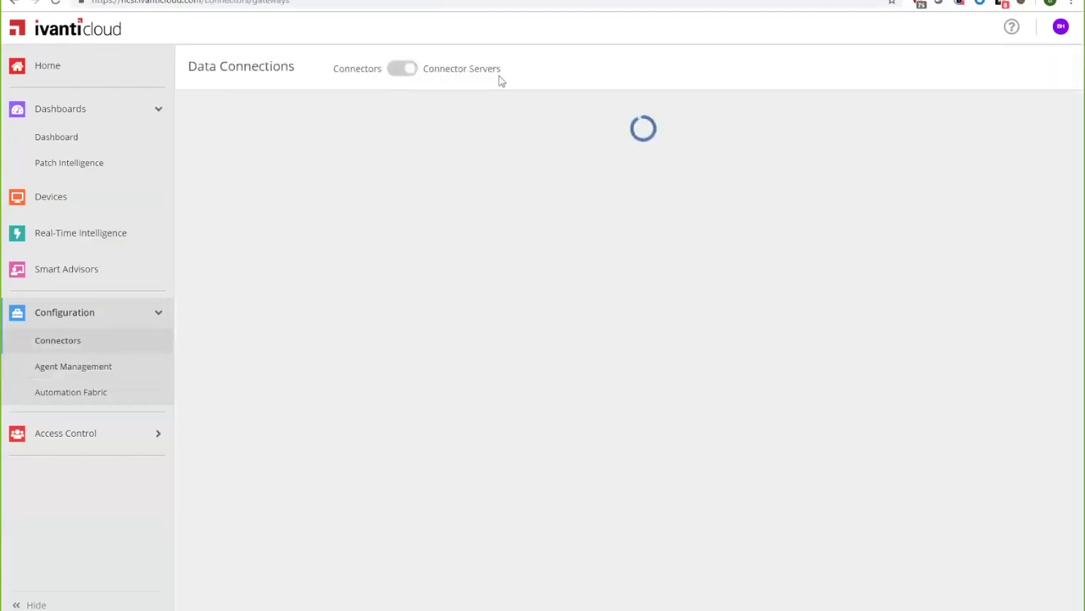
left_click_drag(499, 68, 422, 68)
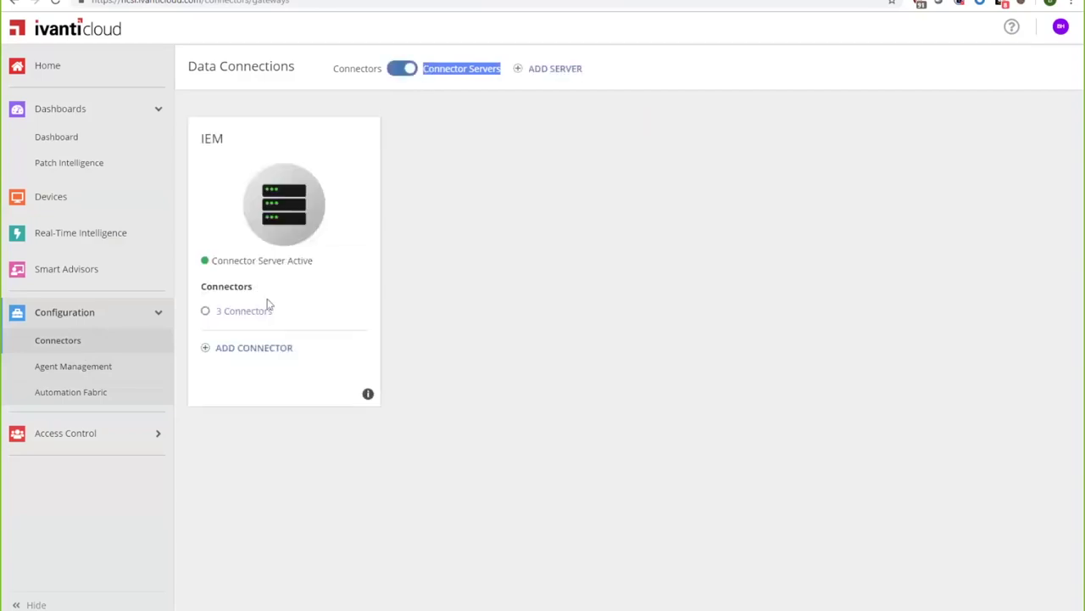
left_click(370, 396)
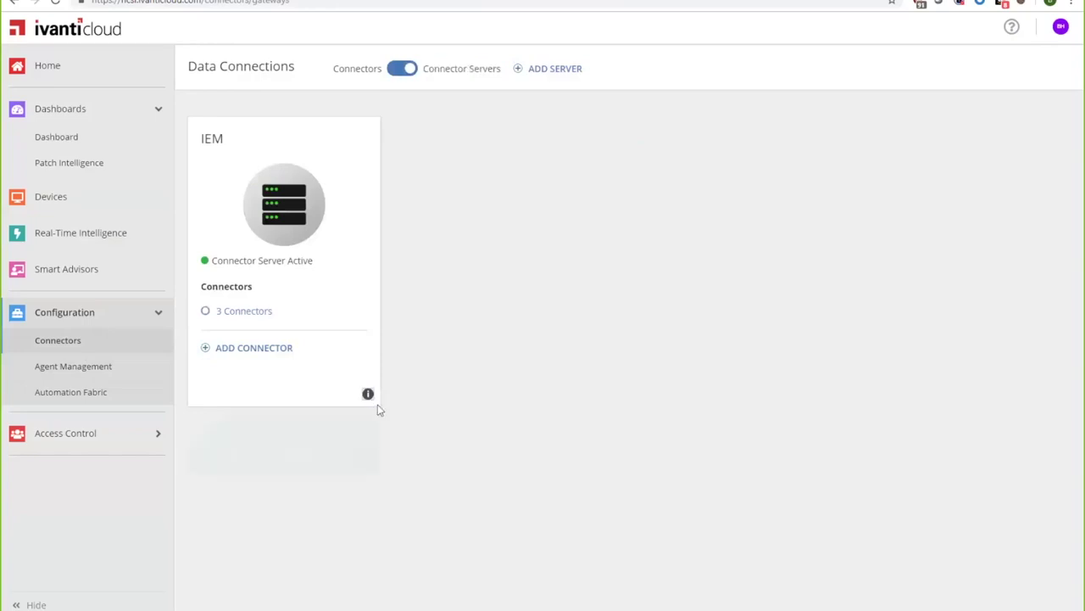
left_click(370, 417)
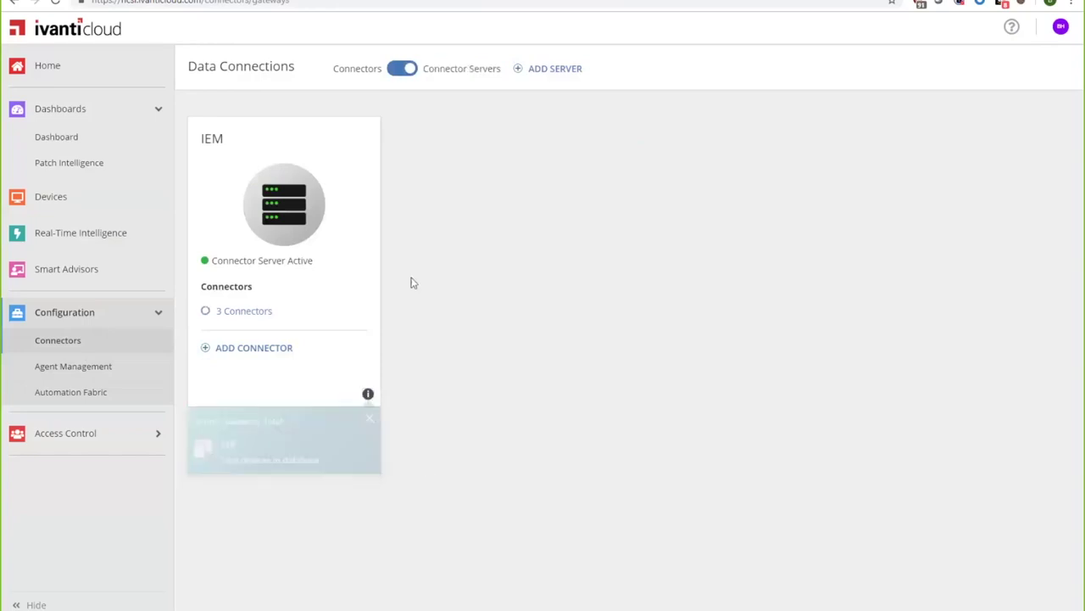
left_click_drag(212, 261, 257, 264)
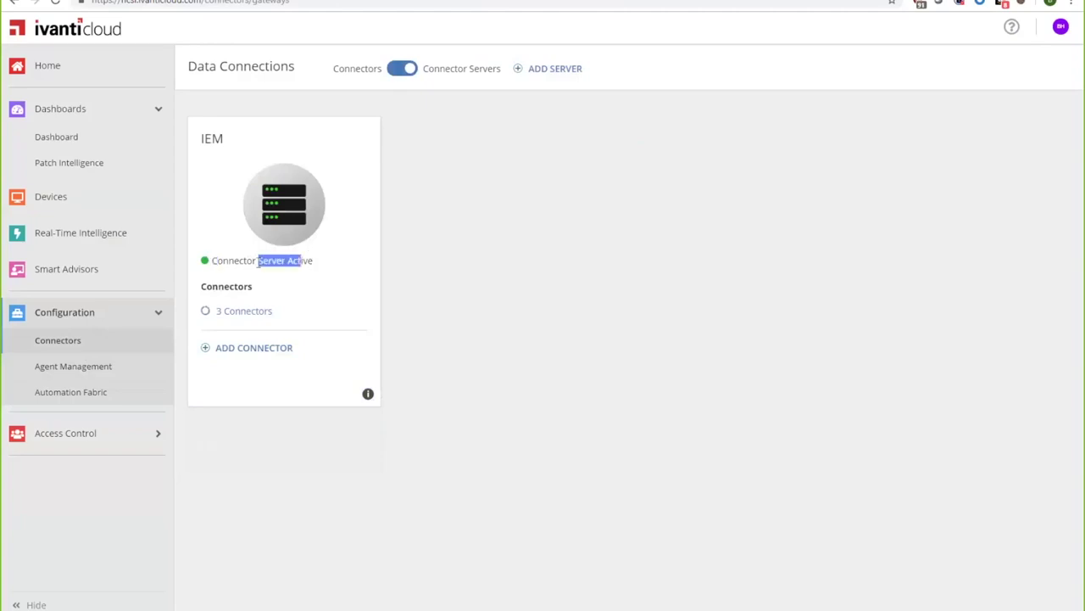
left_click(258, 263)
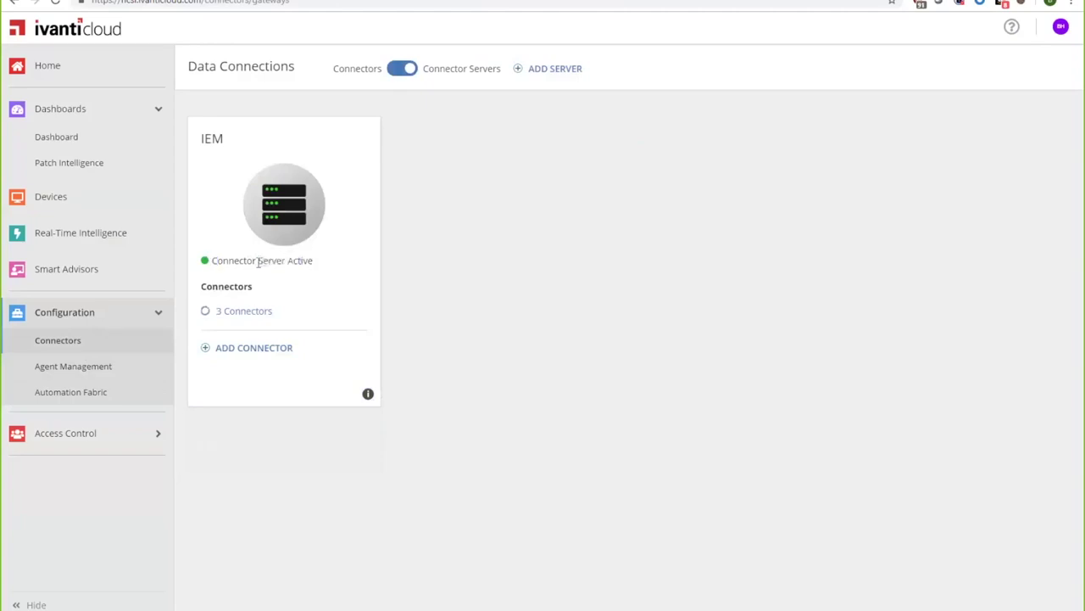
Show the connector types offered for the IEM server, then begin another new integration in Automation Fabric
left_click(263, 357)
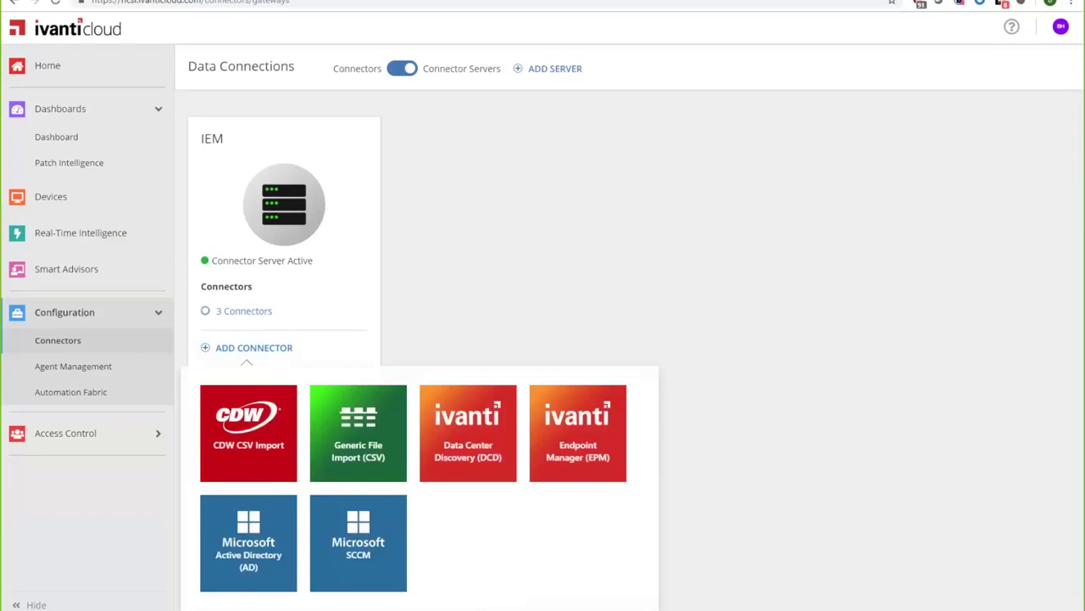
left_click(659, 226)
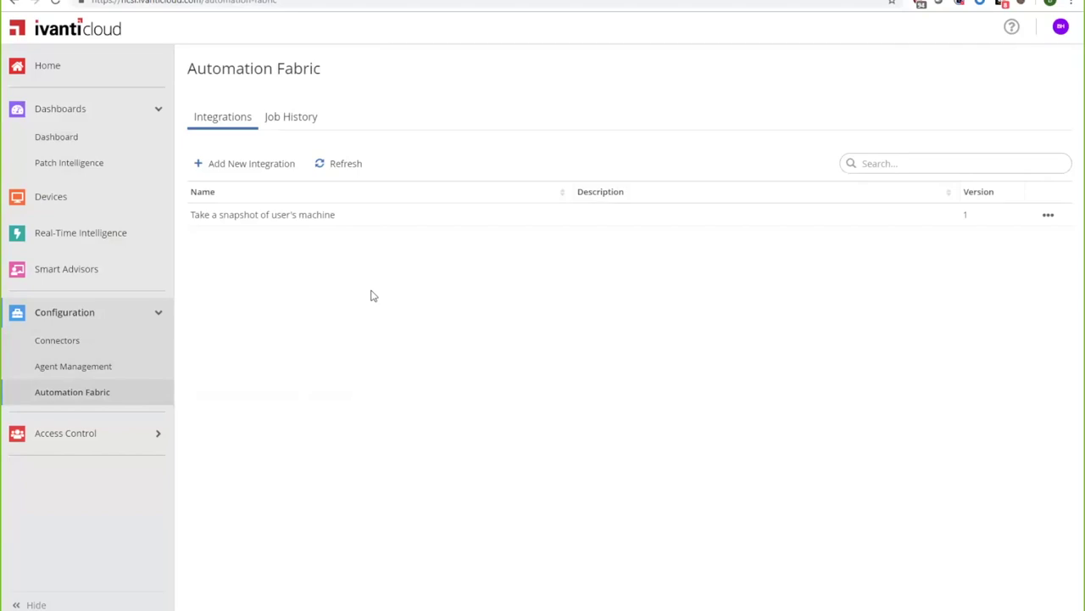
left_click(252, 165)
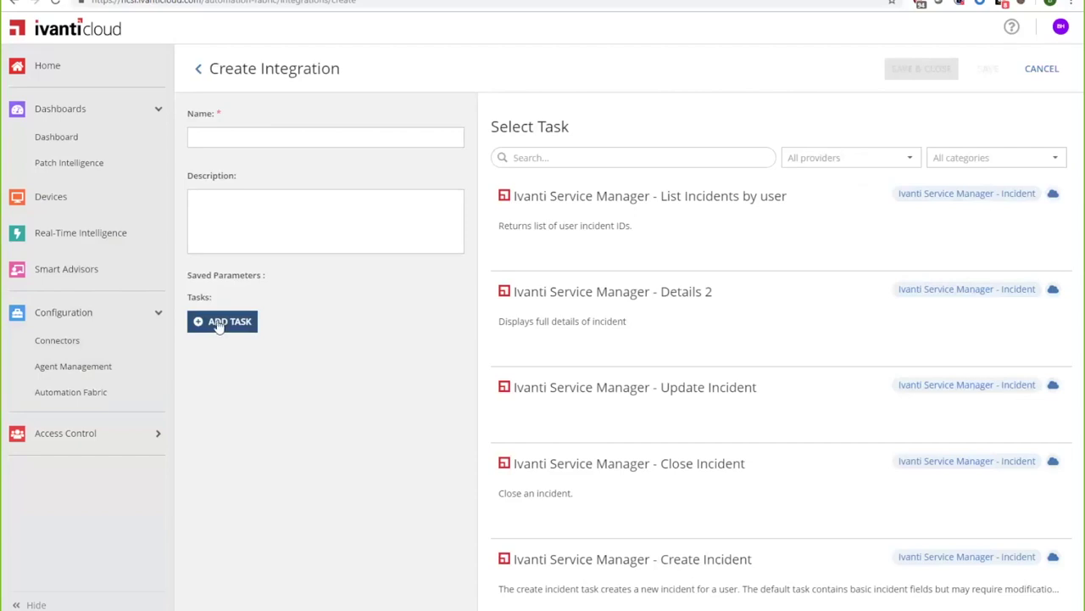
Add the "Ivanti Service Manager - List Incidents by user" task to the new integration and examine its parameters
mouse_move(579, 204)
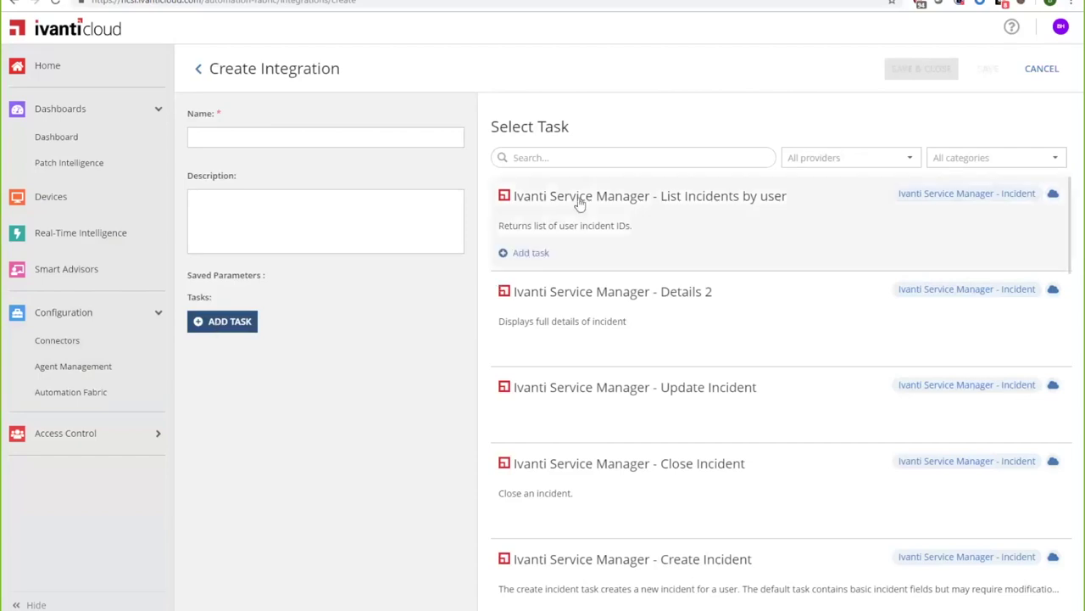
left_click(526, 253)
left_click_drag(654, 237, 497, 237)
left_click(525, 354)
left_click(620, 332)
left_click(864, 240)
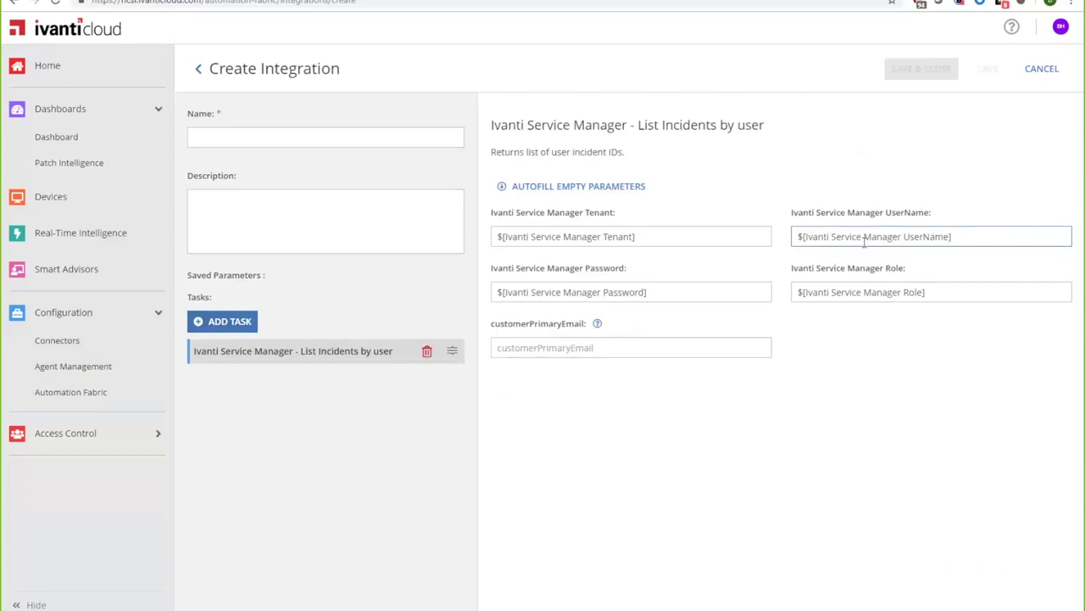
left_click_drag(647, 126, 521, 131)
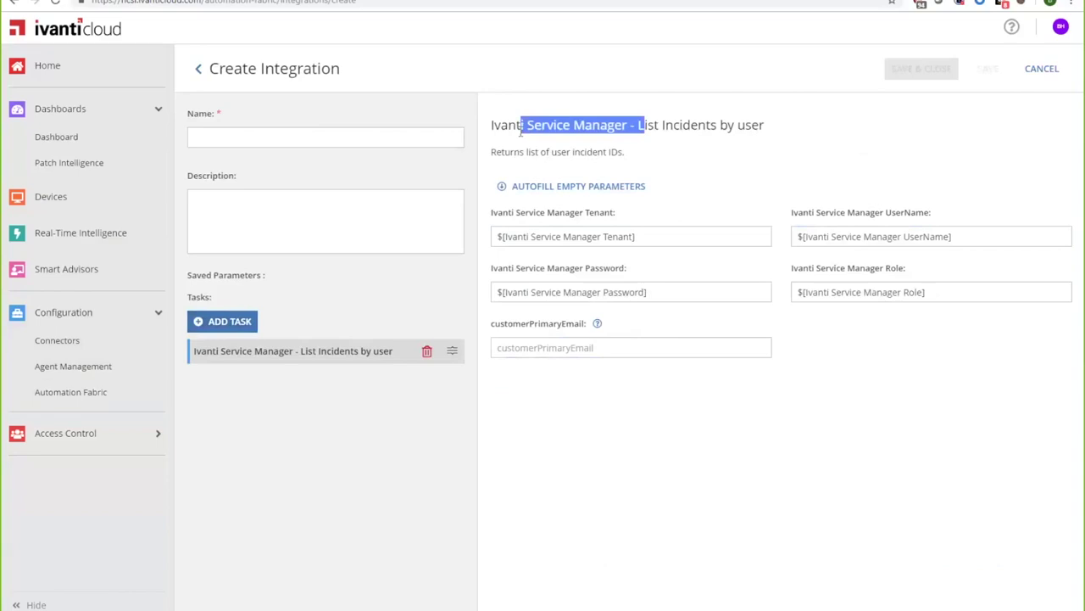
left_click(632, 127)
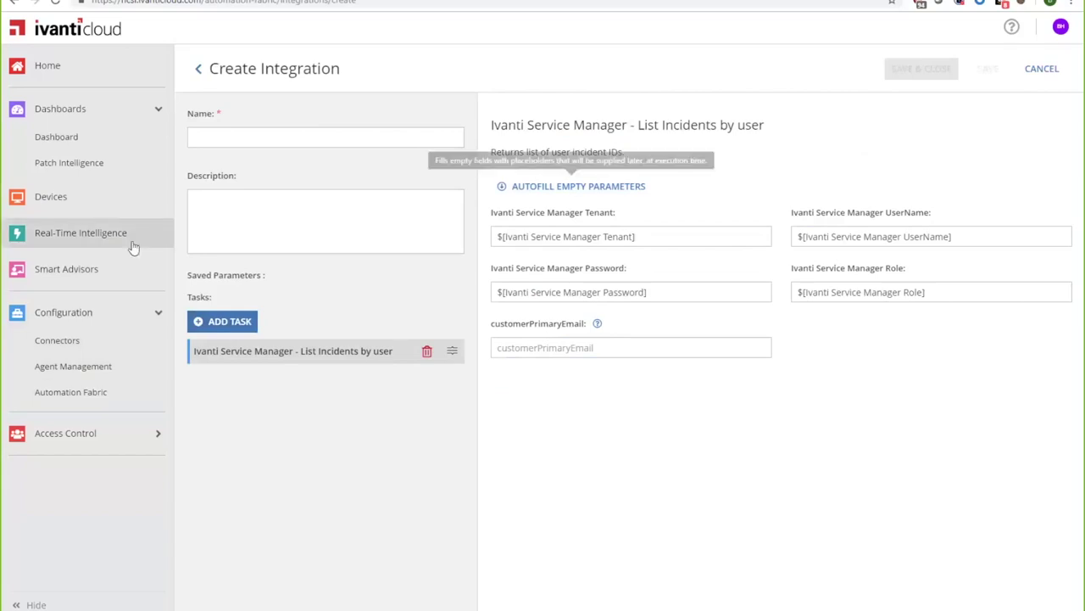
Browse the Devices list and filter it to the devices whose Real Time value is Enabled
left_click(61, 200)
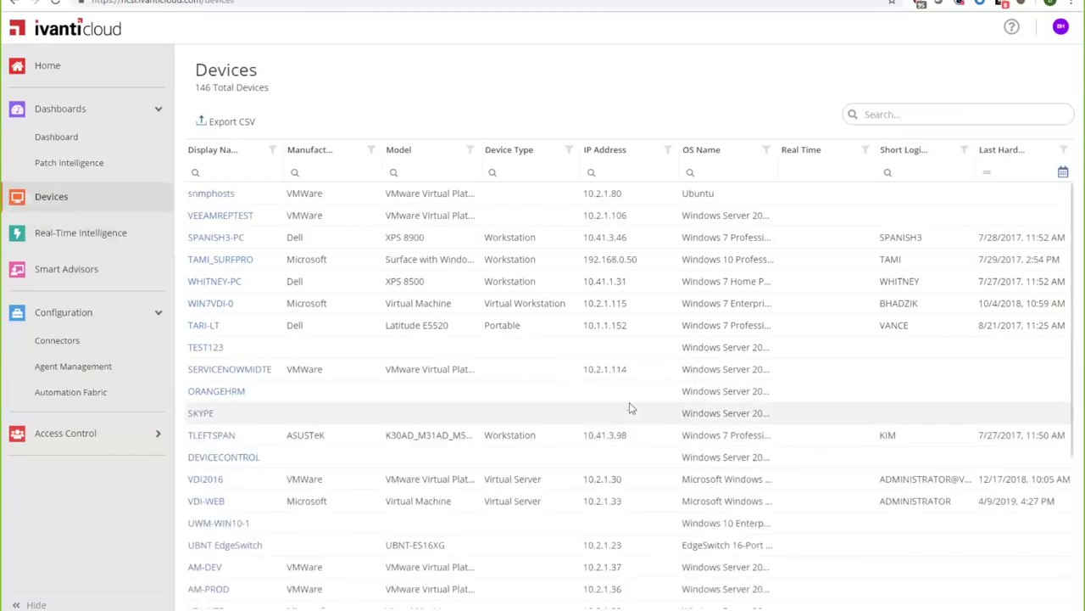
scroll(222, 246, "down", 3)
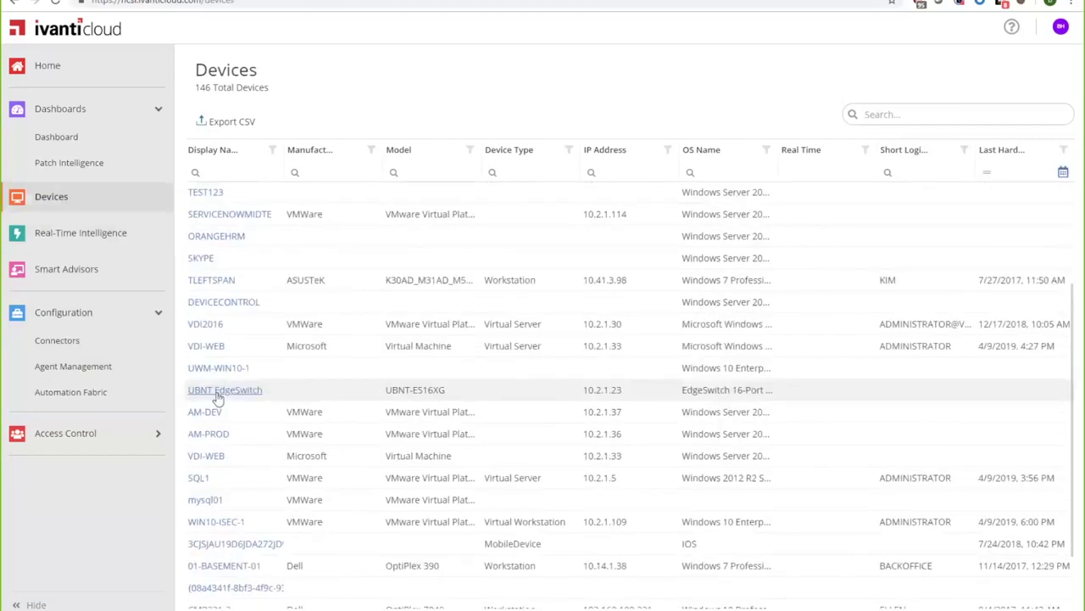
scroll(219, 395, "up", 3)
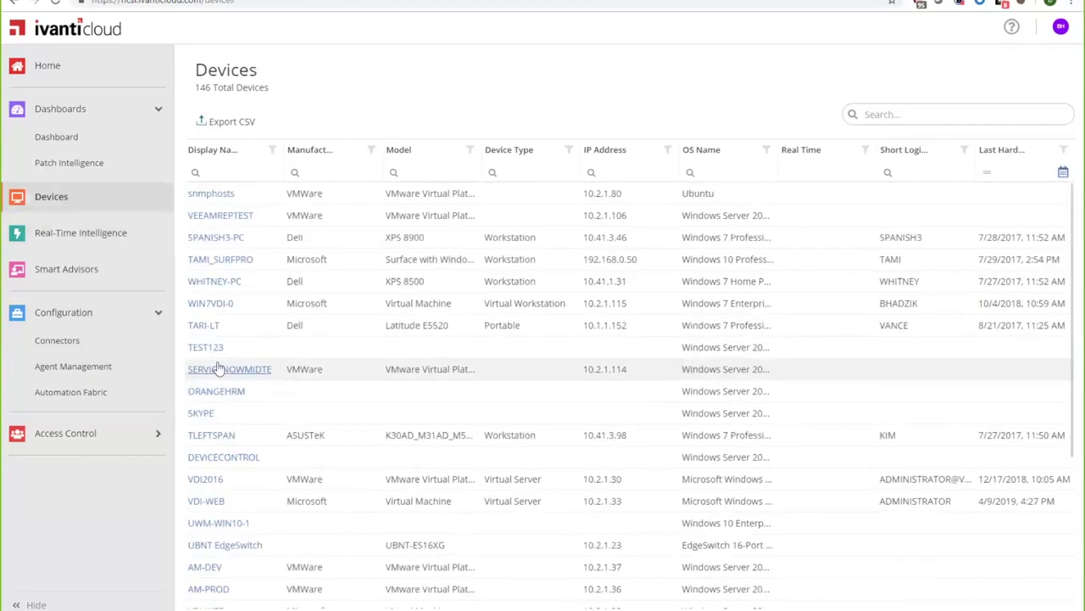
scroll(223, 339, "down", 3)
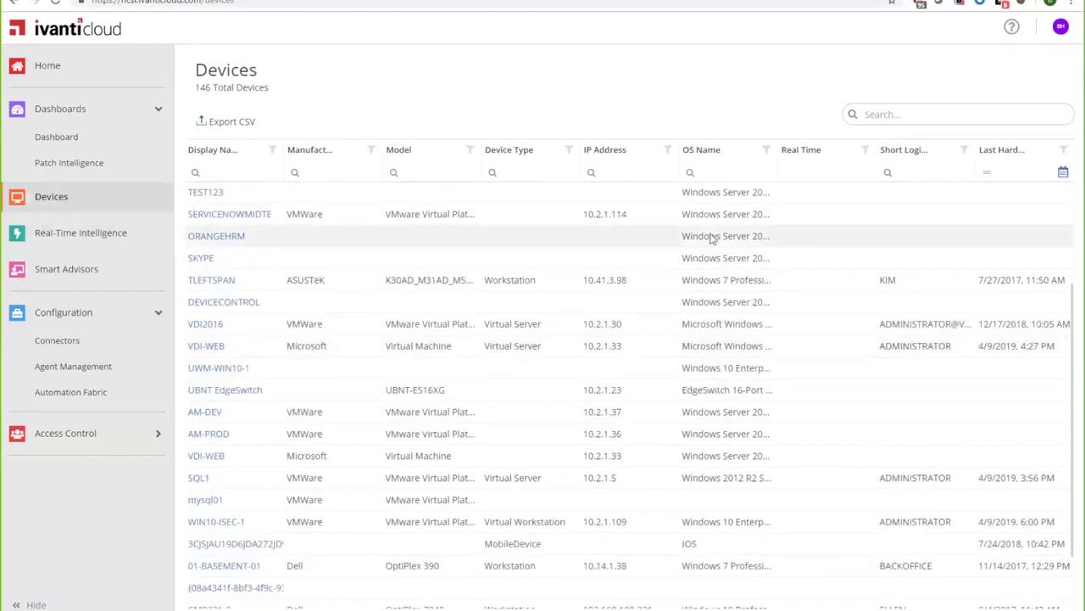
left_click(867, 155)
left_click(734, 229)
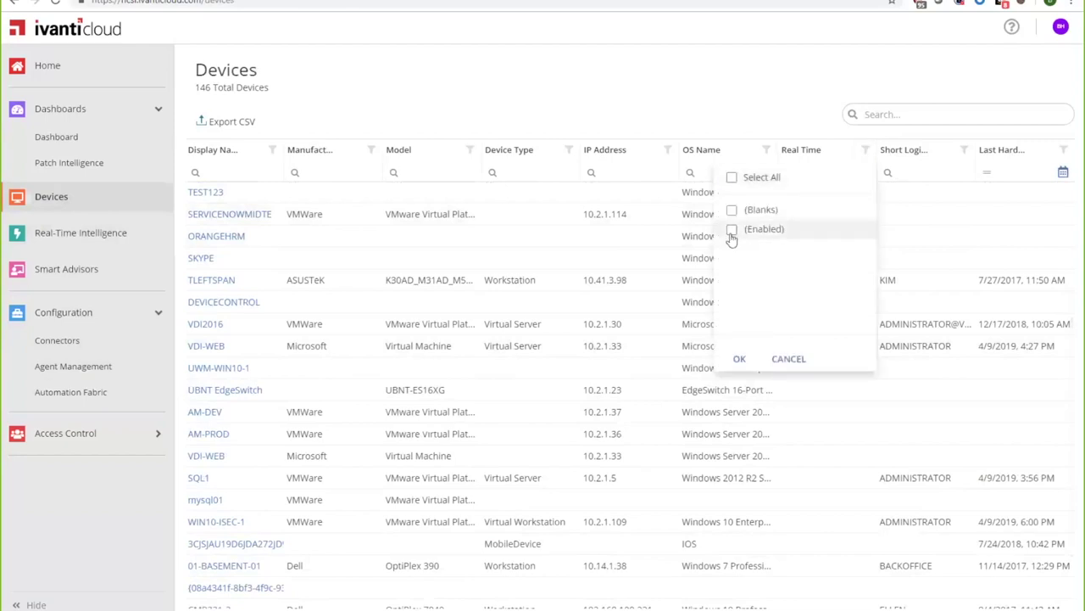
left_click(739, 360)
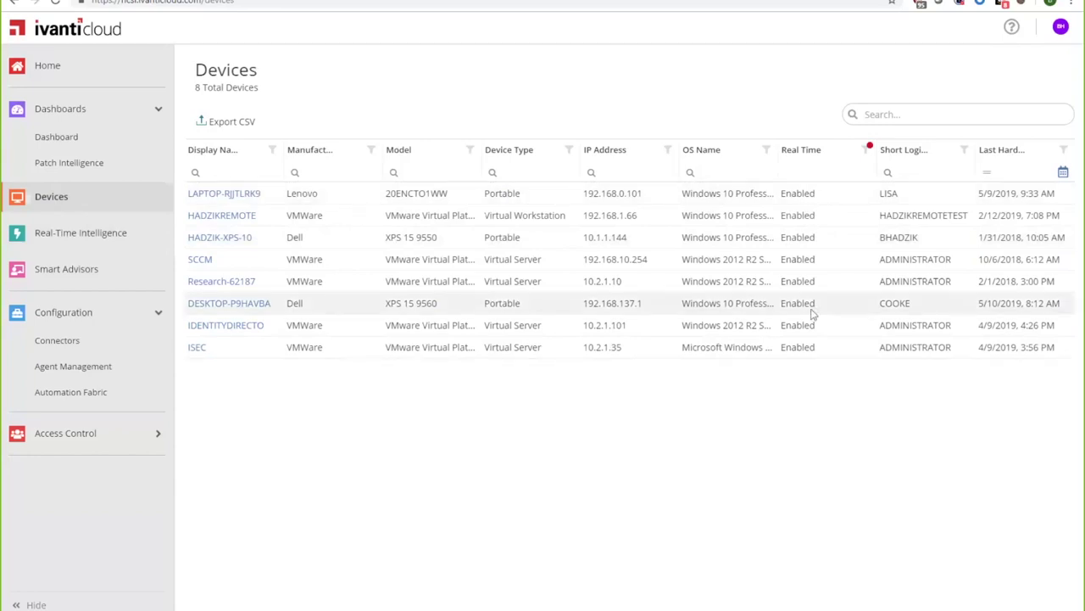
Remove the Enabled filter from the Real Time column of the device list
left_click(865, 149)
left_click(731, 229)
left_click(734, 360)
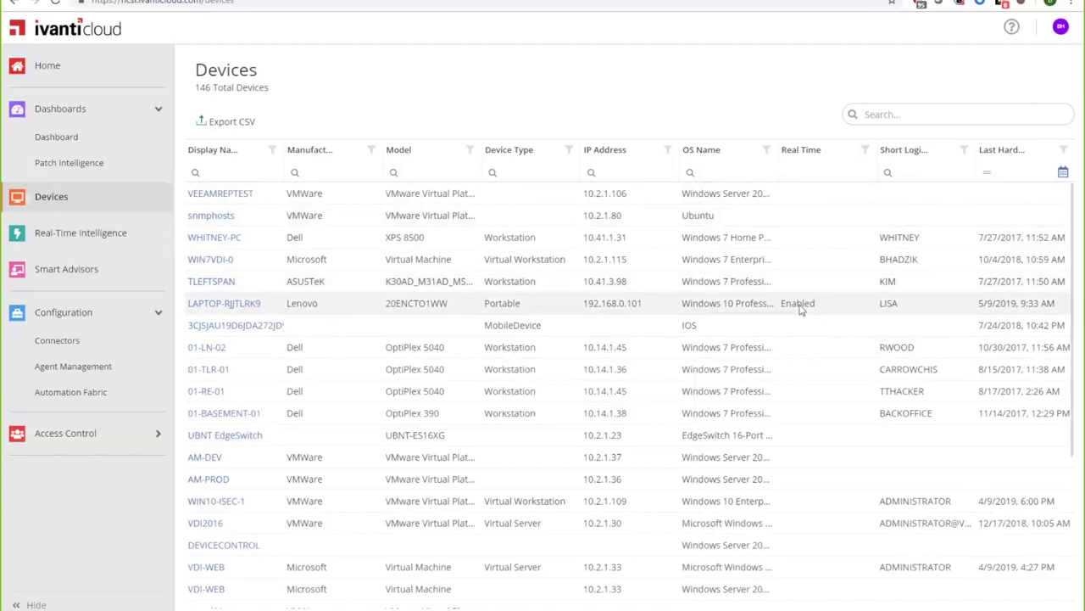
Open the device details of WIN7VDI-0 and look through its overview and detailed view
left_click(216, 261)
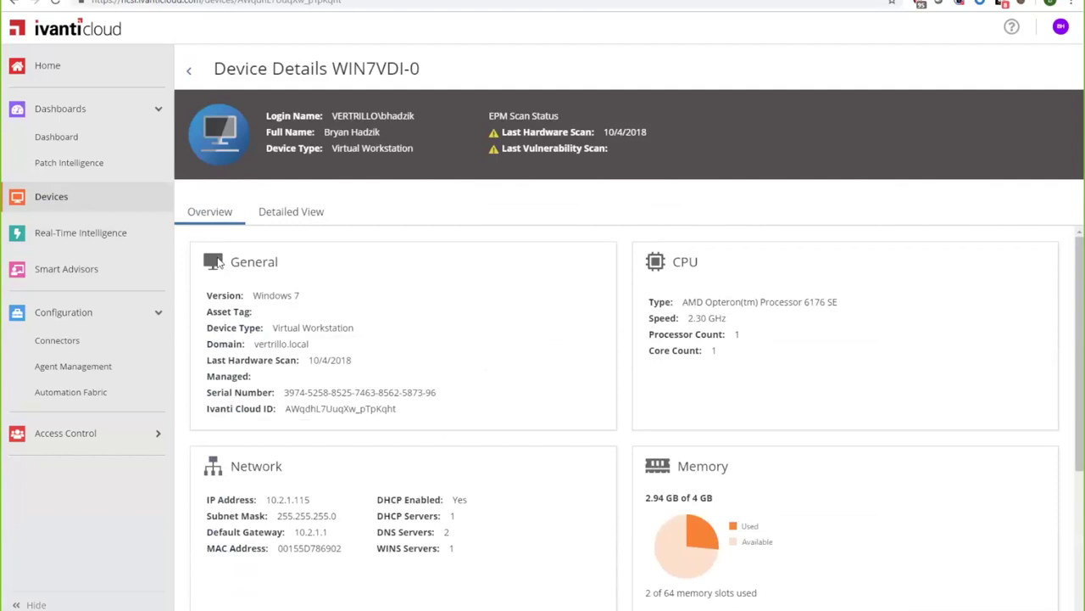
scroll(271, 371, "down", 3)
scroll(270, 366, "up", 3)
left_click(293, 212)
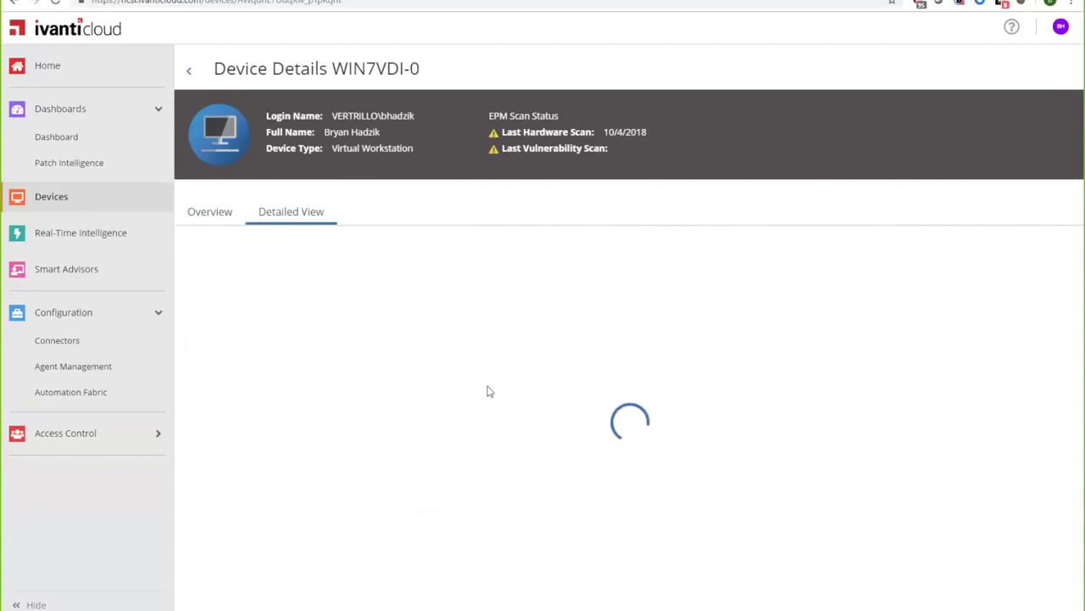
scroll(326, 424, "down", 1)
scroll(326, 424, "down", 5)
scroll(479, 424, "down", 5)
left_click(237, 213)
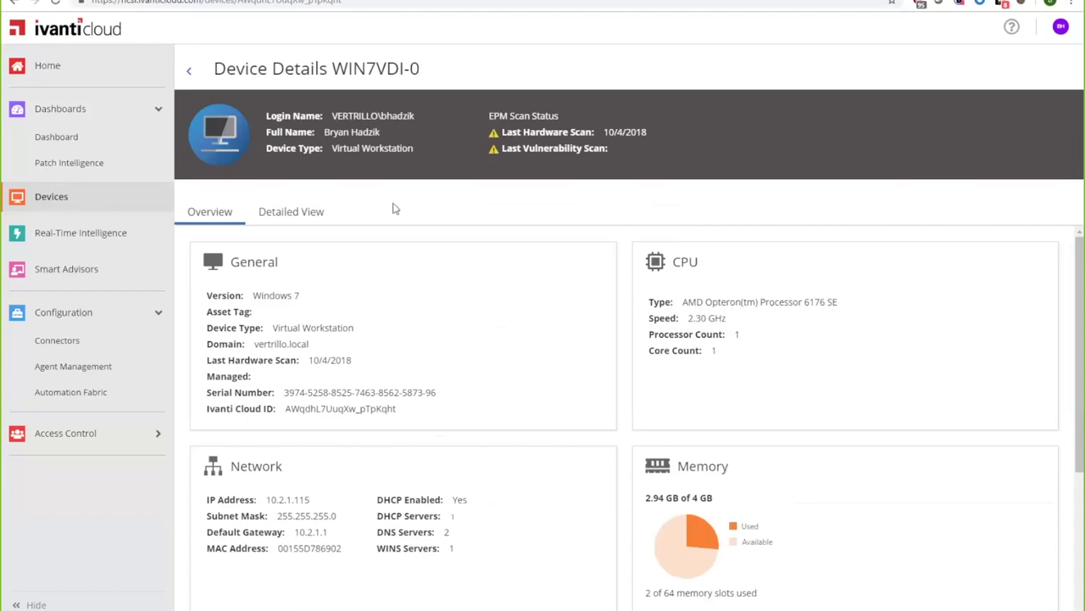
Run the Local Admins query in Real-Time Intelligence and view its results as a list, examining the Category values
left_click(77, 146)
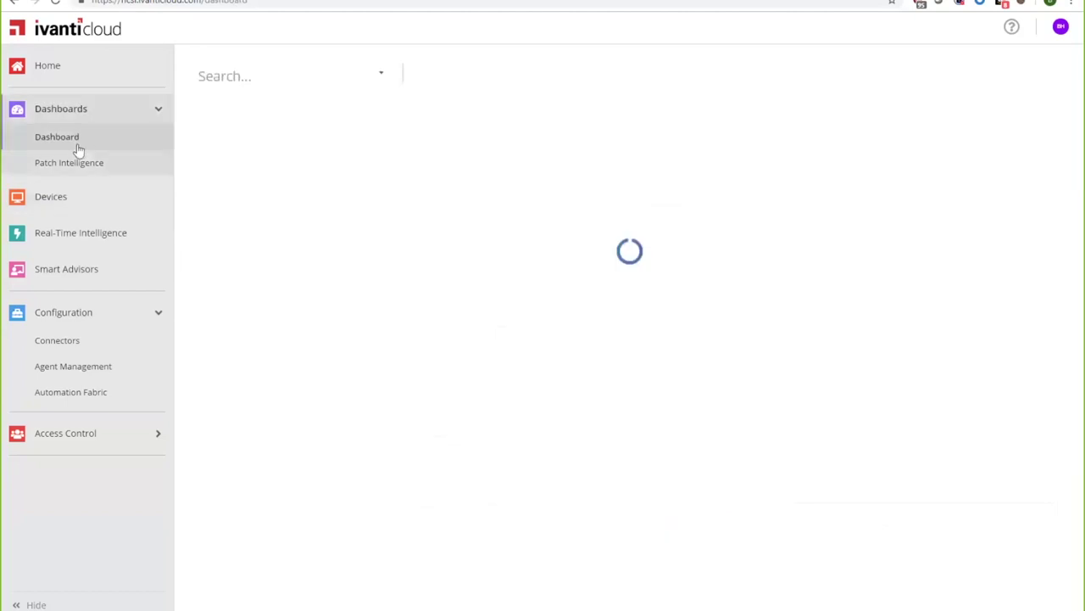
left_click(79, 238)
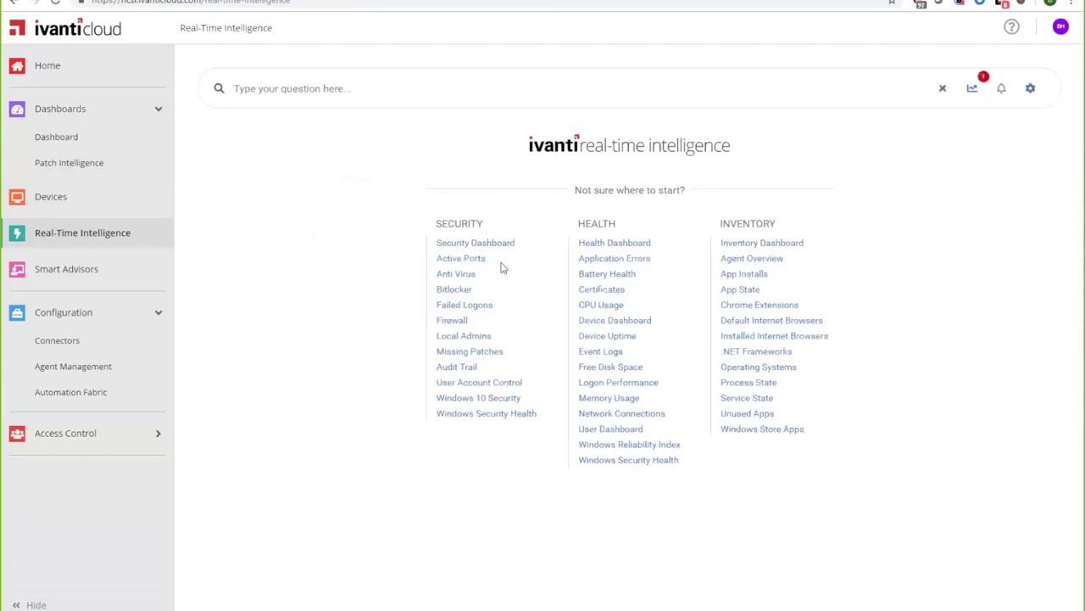
left_click(475, 336)
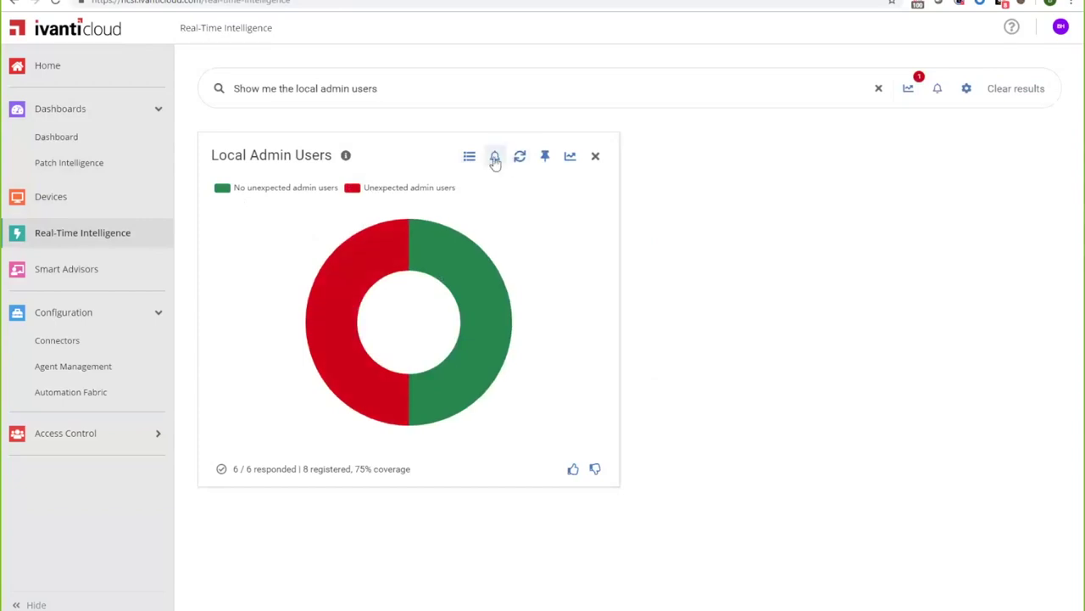
left_click(468, 158)
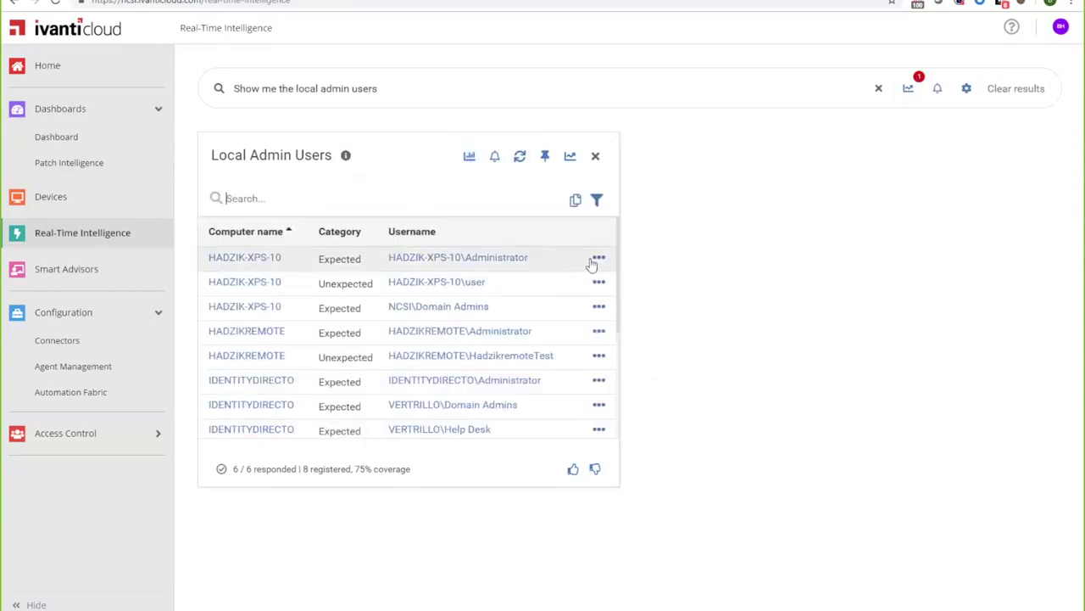
left_click_drag(330, 283, 368, 283)
Use the Local Admin Users results as a device list filter, look through the list, and remove the filter
left_click(598, 202)
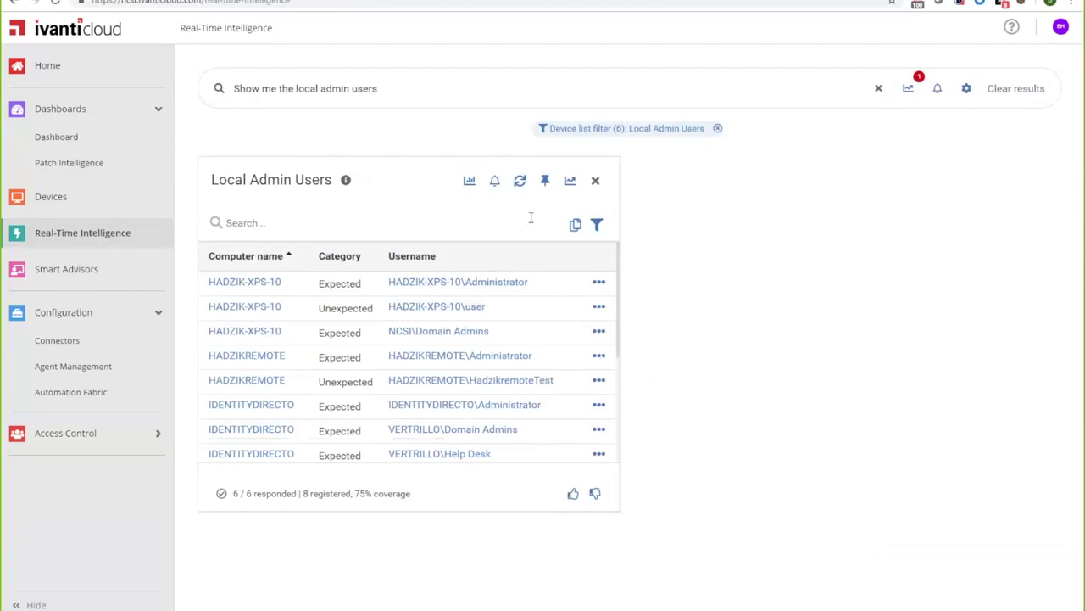
scroll(335, 365, "down", 3)
scroll(335, 363, "up", 3)
left_click(717, 129)
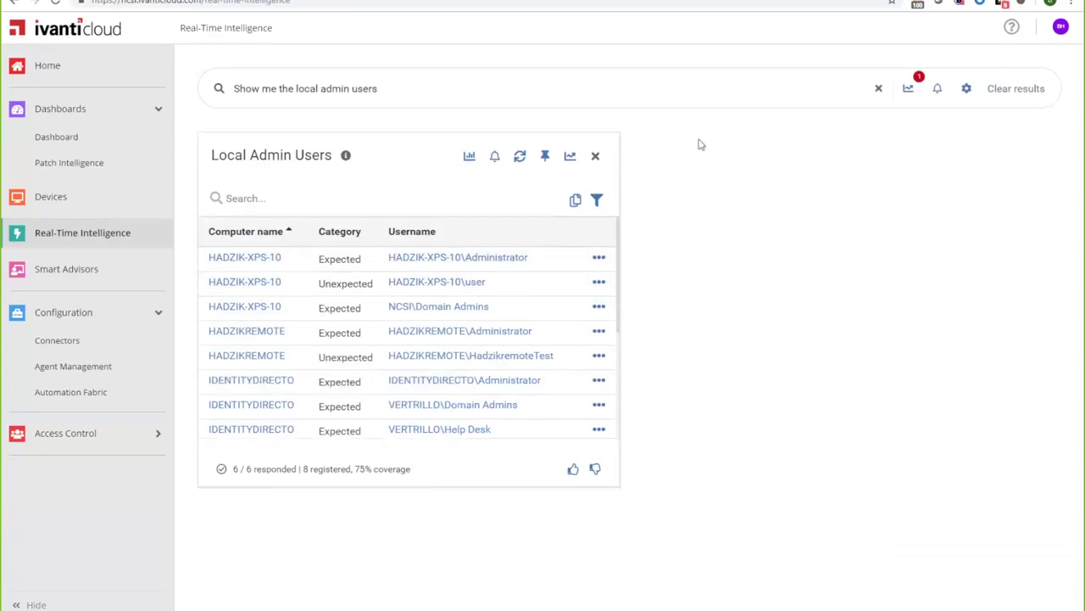
Close the Local Admin Users results with their question and show the trending queries
left_click(596, 156)
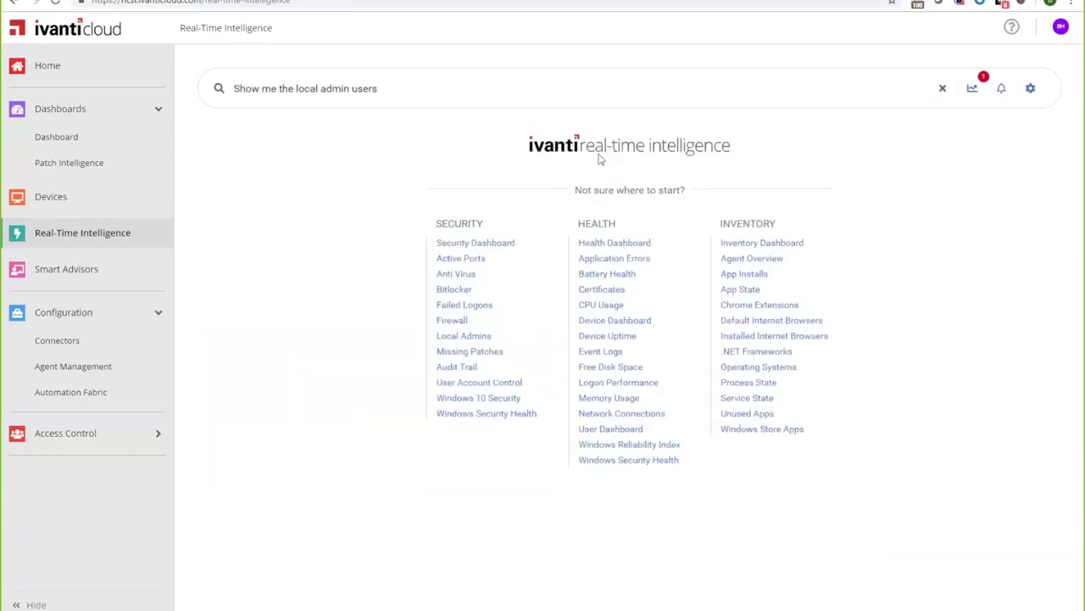
left_click(945, 91)
left_click(944, 319)
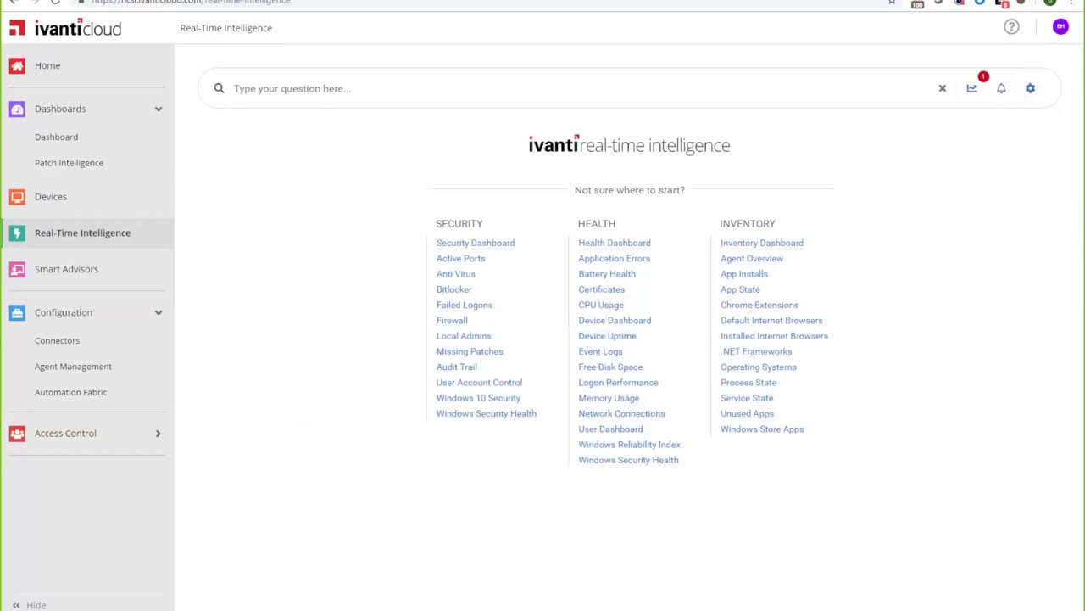
left_click(974, 90)
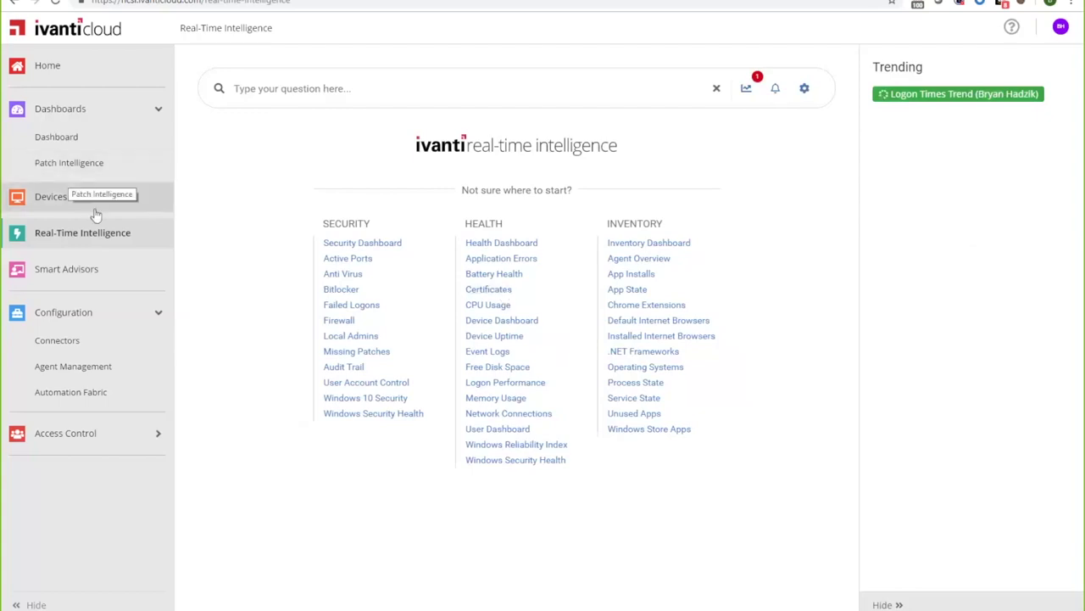
Visit Data Connections and Smart Advisors, and run the Anti Virus query in Real-Time Intelligence
left_click(85, 343)
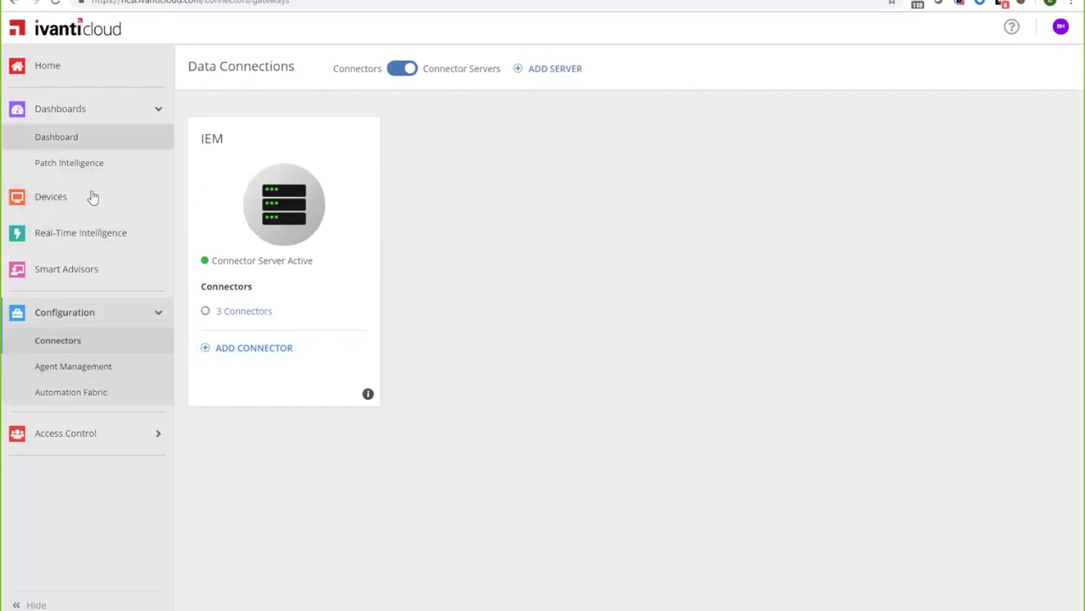
left_click(66, 279)
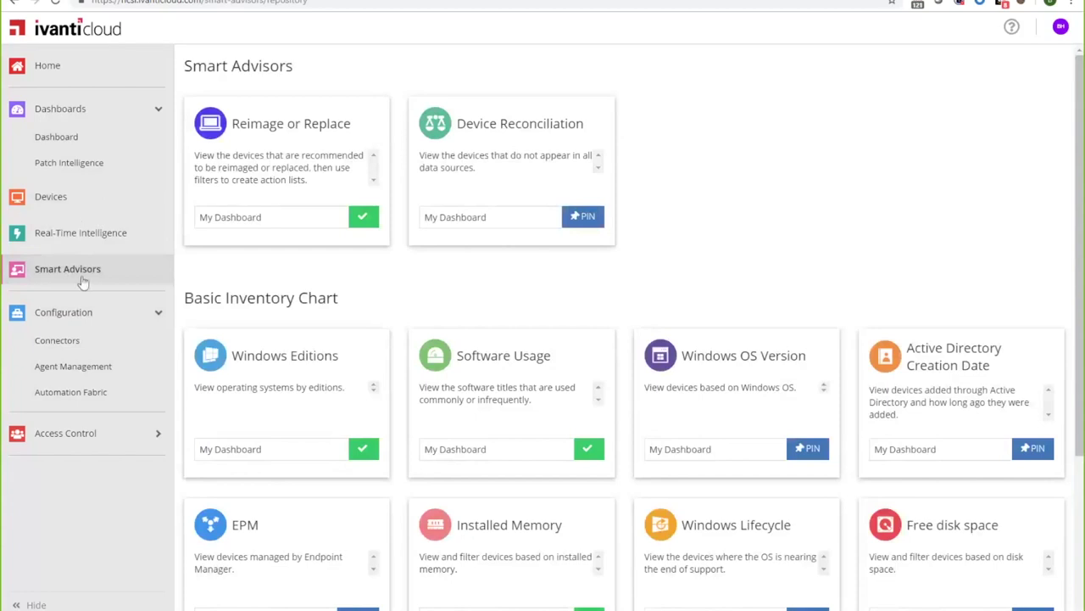
left_click(98, 245)
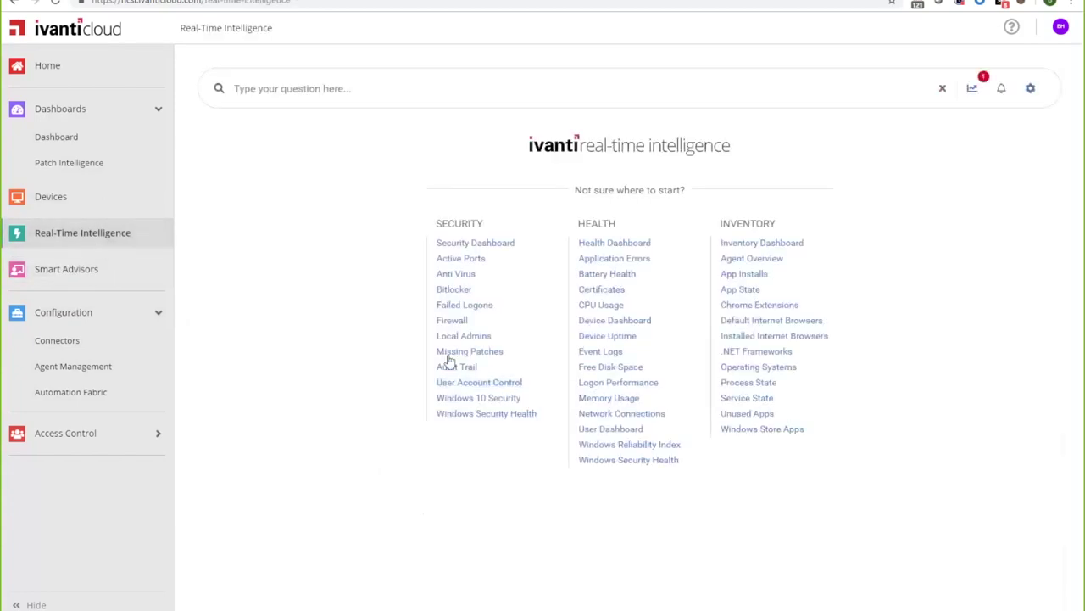
left_click(458, 274)
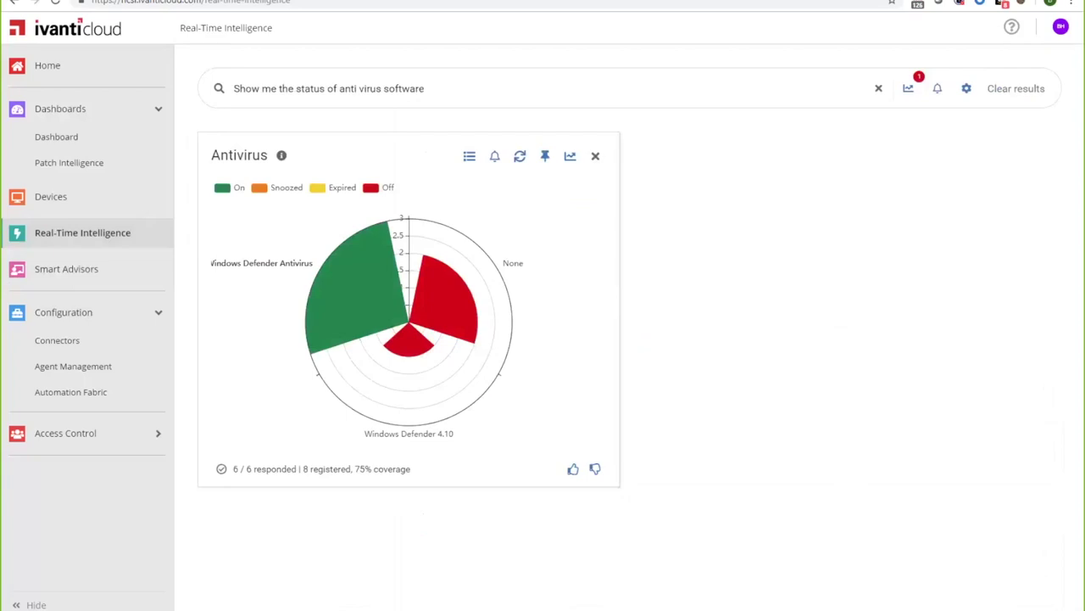
View My Dashboard, then open the Devices list and examine the Model column for the OptiPlex 5040 devices
left_click(70, 138)
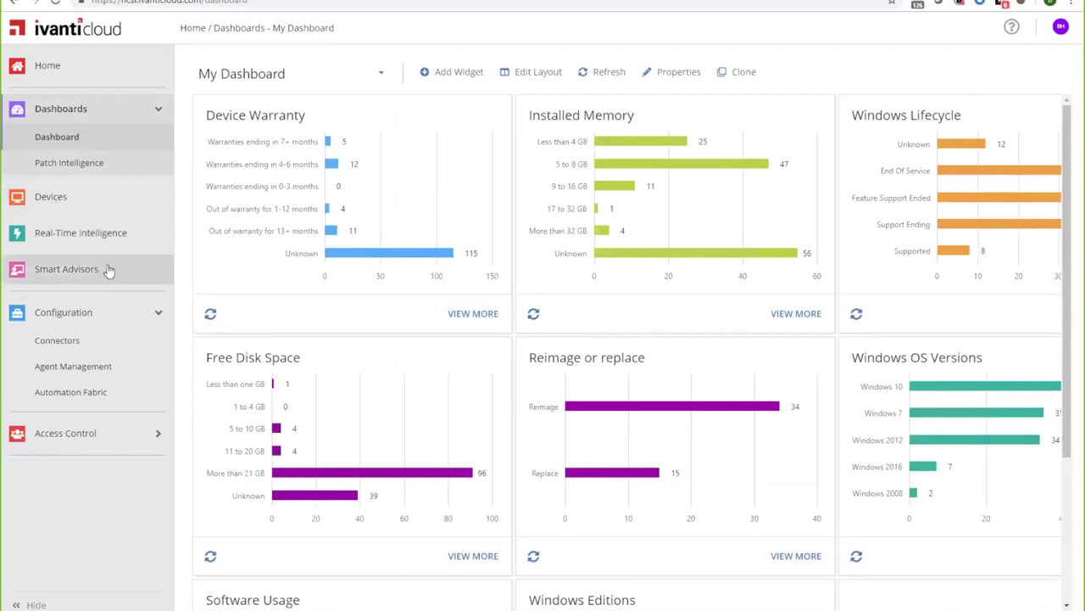
left_click(51, 196)
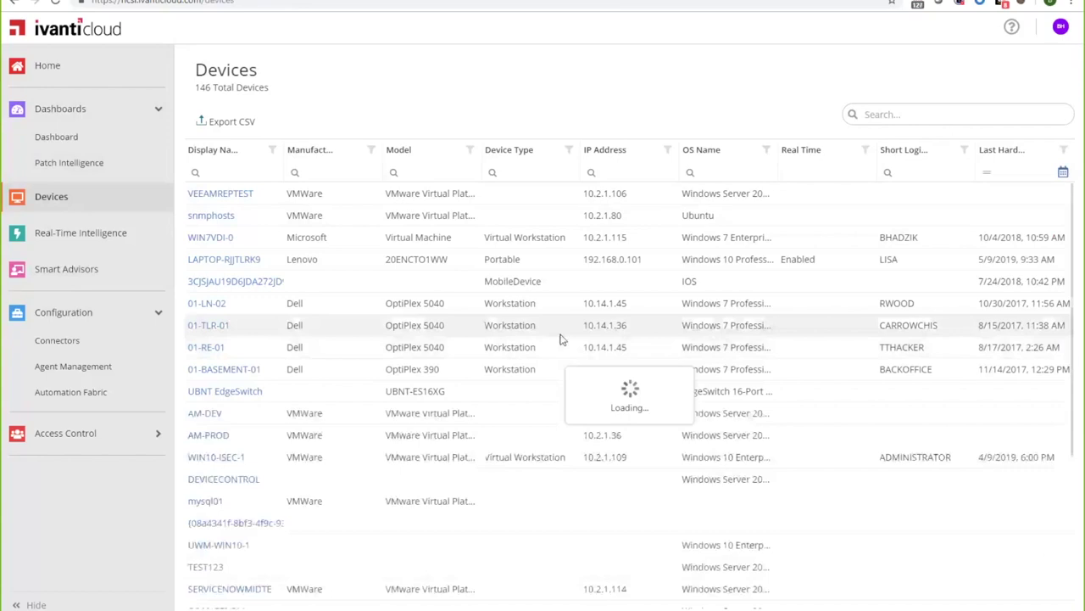
left_click_drag(386, 350, 443, 349)
left_click(441, 349)
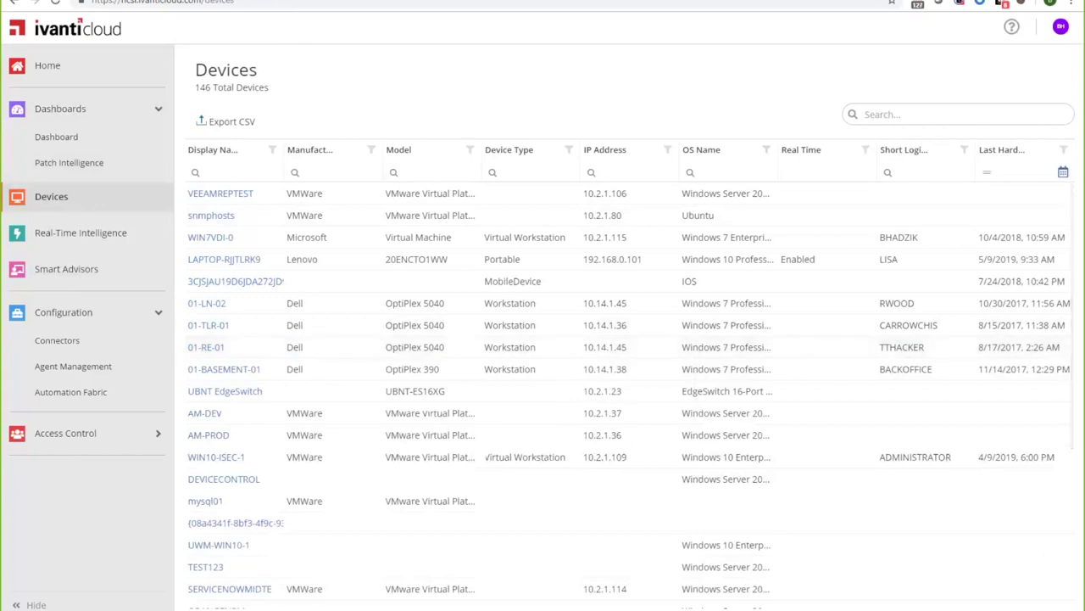
Switch Data Connections from servers to connectors and examine the Active Directory and Data Center Discovery connector types
left_click(71, 343)
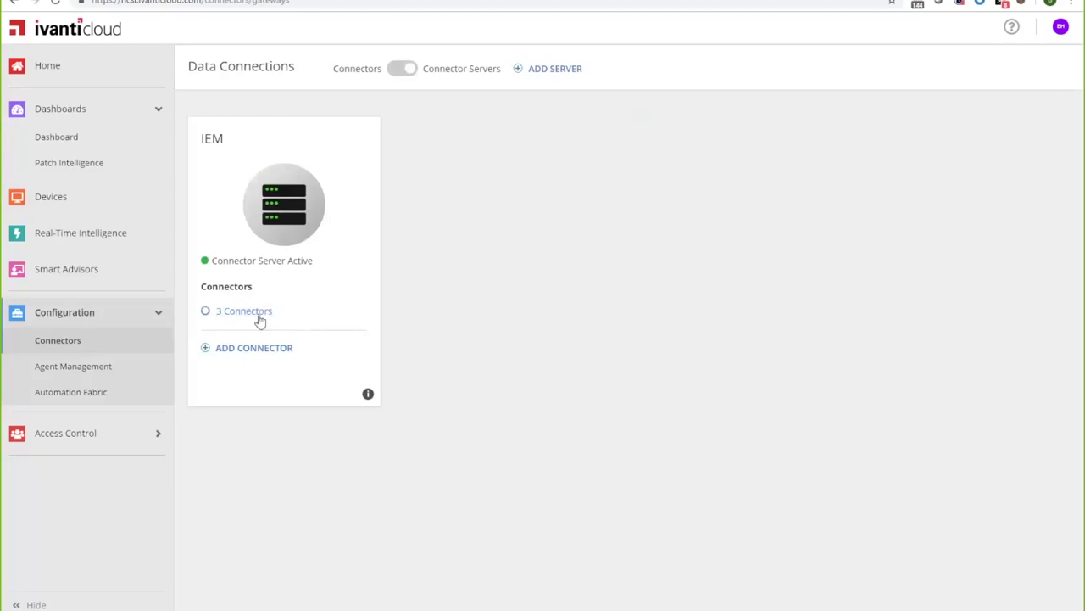
left_click(404, 76)
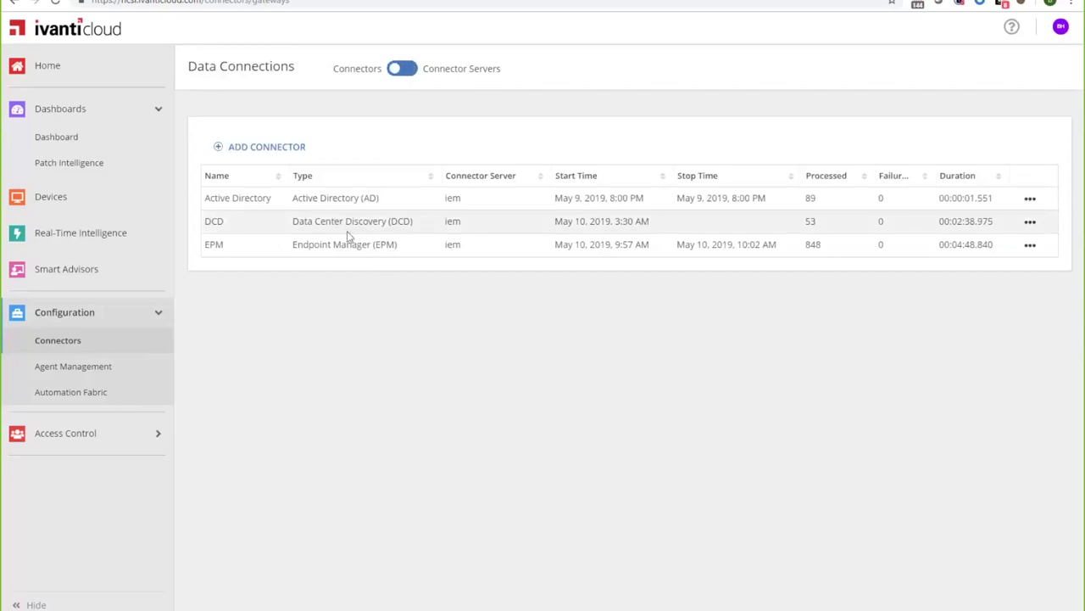
left_click_drag(378, 200, 305, 209)
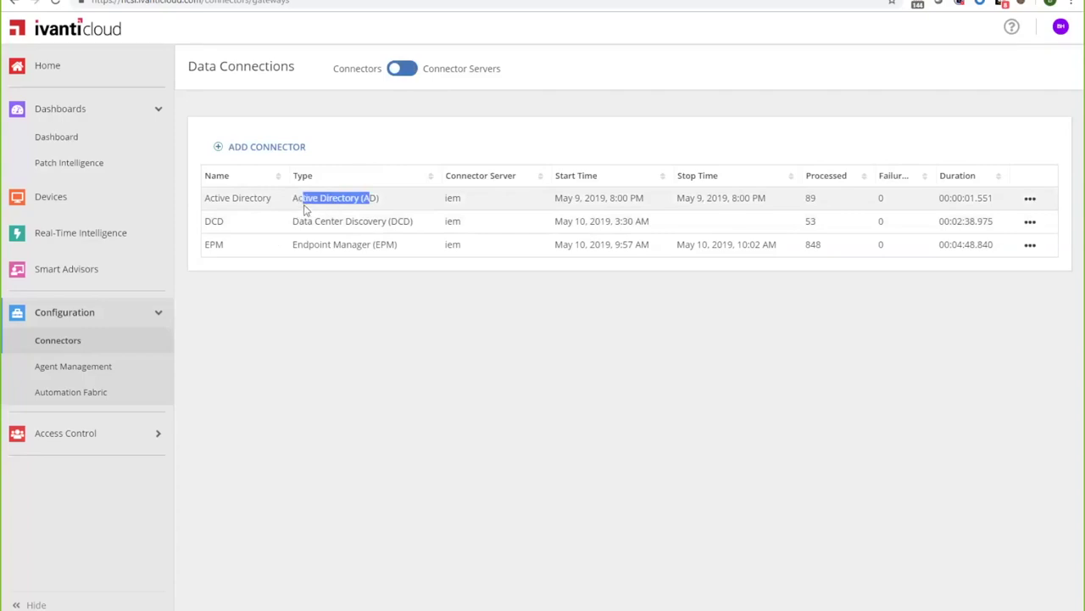
left_click_drag(412, 222, 301, 226)
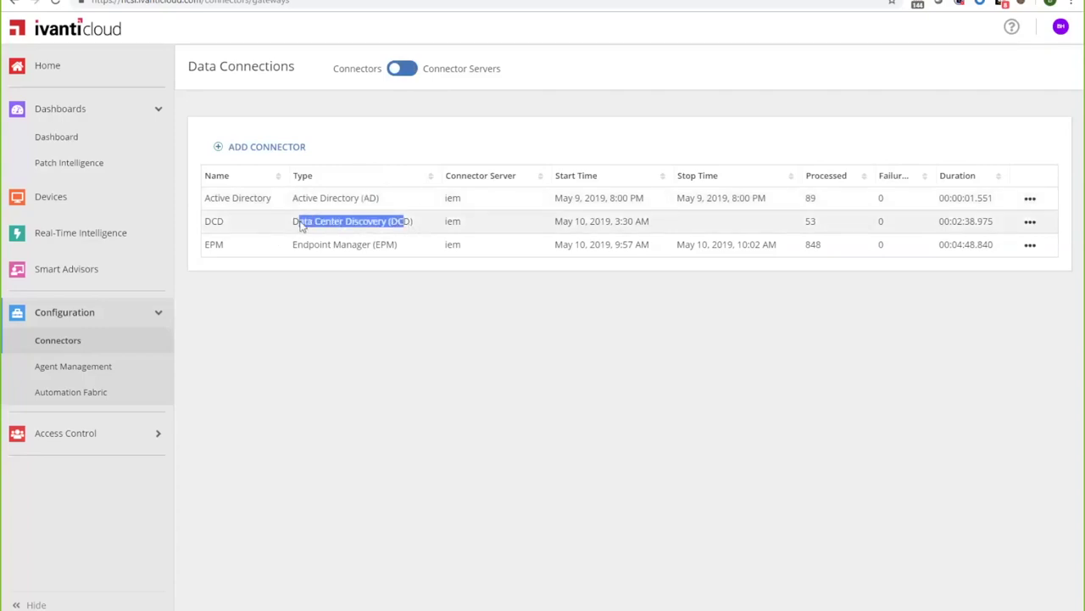
left_click(305, 225)
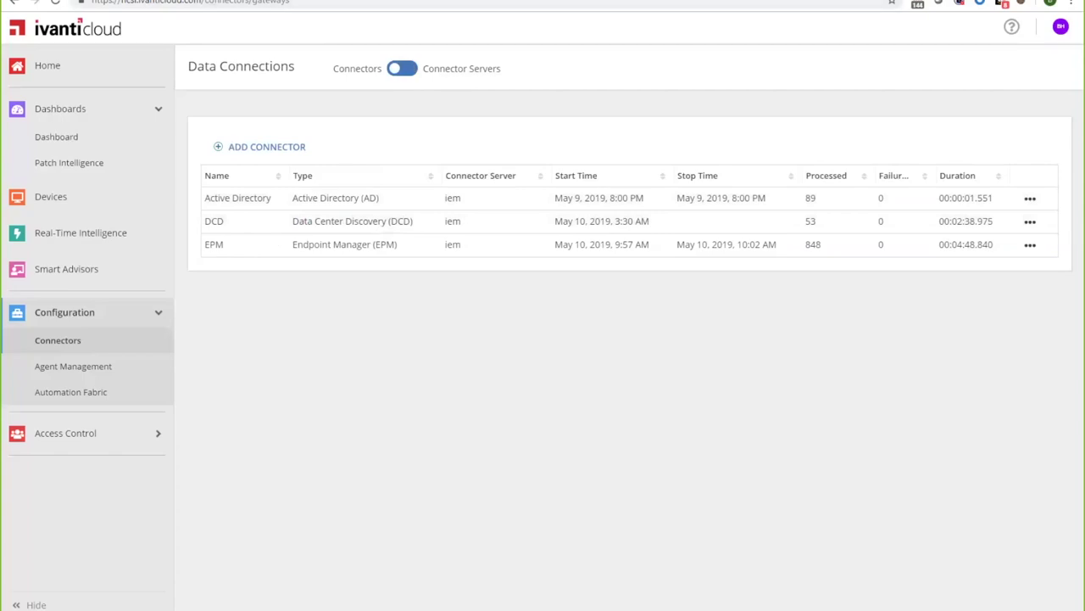
Search the web for mqtt in a new browser tab and read the MQTT v5.0 news on mqtt.org
key("ctrl+t")
type("mqtt")
key("Return")
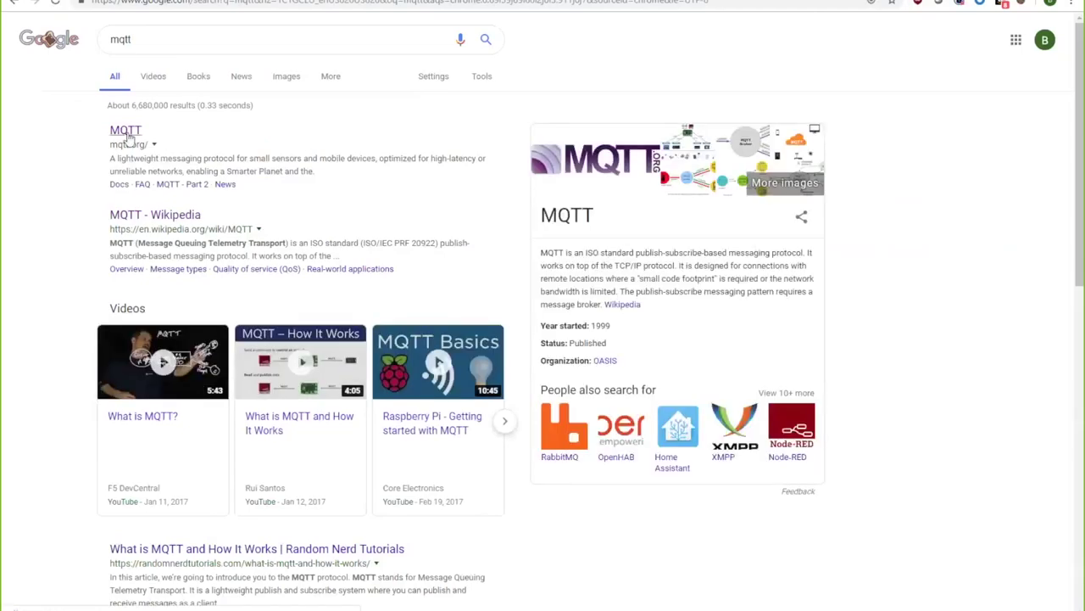
scroll(145, 368, "down", 7)
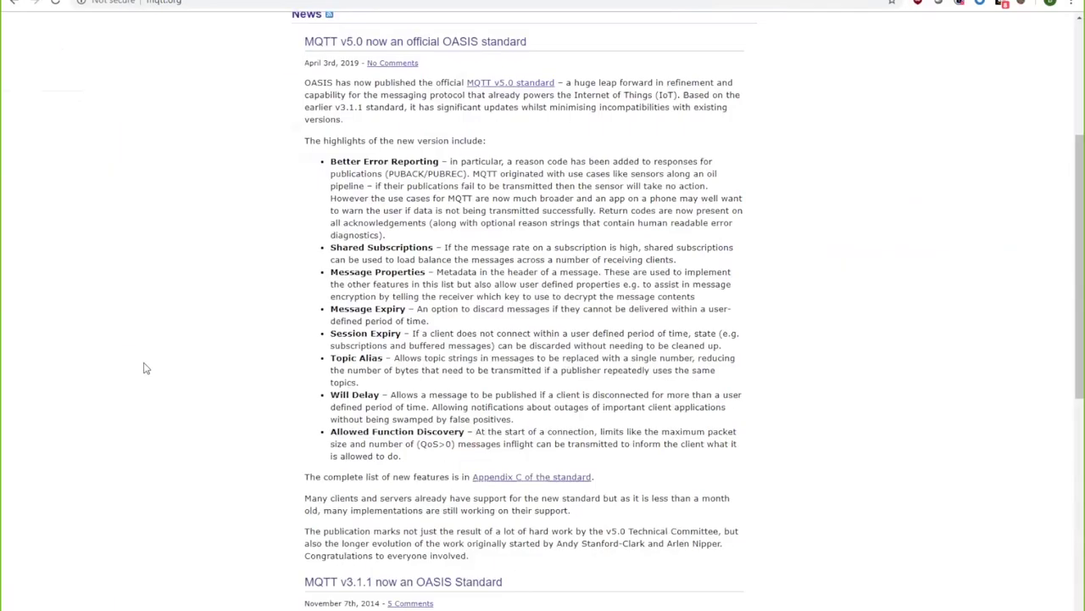
scroll(145, 368, "up", 7)
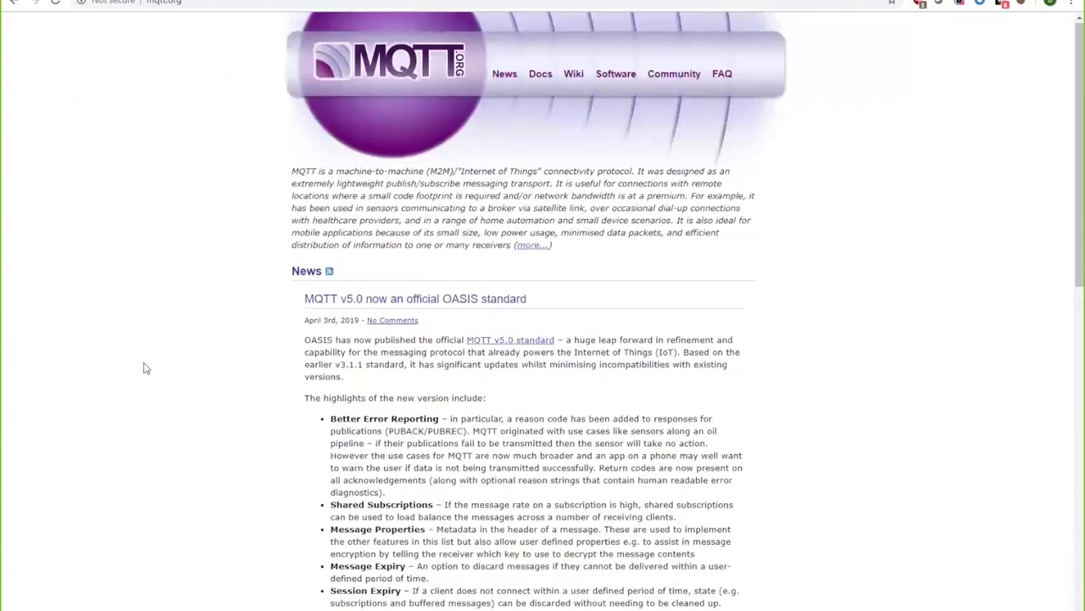
scroll(145, 368, "down", 1)
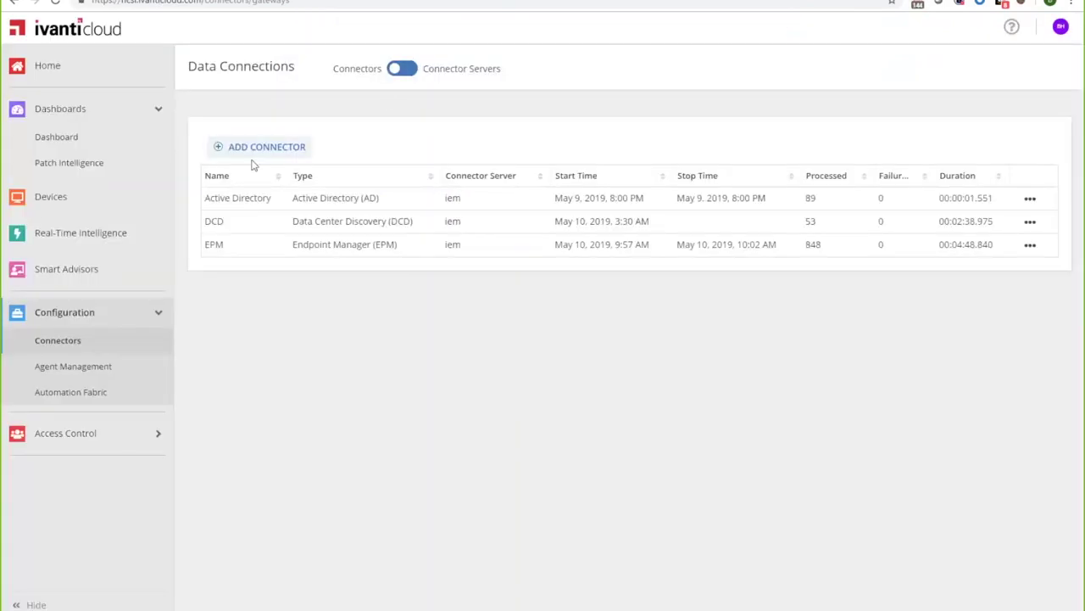
Switch Data Connections to connector servers, and review the add-server utility prompt and the connector types available for the IEM server
left_click(402, 69)
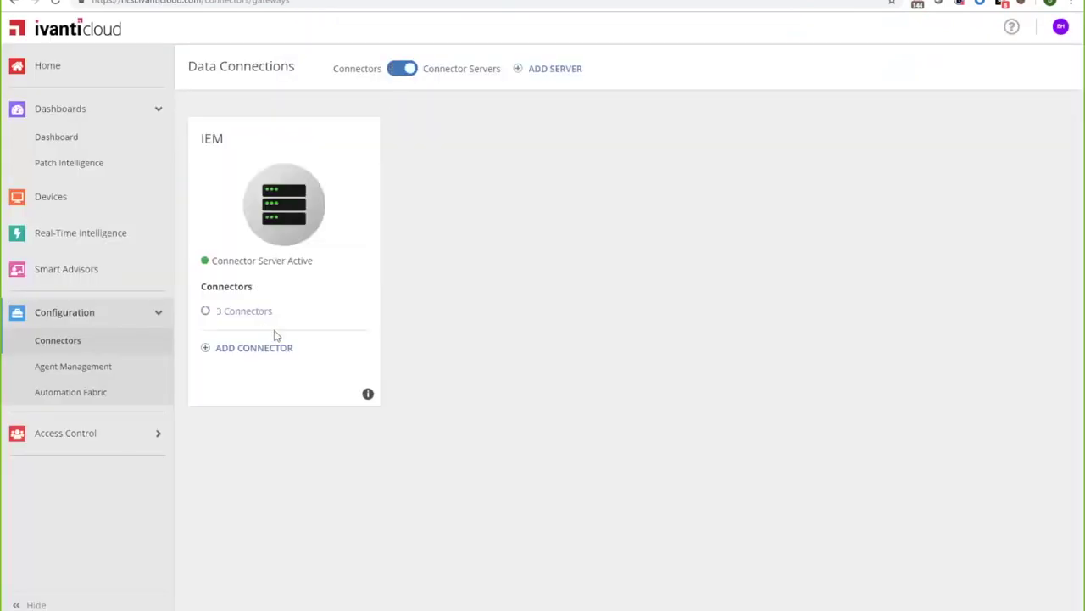
left_click(543, 71)
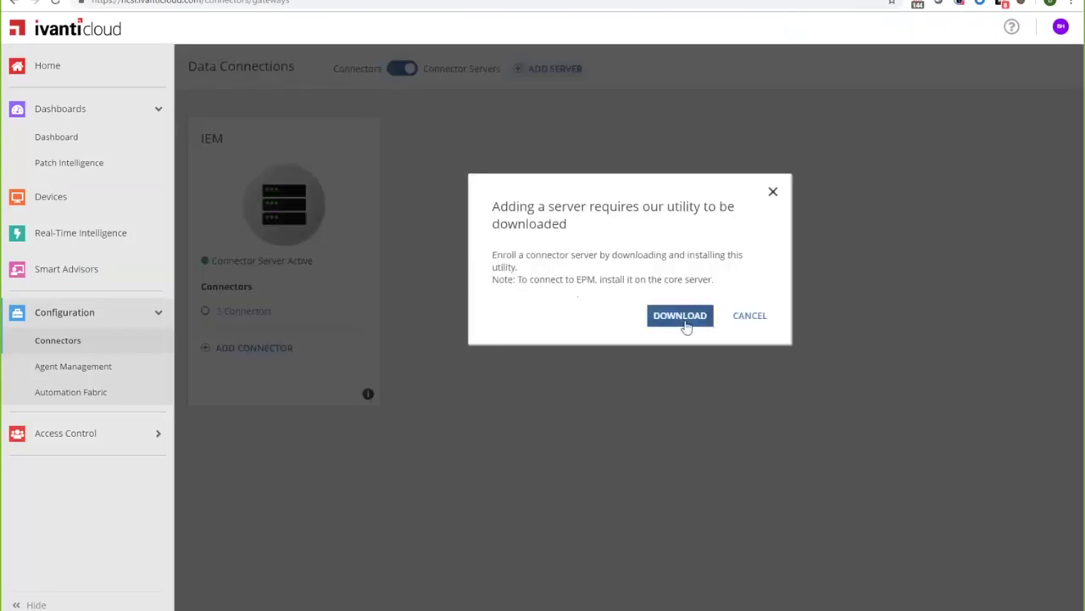
left_click(751, 315)
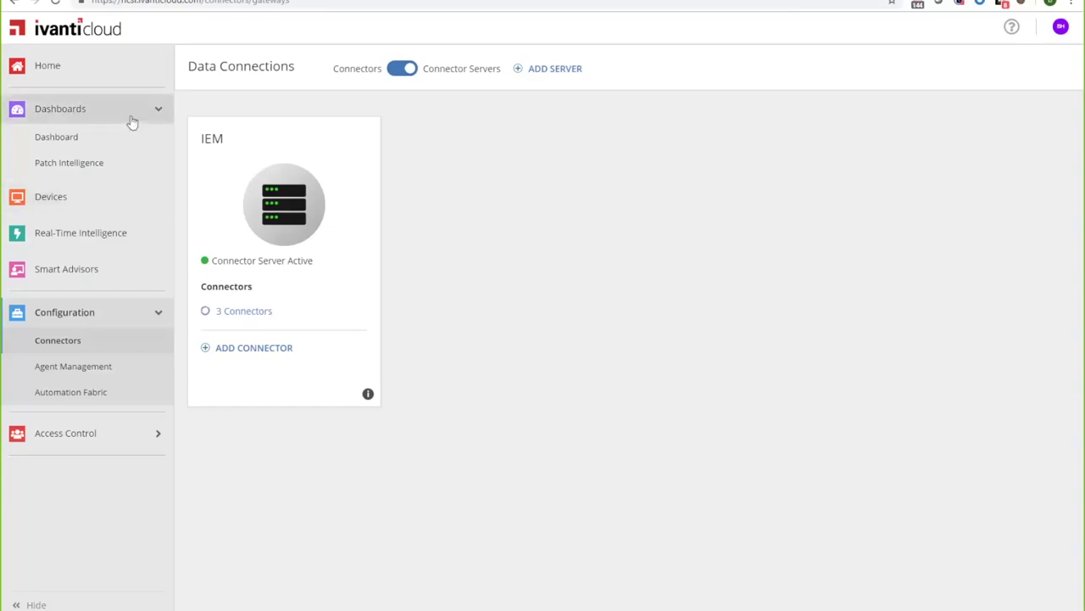
left_click(258, 356)
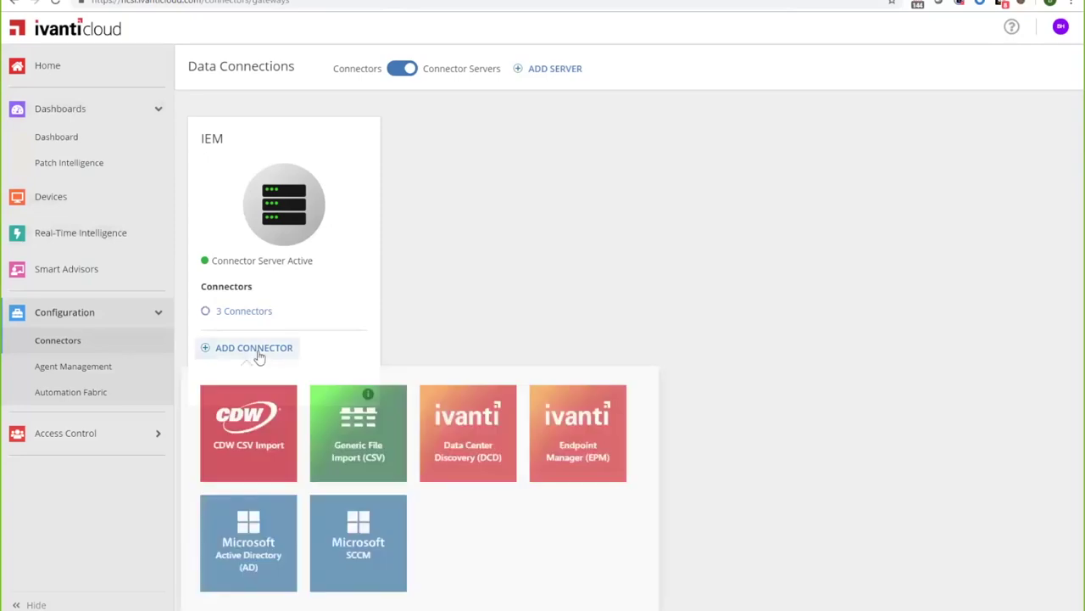
left_click(479, 471)
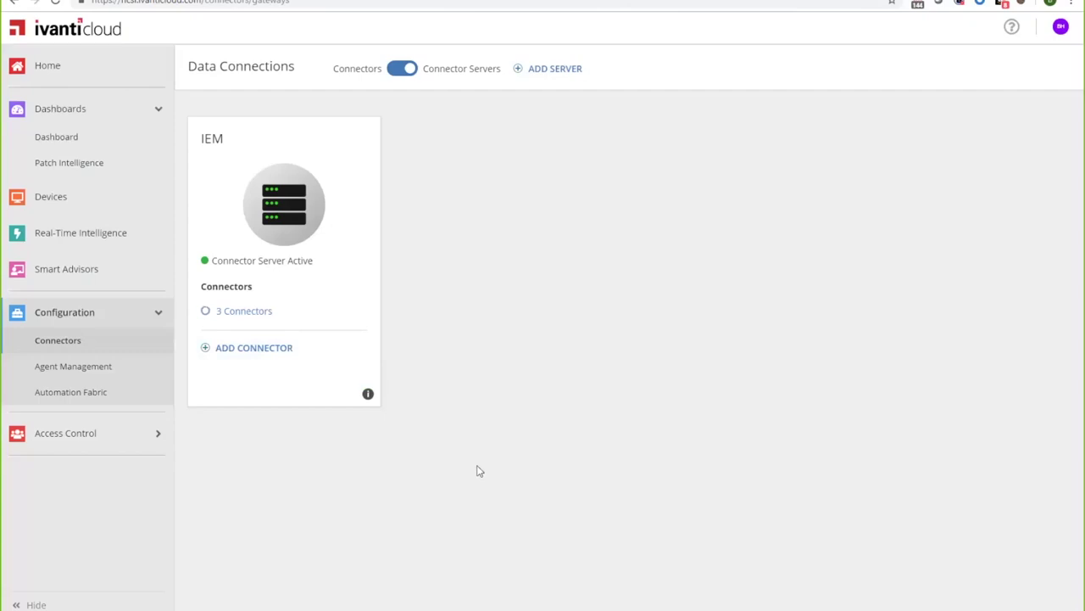
Open the Data Center Discovery site in a new browser tab and log in with the prefilled credentials
key("ctrl+t")
type("dcd")
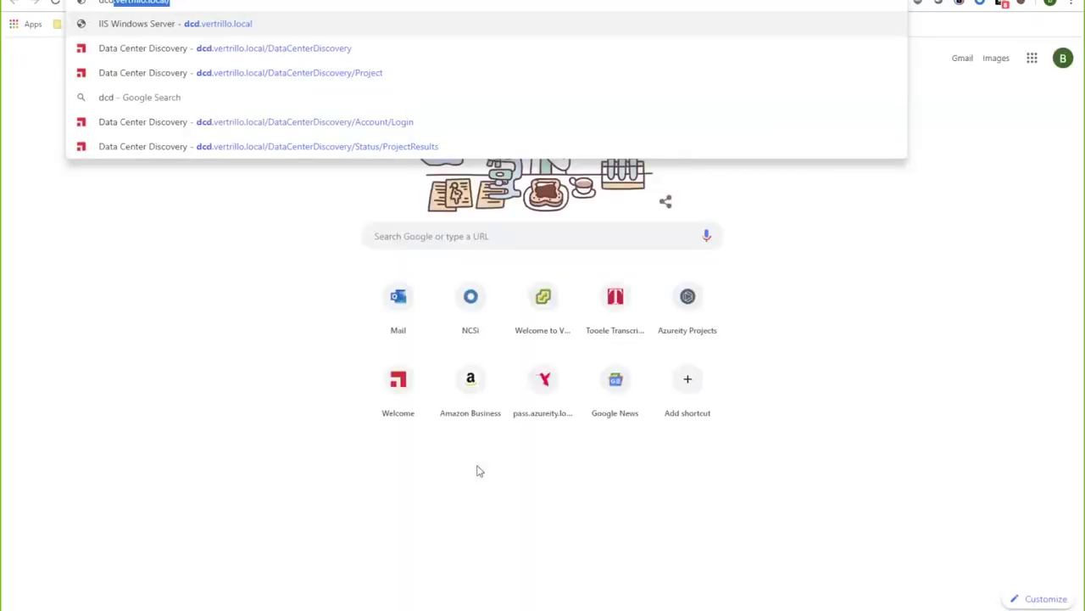
key("Down")
key("Down")
key("Up")
key("Return")
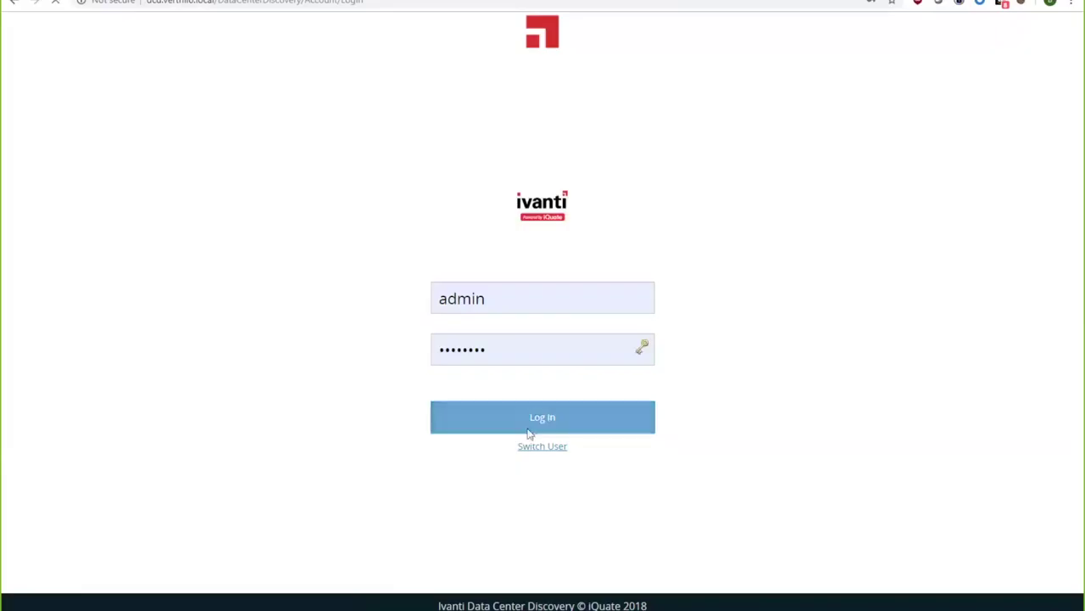
left_click(528, 428)
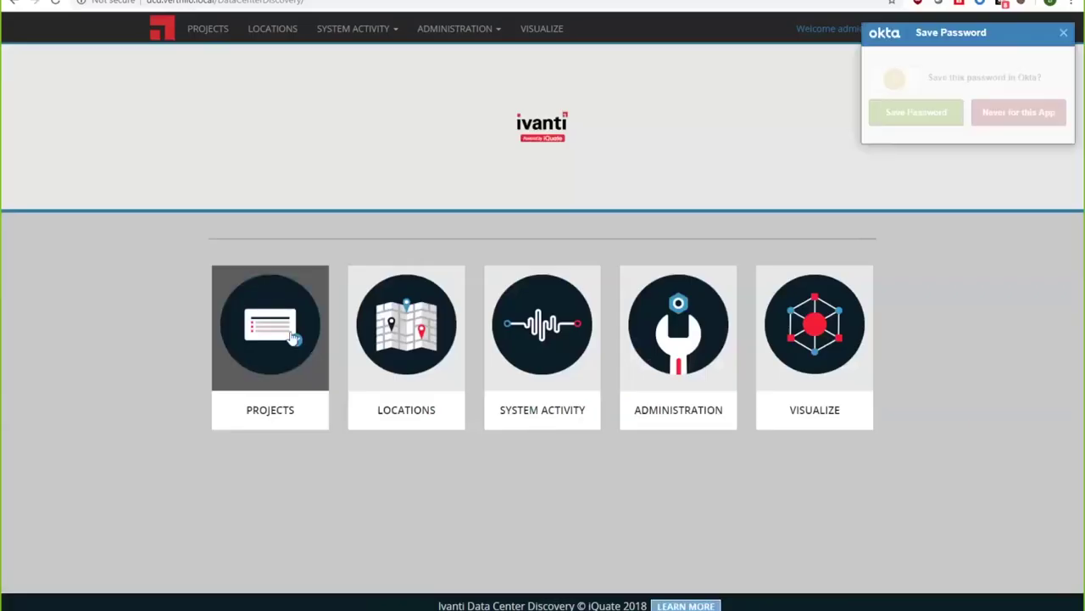
Open the completed Vertrillo Corp project's status and its project results, dismissing the offer to save the password
left_click(294, 337)
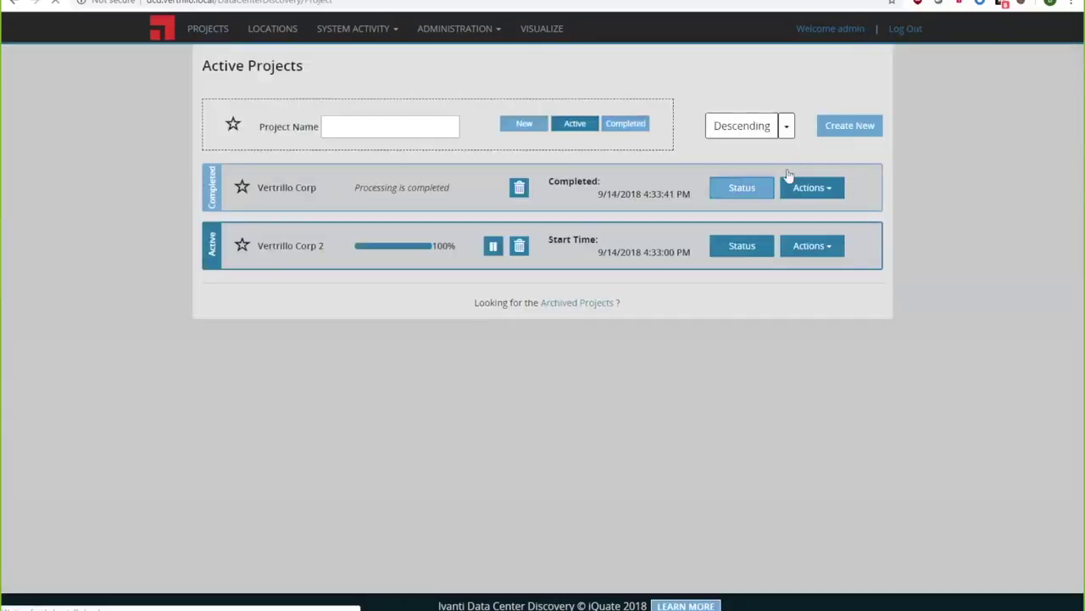
left_click(742, 187)
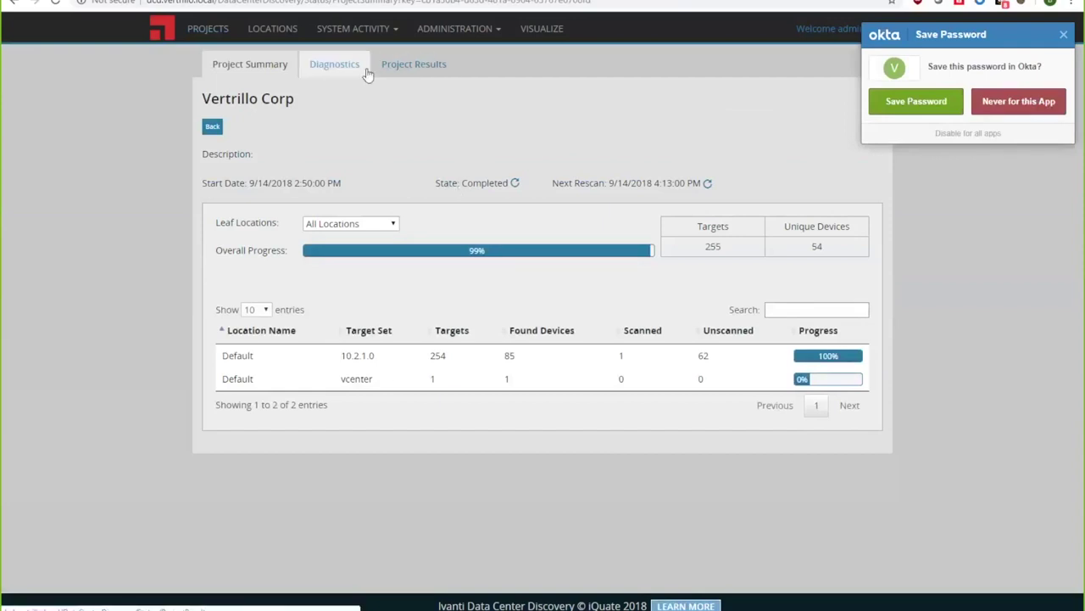
left_click(413, 65)
left_click(1054, 35)
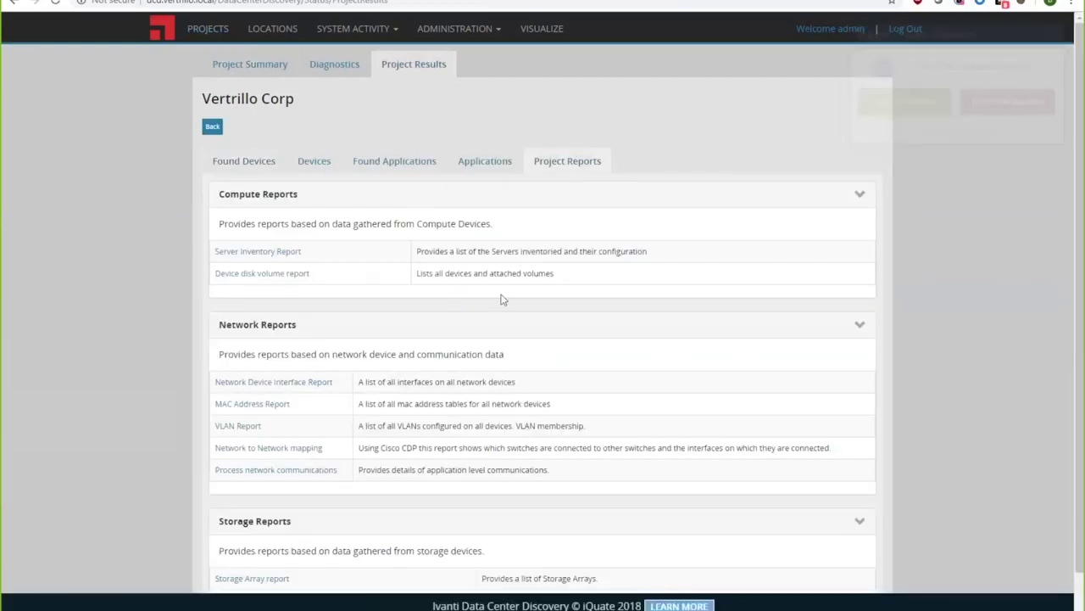
Examine the Vertrillo Corp project's devices, applications such as VEEAMSQL2012 and Hyper-V, and found applications
left_click(313, 162)
left_click(489, 165)
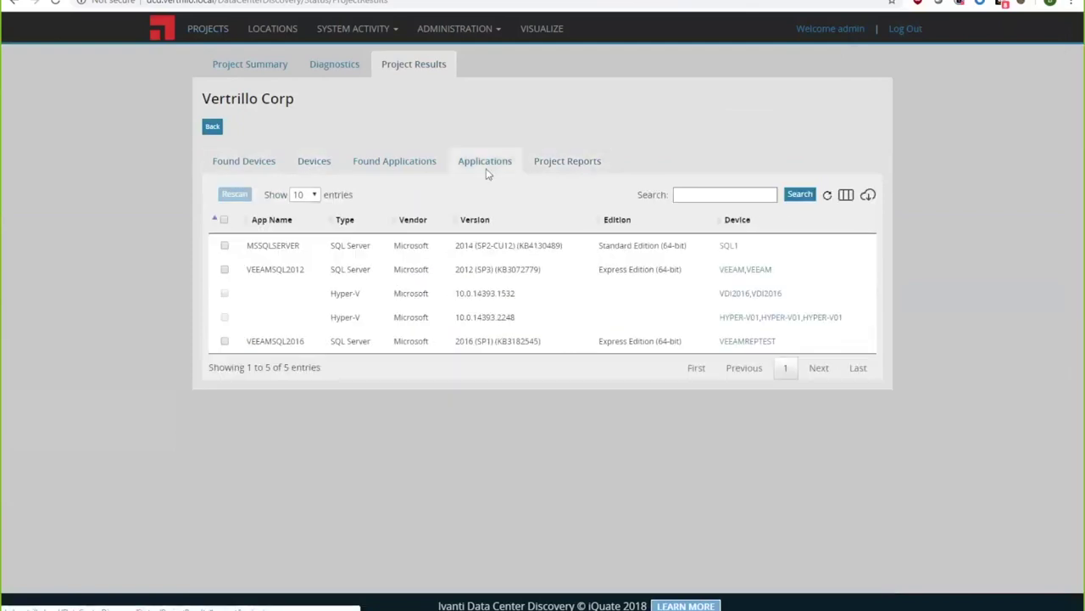
double_click(278, 267)
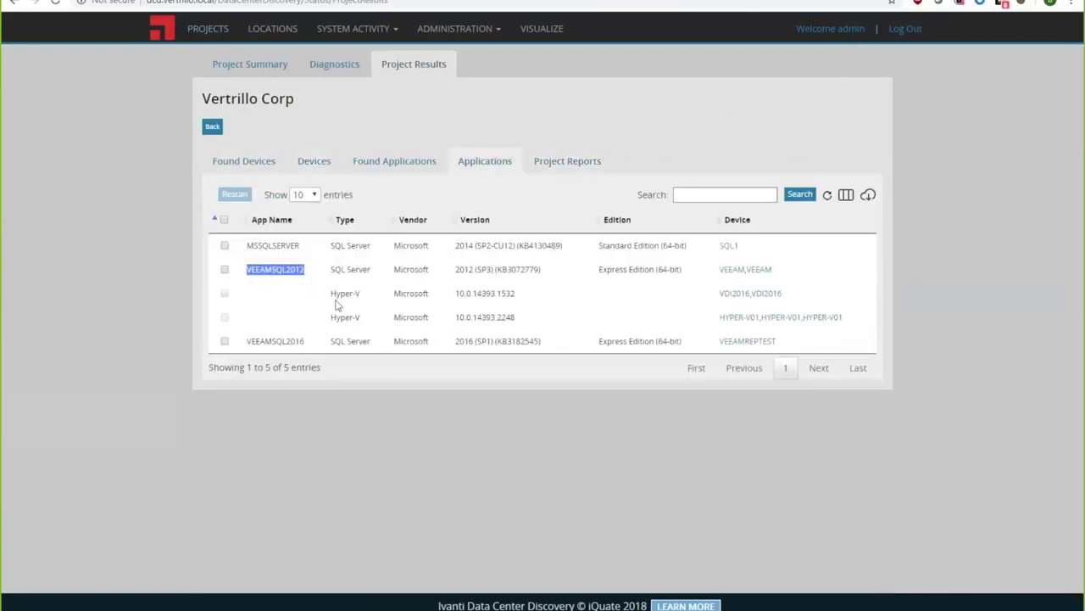
triple_click(335, 303)
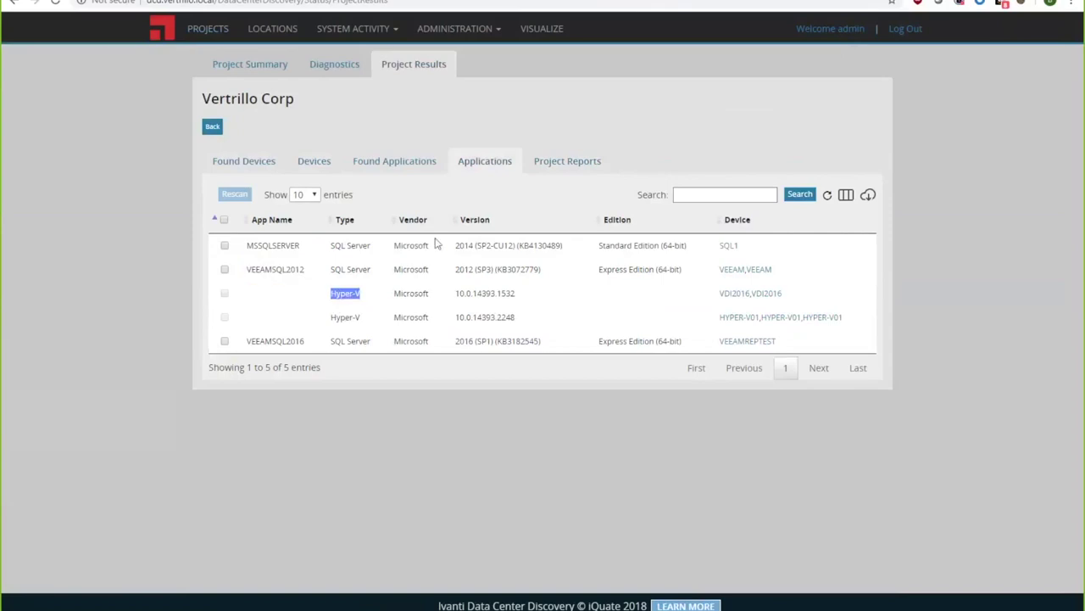
left_click(419, 174)
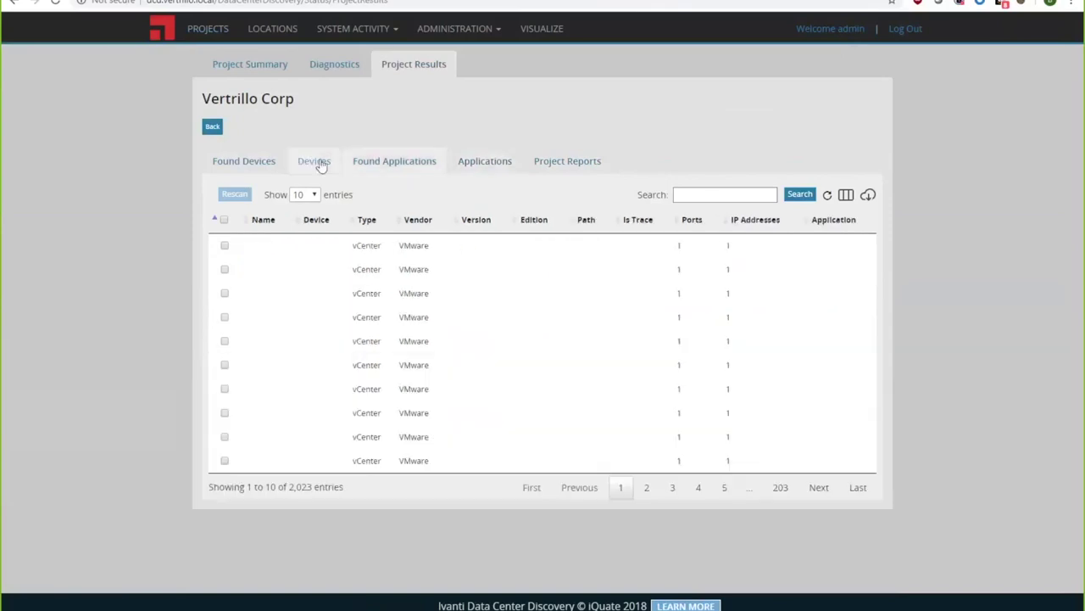
View the Vertrillo Corp diagnostics for targets and applications, and return to the project summary
left_click(305, 74)
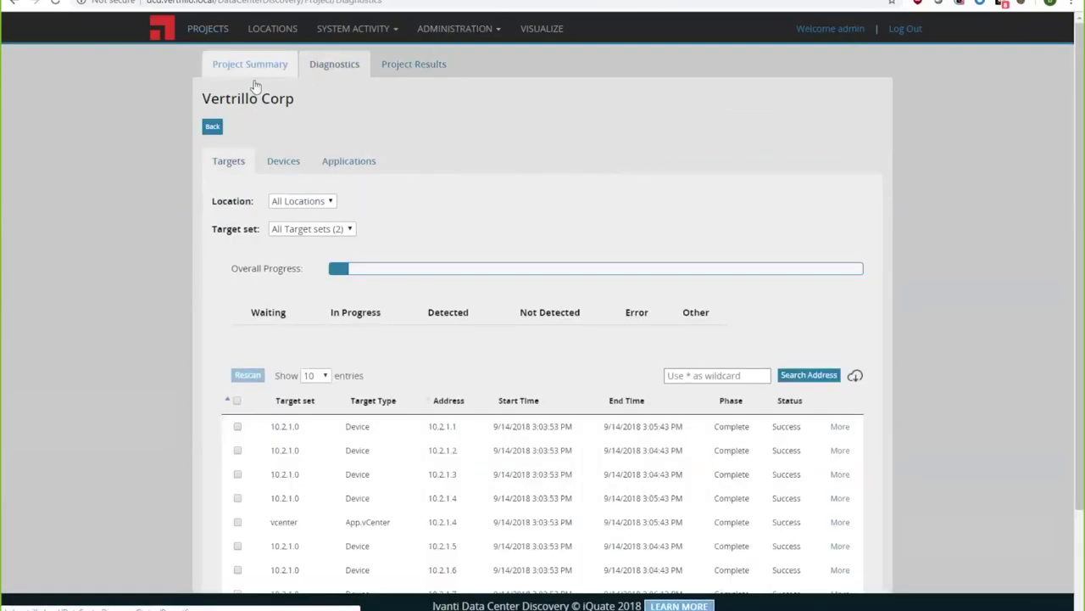
left_click(349, 161)
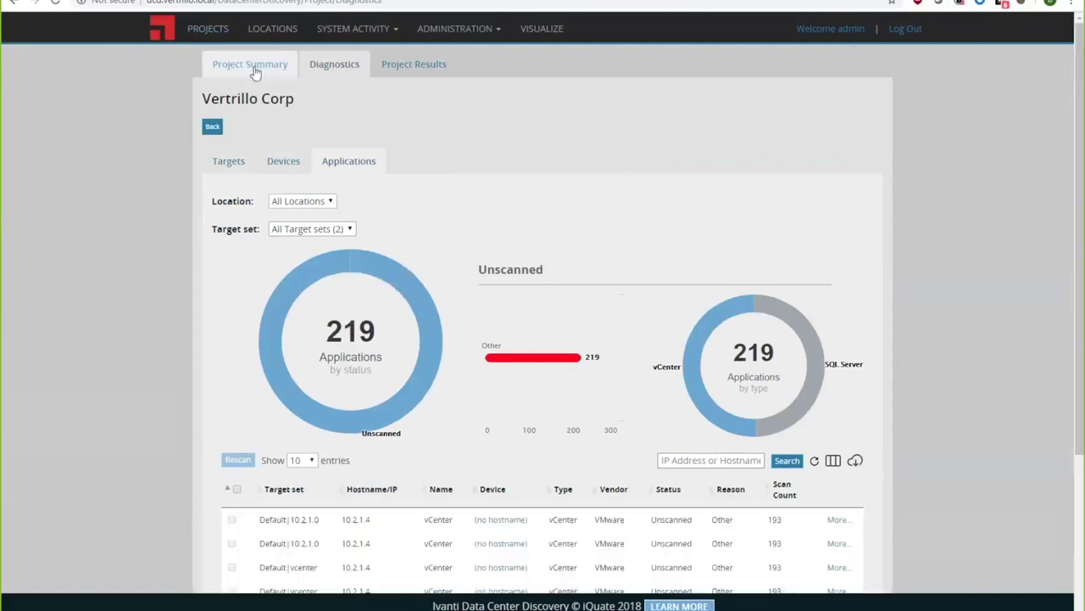
left_click(255, 71)
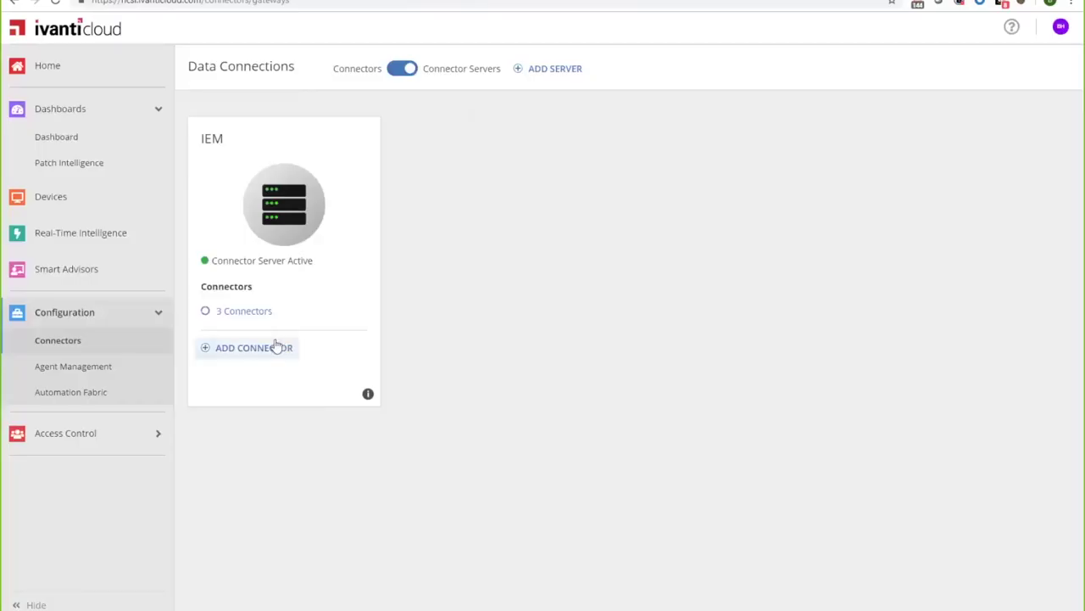
Show the IEM server's connector types in Ivanti Cloud, log out of Data Center Discovery, and close the connector list
left_click(276, 346)
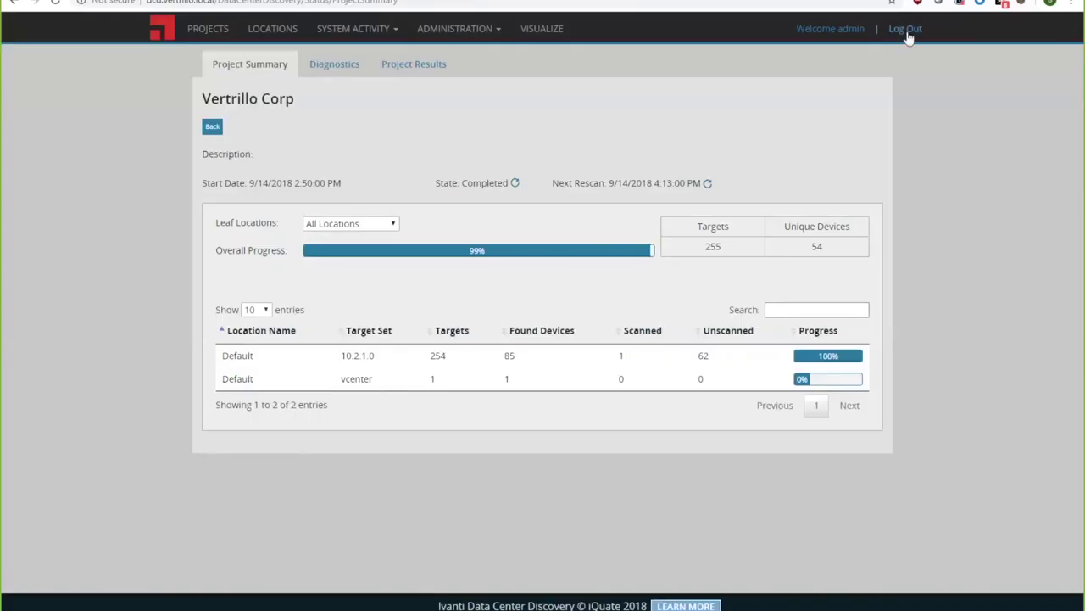
left_click(905, 31)
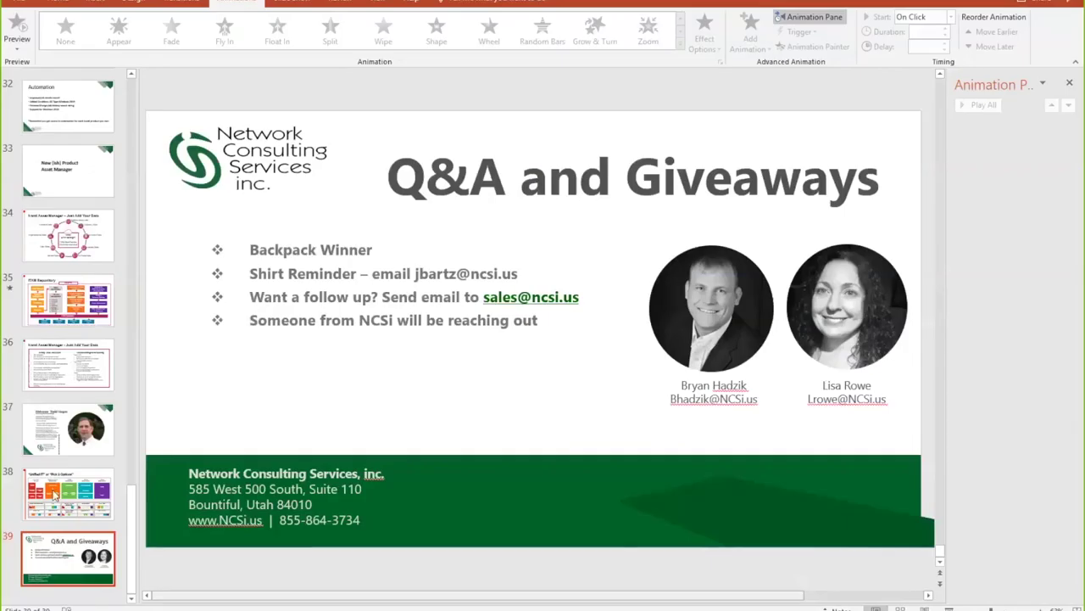
scroll(528, 361, "up", 1)
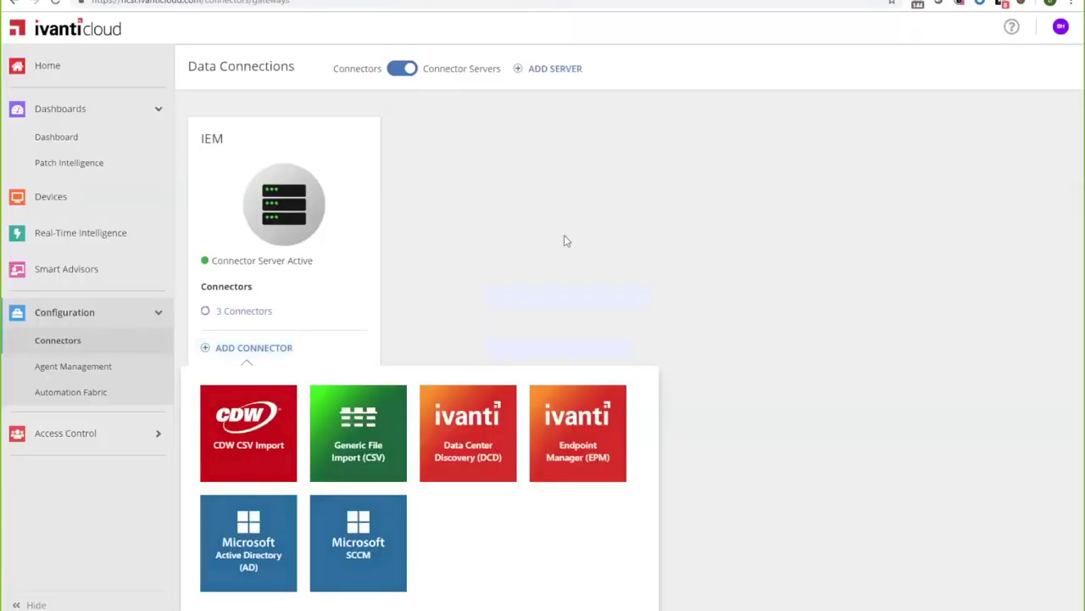
left_click(564, 237)
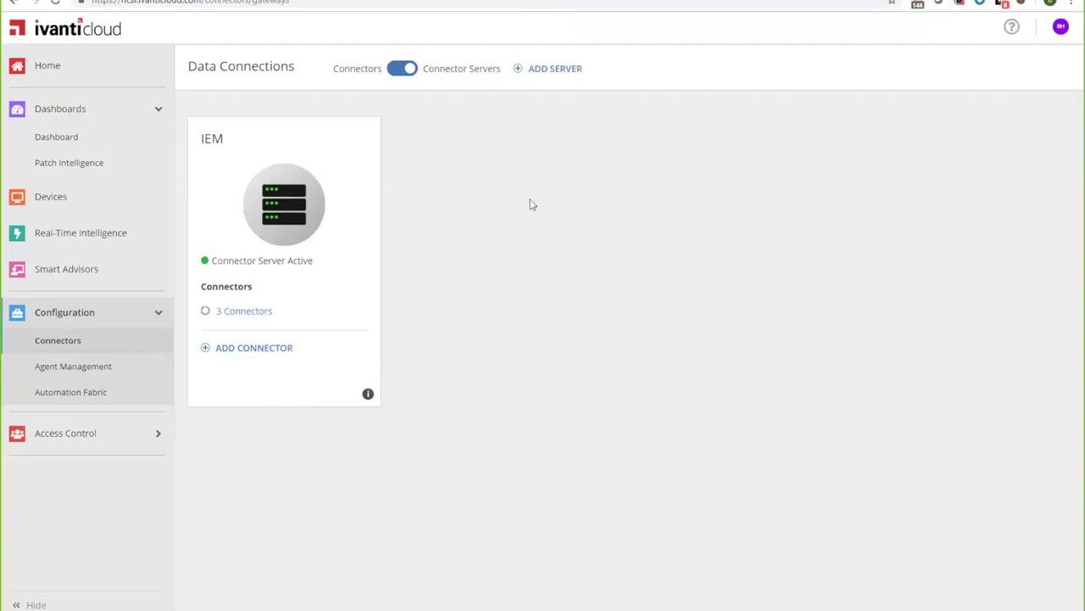
Start a new Automation Fabric integration and filter its selectable tasks by the Ivanti provider
left_click(76, 392)
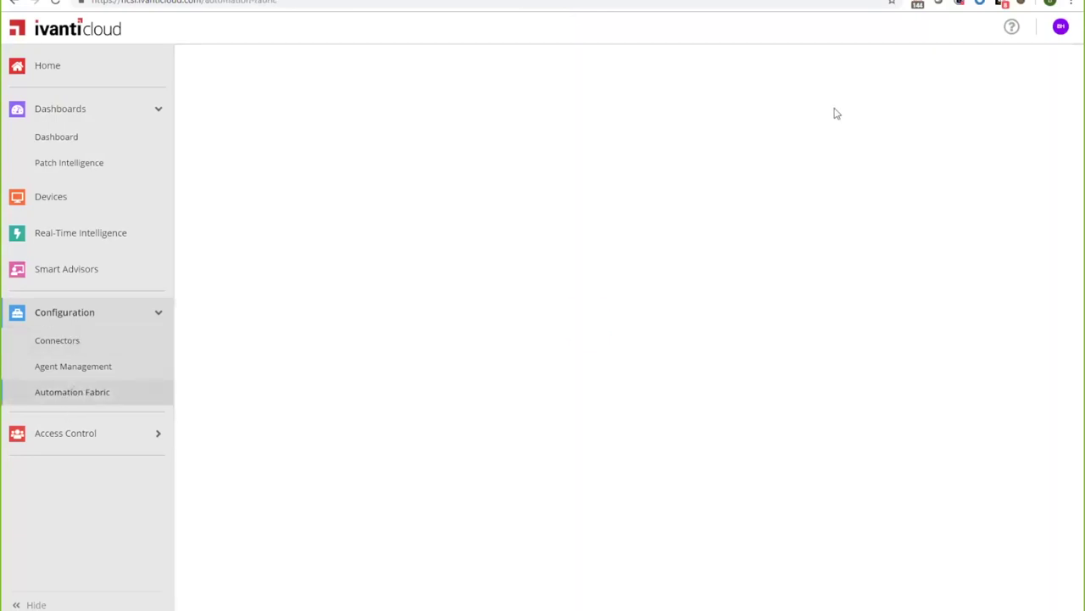
left_click(237, 165)
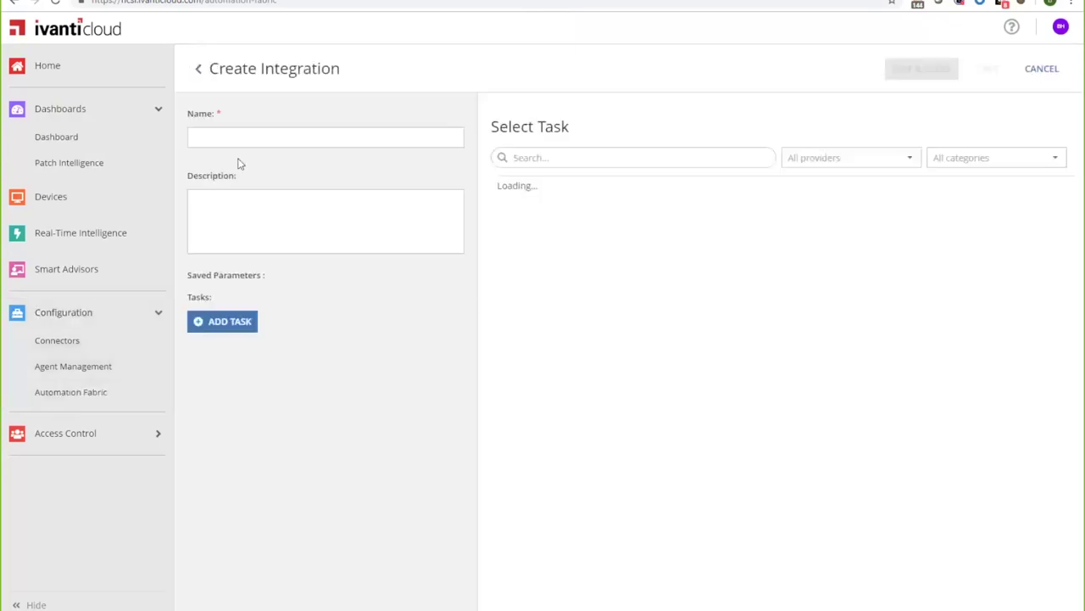
left_click(880, 160)
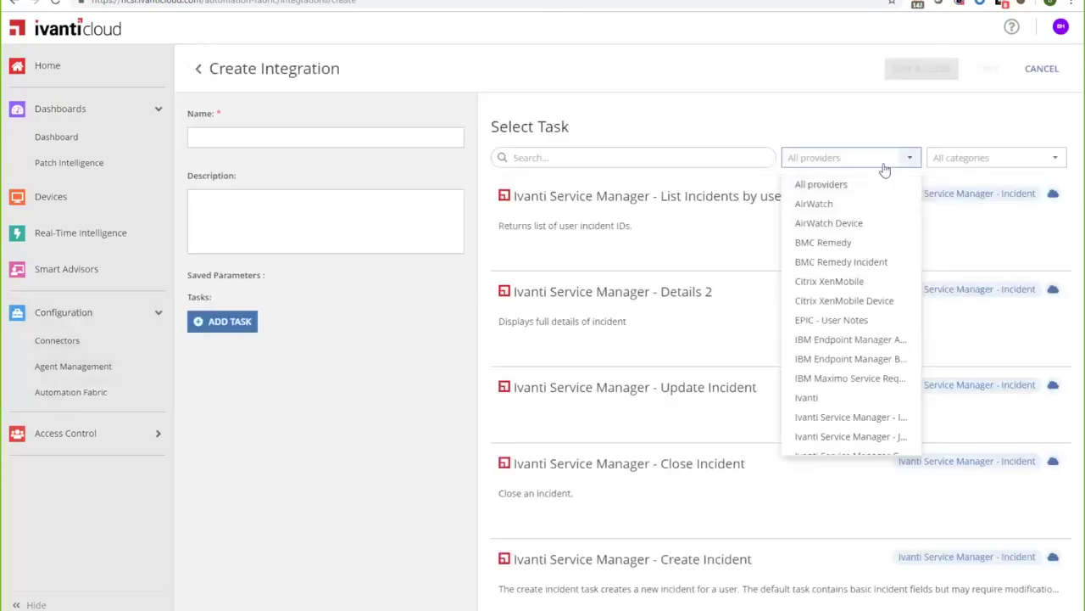
scroll(859, 351, "down", 10)
scroll(857, 402, "up", 8)
scroll(856, 273, "up", 3)
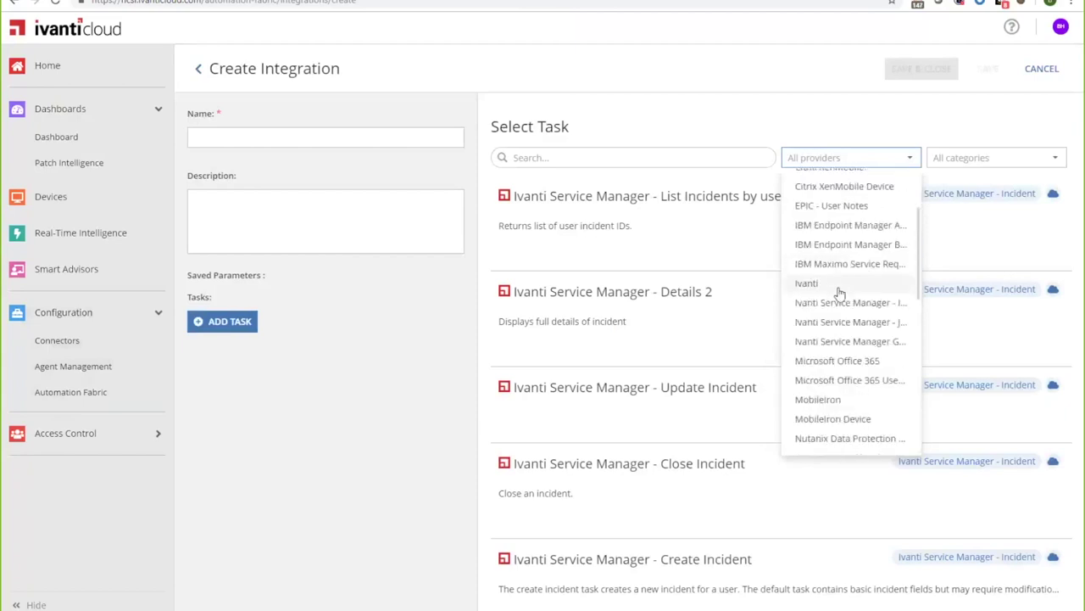
left_click(840, 285)
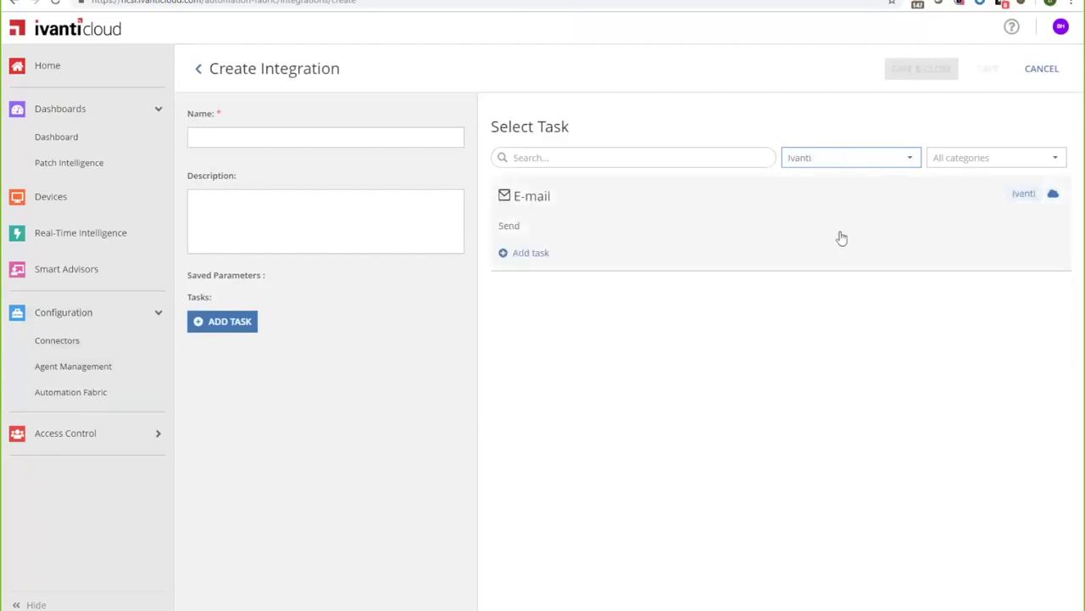
Look through the full list of task providers, from AirWatch to vCenter, and close it without changing the filter
left_click(850, 163)
scroll(865, 314, "up", 1)
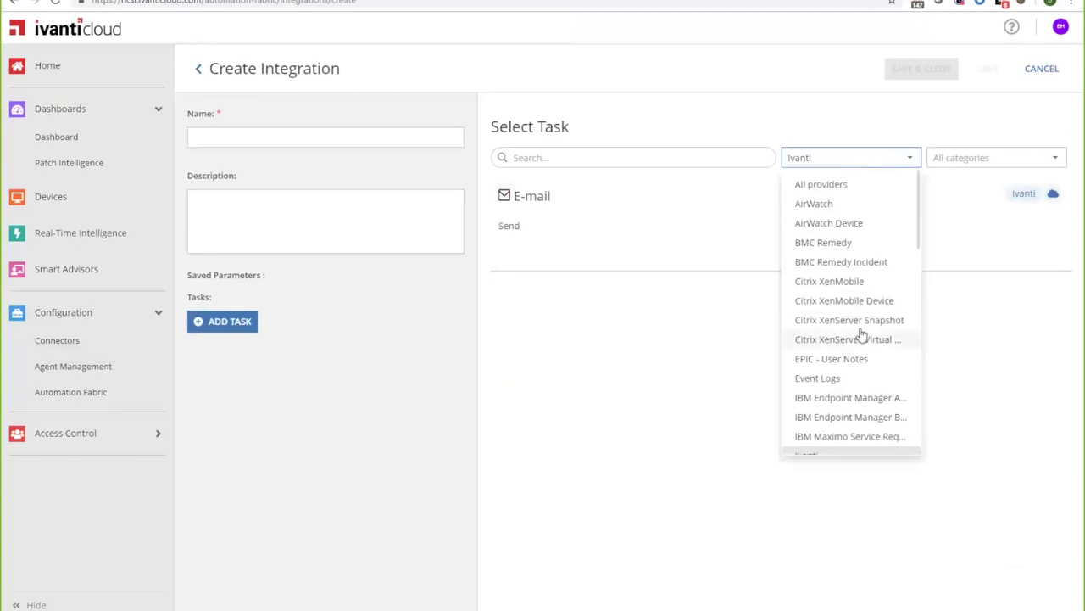
scroll(862, 334, "down", 8)
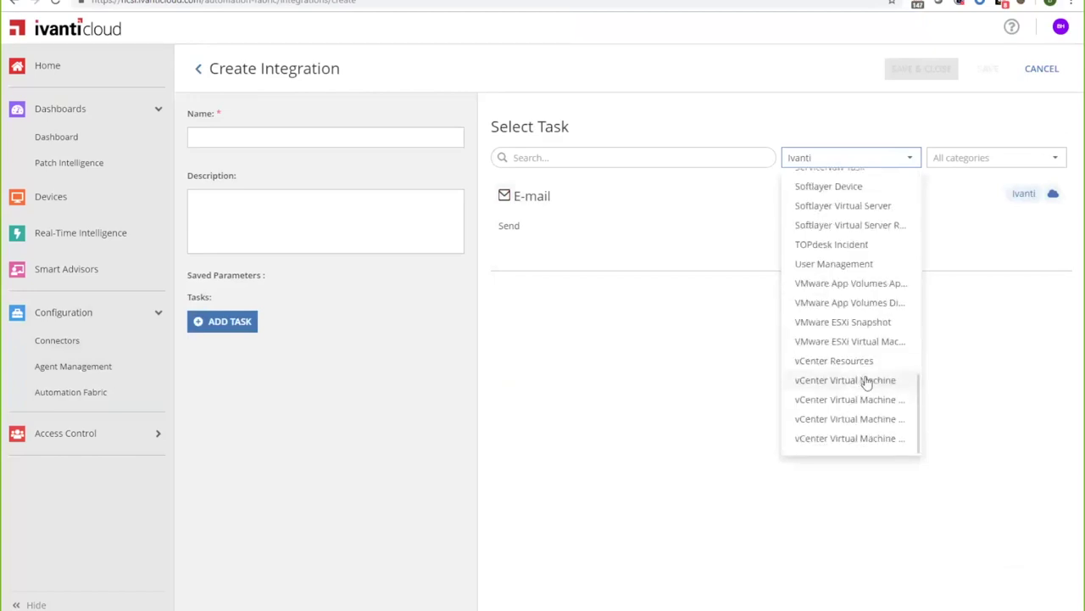
left_click(983, 330)
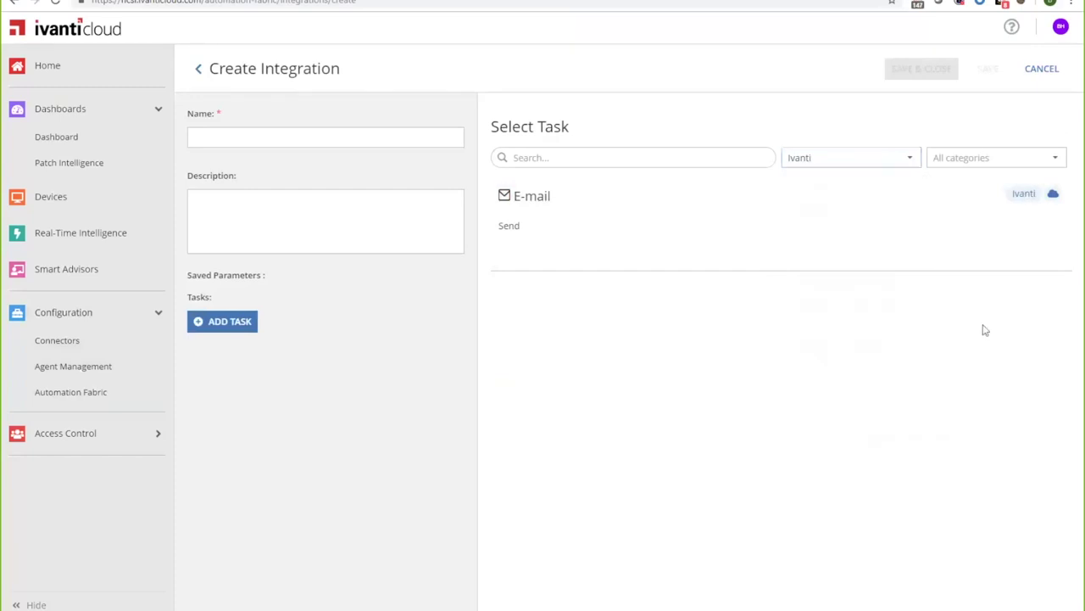